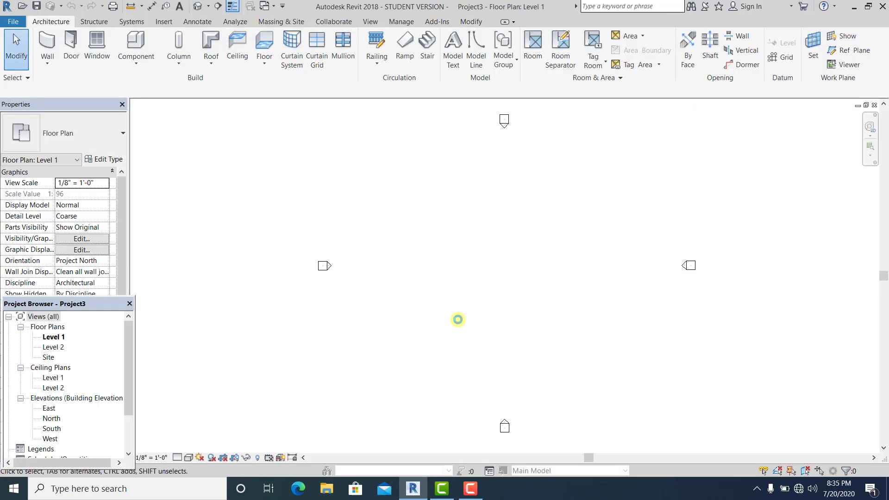
Set the project's length units to Meters with 0 decimal places
middle_click_drag(480, 319, 421, 313)
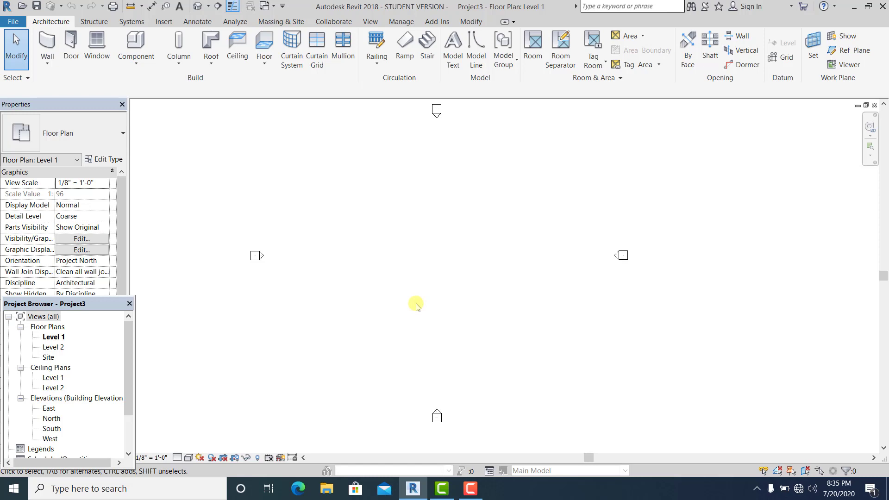
middle_click_drag(416, 306, 410, 323)
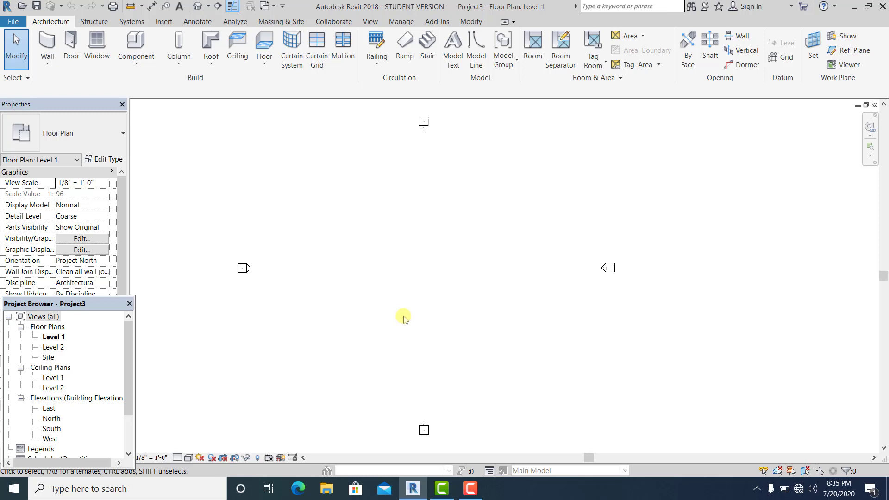
key("u")
key("n")
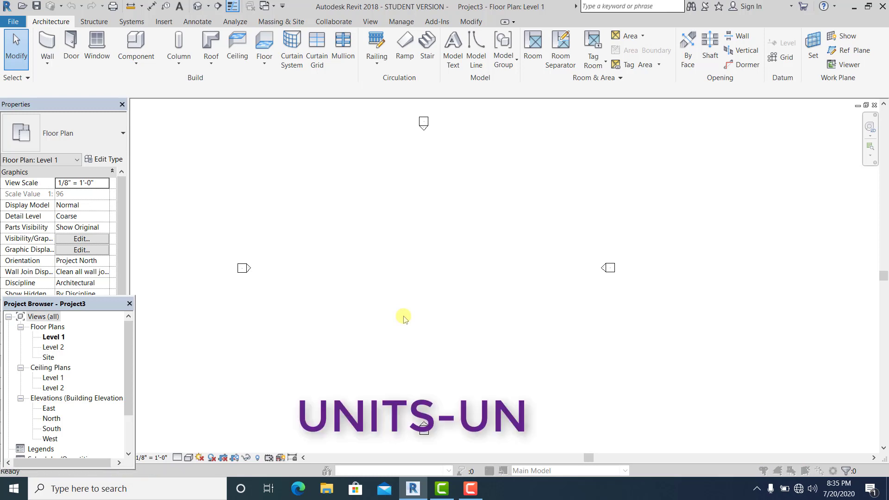
left_click(487, 163)
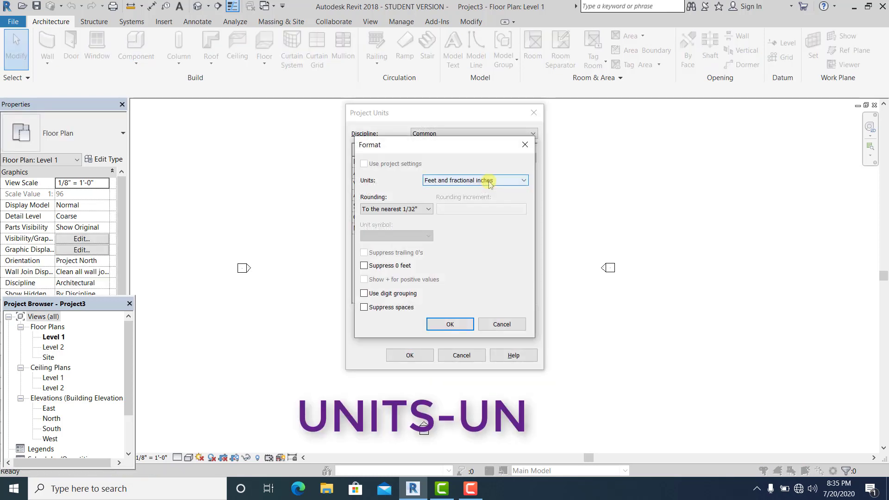
left_click(487, 180)
left_click(458, 219)
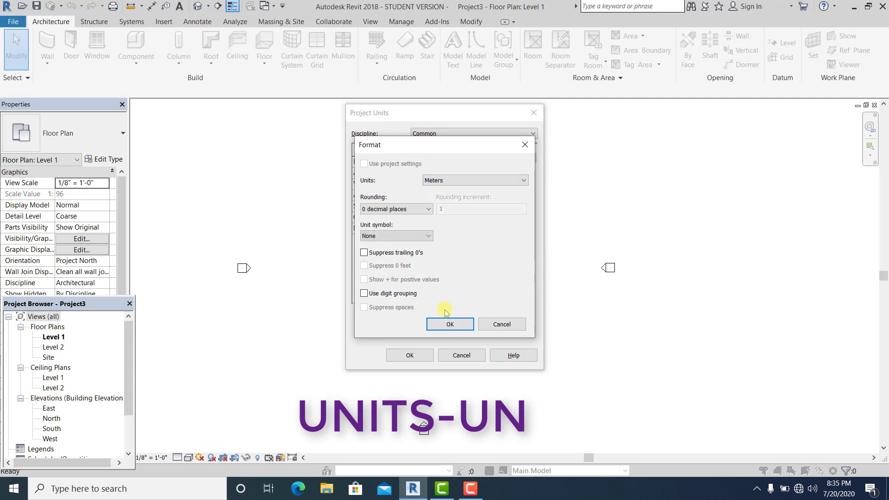
left_click(450, 324)
left_click(410, 356)
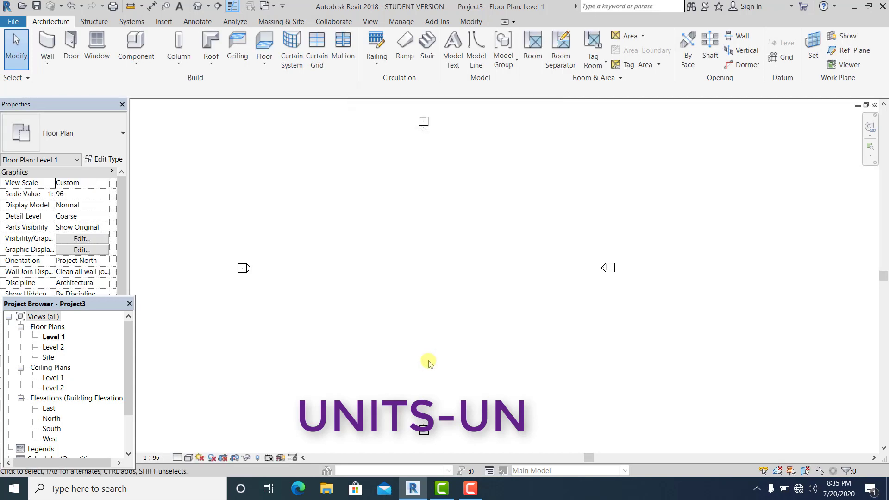
Draw a horizontal reference plane running from beyond the west elevation marker to beyond the east one, and name it 1
mouse_move(443, 363)
middle_mouse_down()
mouse_move(452, 347)
mouse_move(440, 357)
middle_mouse_up()
key("r")
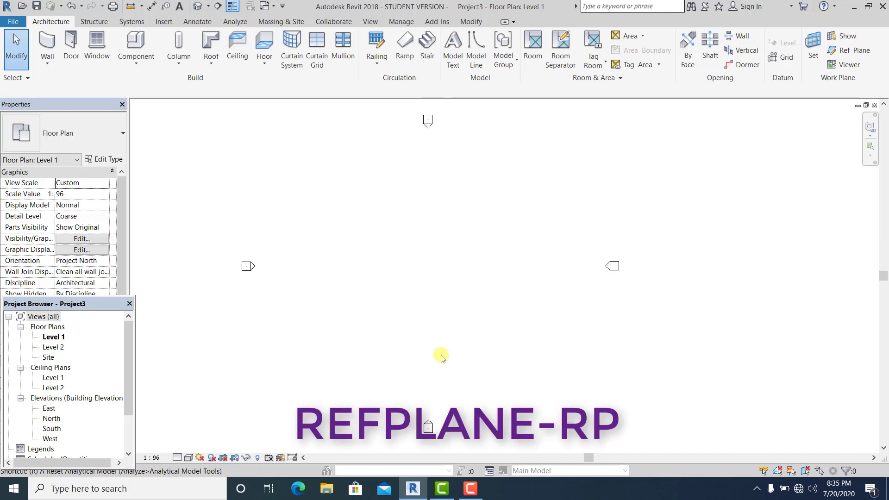
key("p")
left_click(225, 272)
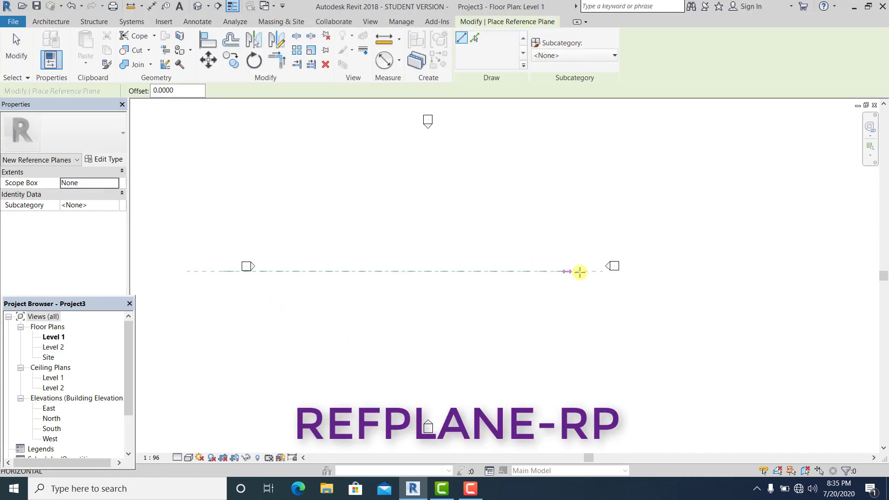
left_click(639, 272)
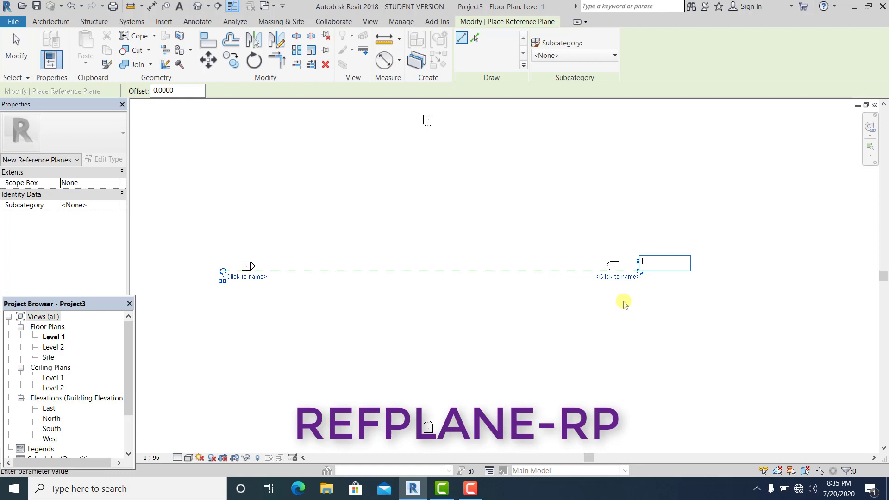
key("Return")
Draw a vertical reference plane through the north and south elevation markers, crossing the horizontal plane, and name it 2
scroll(498, 371, "down", 1)
left_click(448, 427)
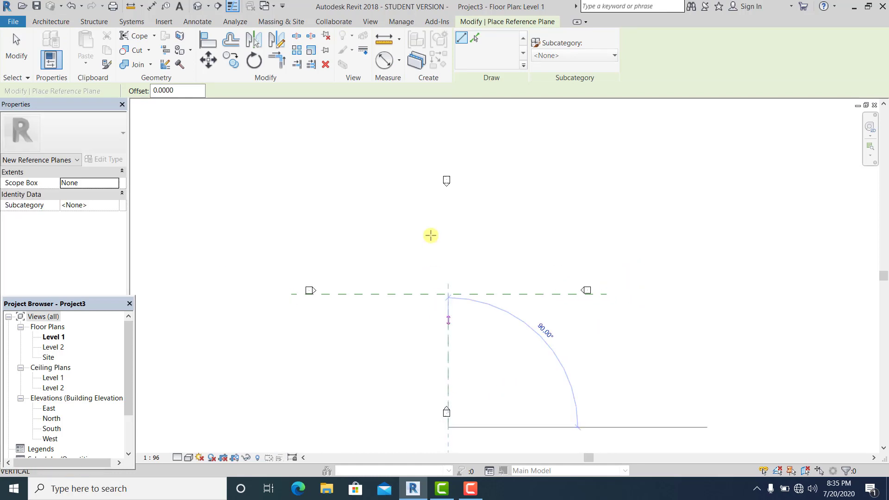
left_click(454, 146)
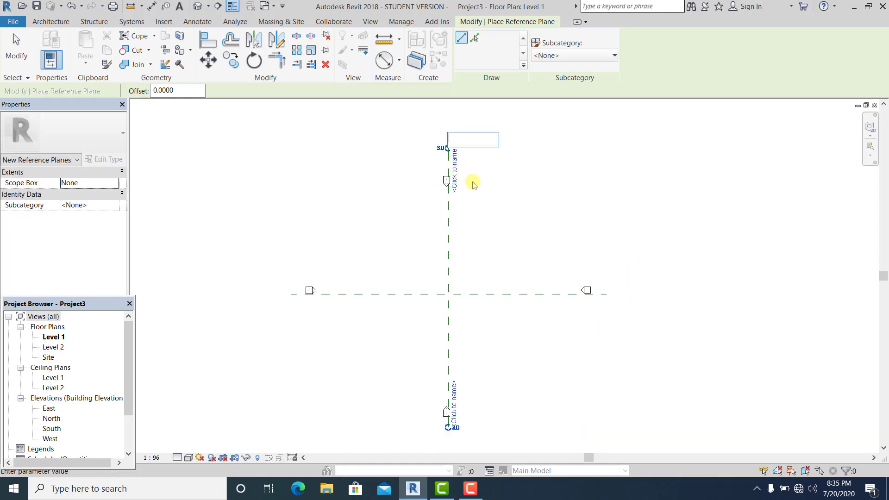
type("2")
key("Return")
left_click(17, 46)
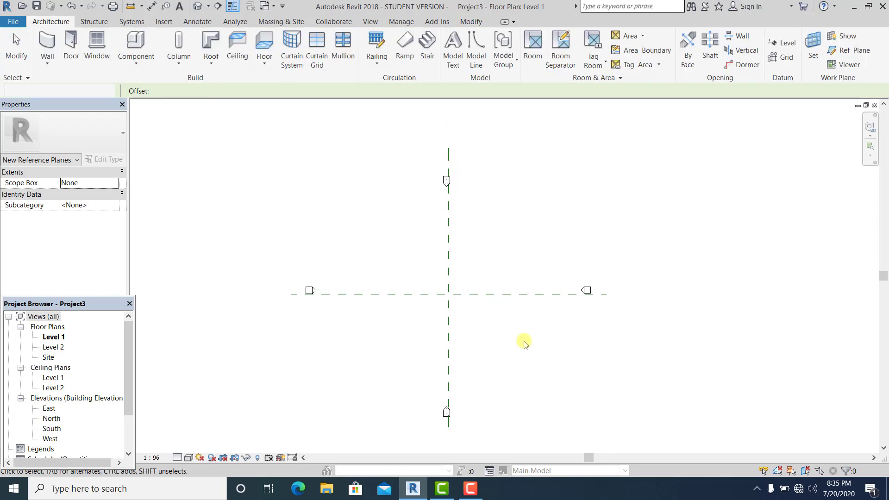
scroll(514, 342, "up", 2)
key("Escape")
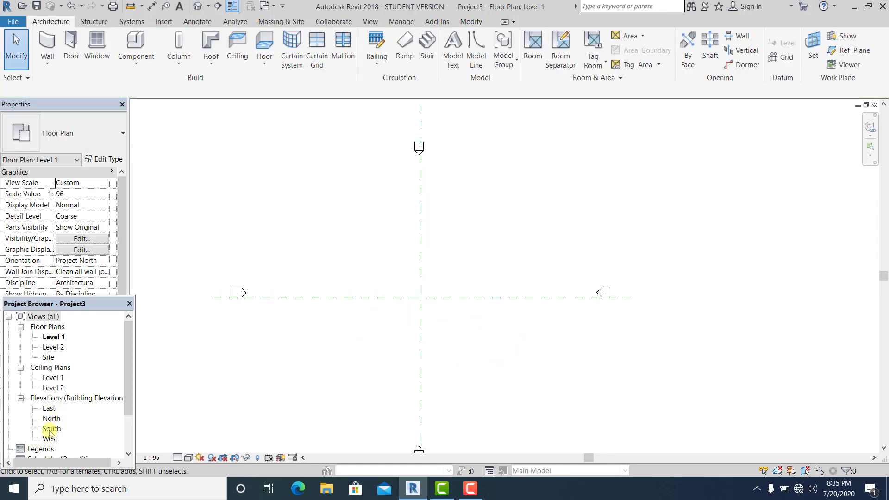
Open the South elevation and start a new in-place model family in the Mass category
double_click(51, 429)
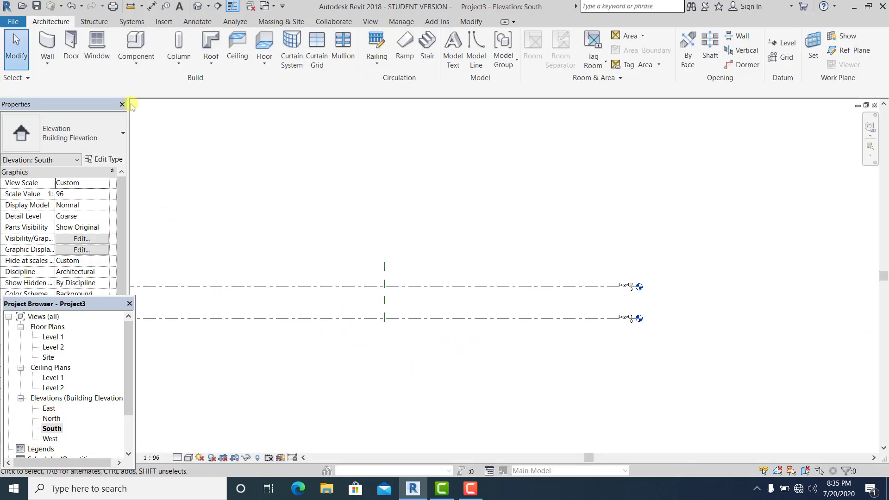
scroll(341, 308, "up", 1)
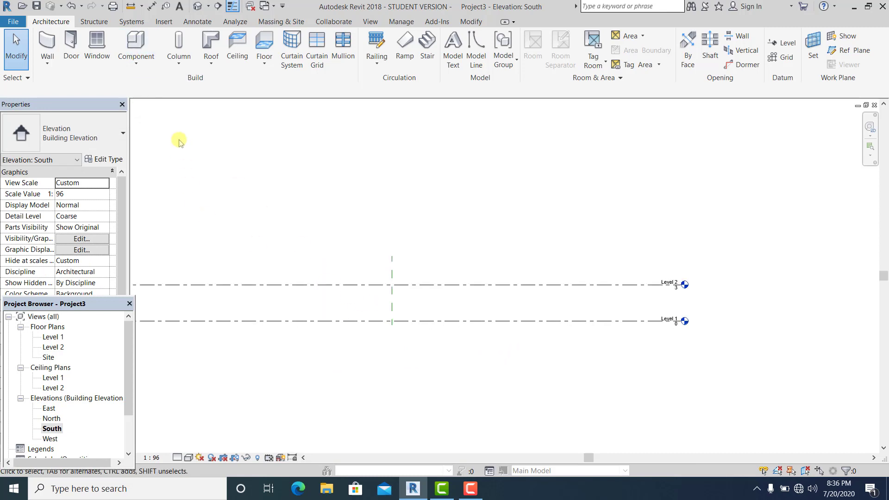
left_click(135, 69)
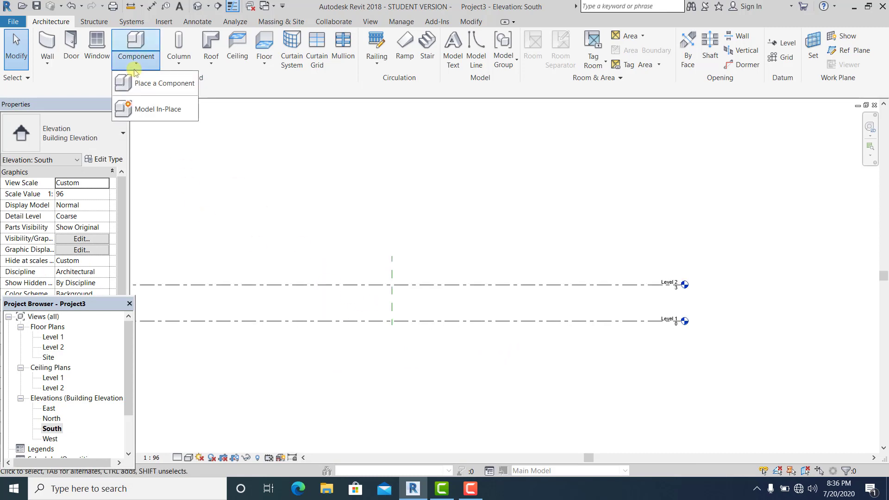
left_click(144, 109)
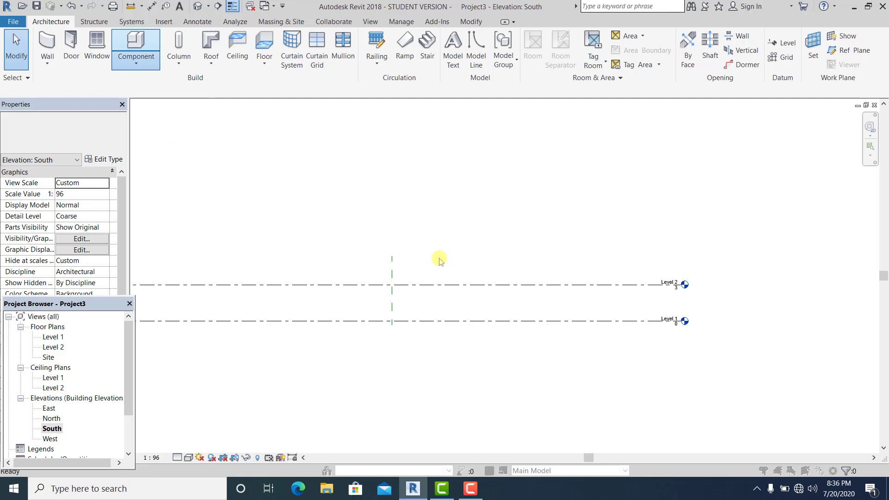
left_click_drag(518, 167, 501, 193)
double_click(388, 243)
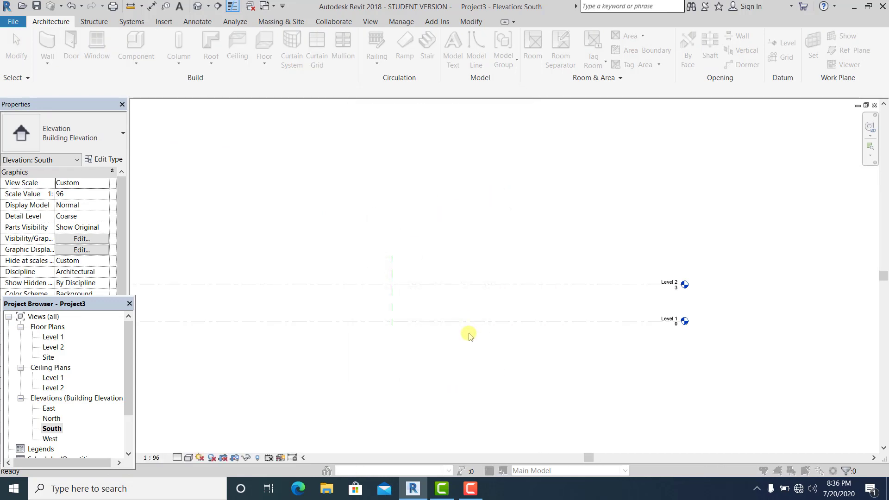
left_click(458, 264)
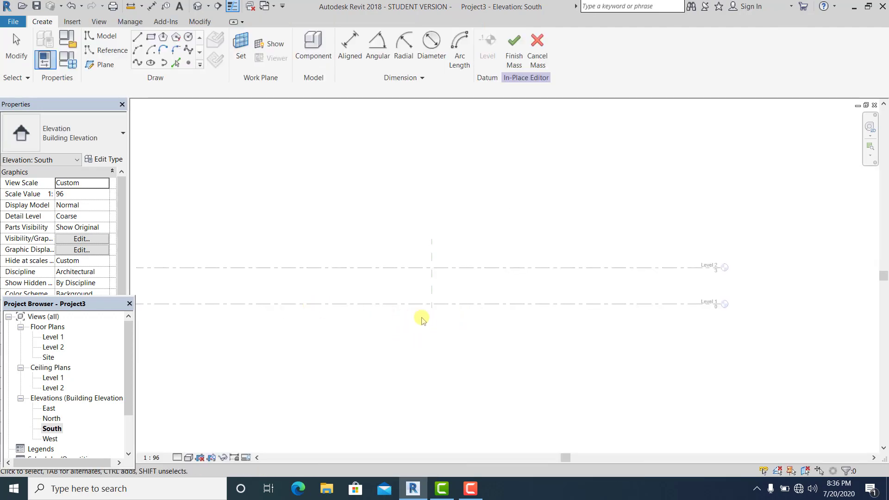
Place a reference point where the vertical reference plane meets Level 1, using Reference Plane : 1 as the work plane
left_click(189, 62)
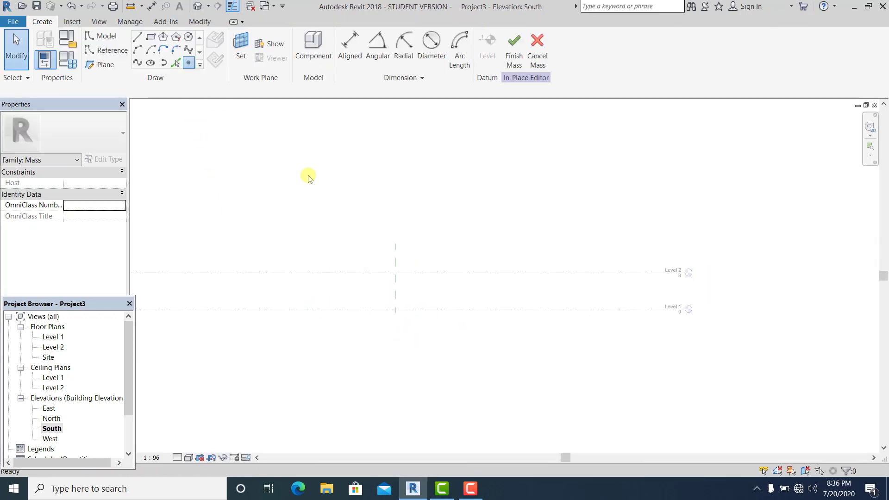
left_click(460, 202)
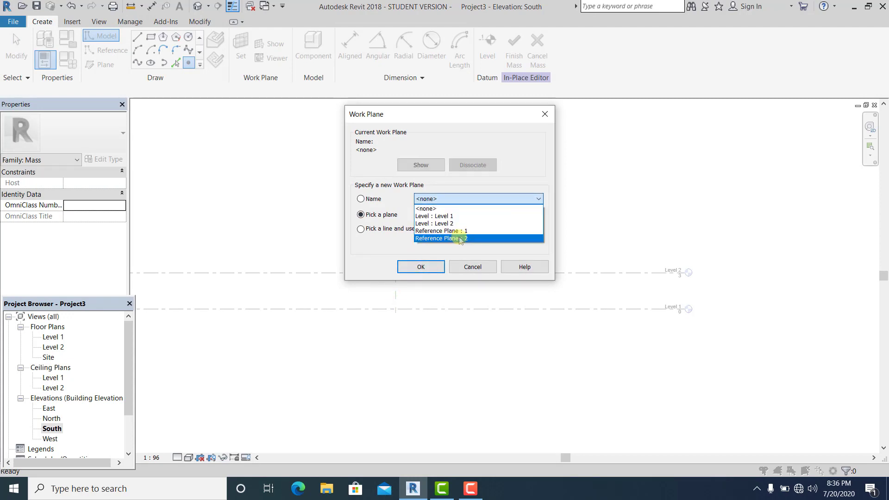
left_click(454, 234)
left_click(431, 266)
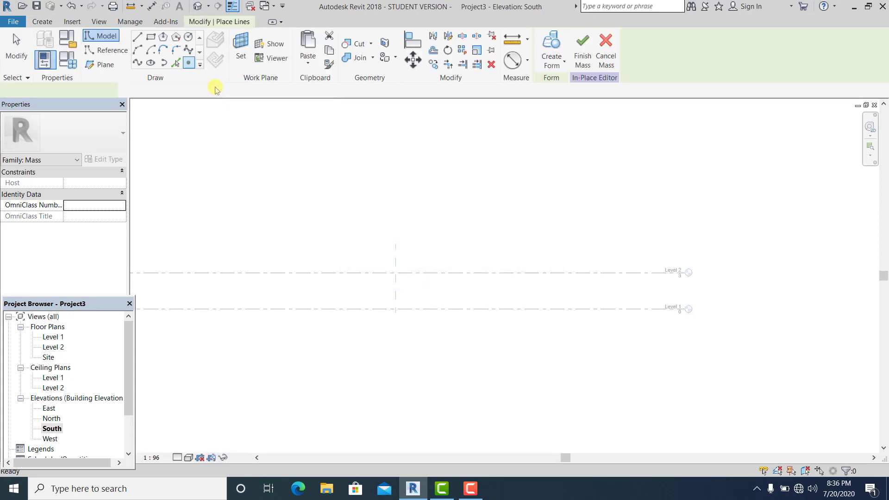
left_click(395, 307)
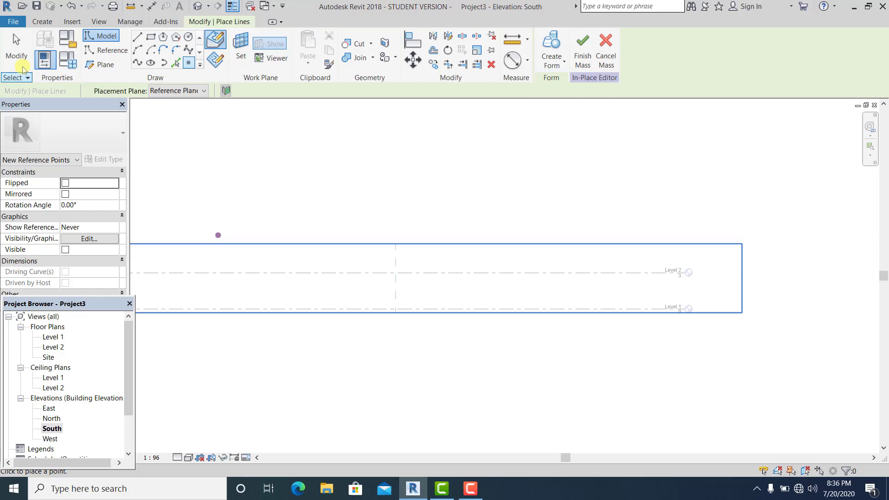
key("Escape")
key("Escape")
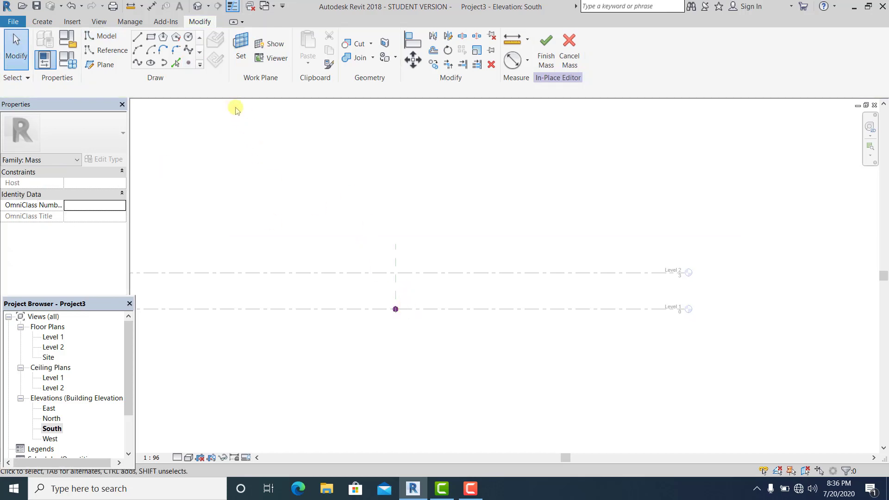
Place a second reference point about 13 m directly above the first, in line with the vertical reference plane
left_click(188, 64)
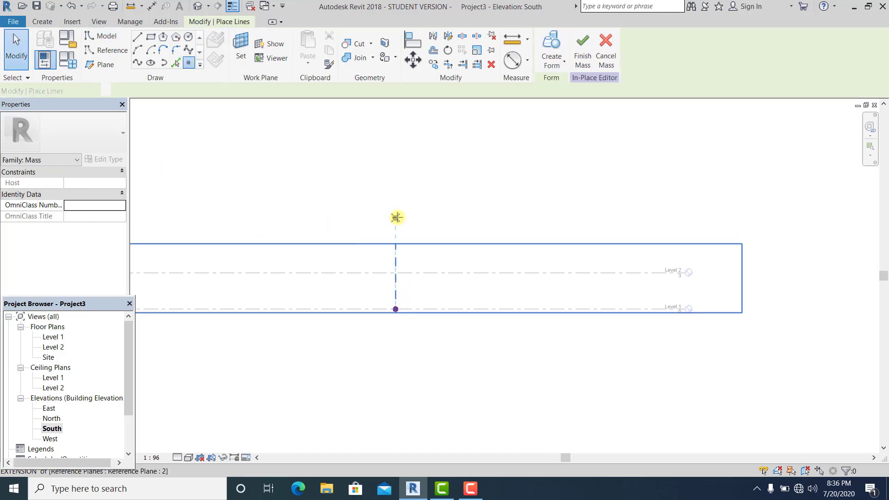
left_click(396, 155)
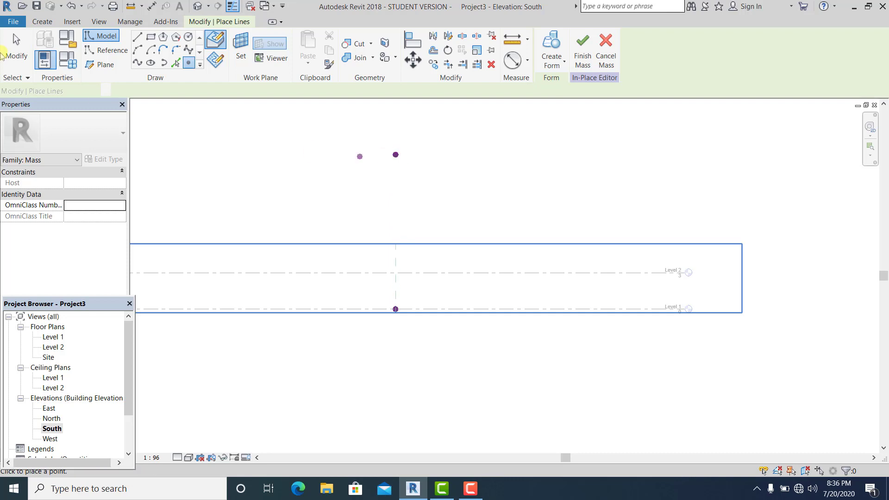
key("Escape")
key("Escape")
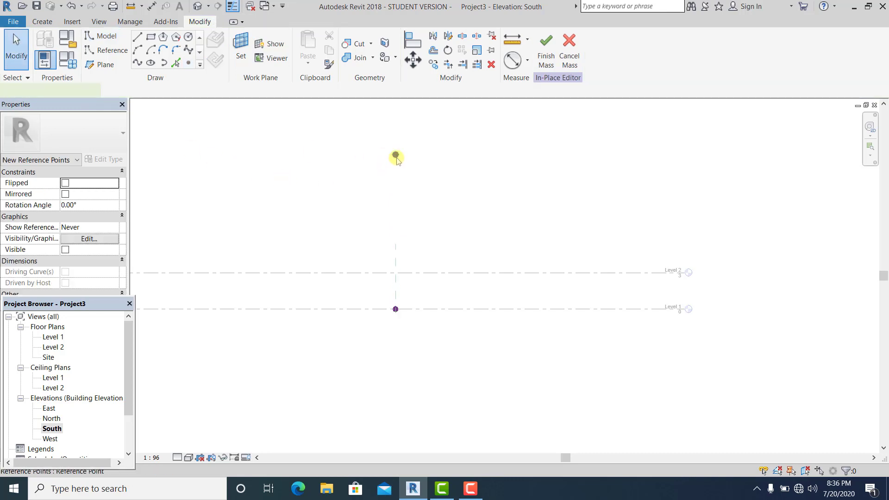
Set the upper reference point's height above Level 1 to 20 m
left_click(397, 156)
left_click(364, 230)
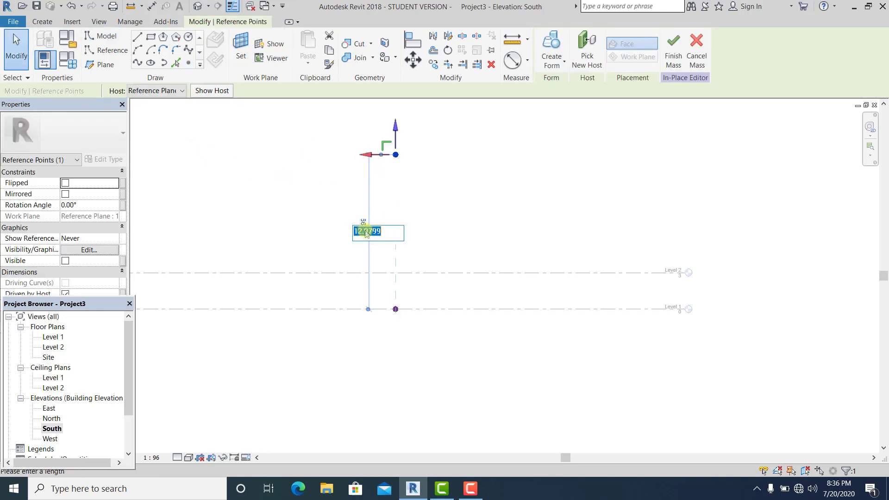
type("20")
key("Return")
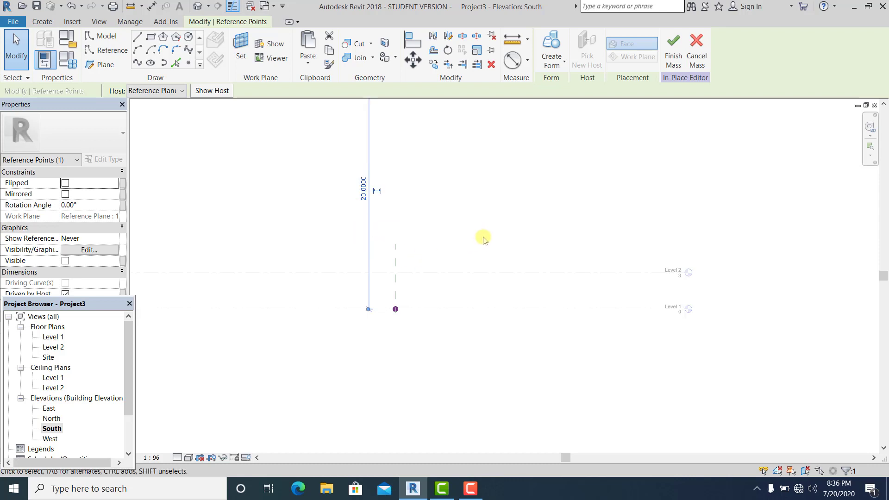
middle_click_drag(387, 337, 407, 319)
scroll(263, 432, "down", 2)
left_click(353, 360)
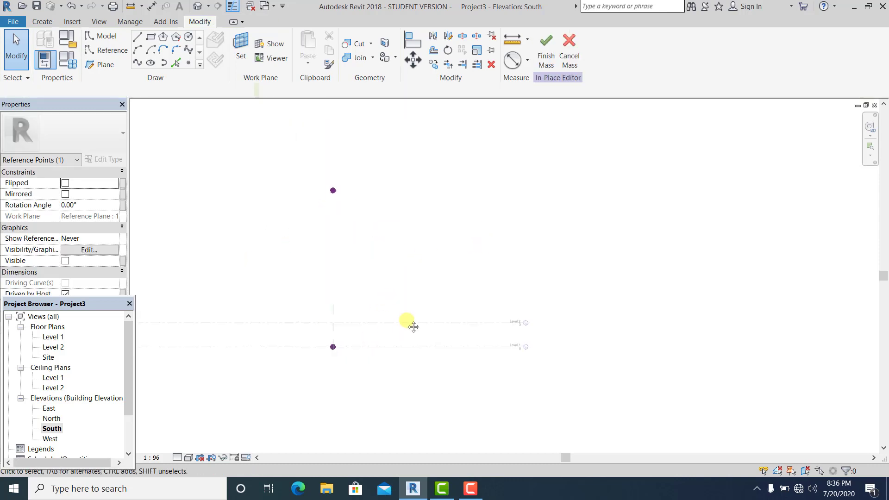
scroll(308, 356, "up", 2)
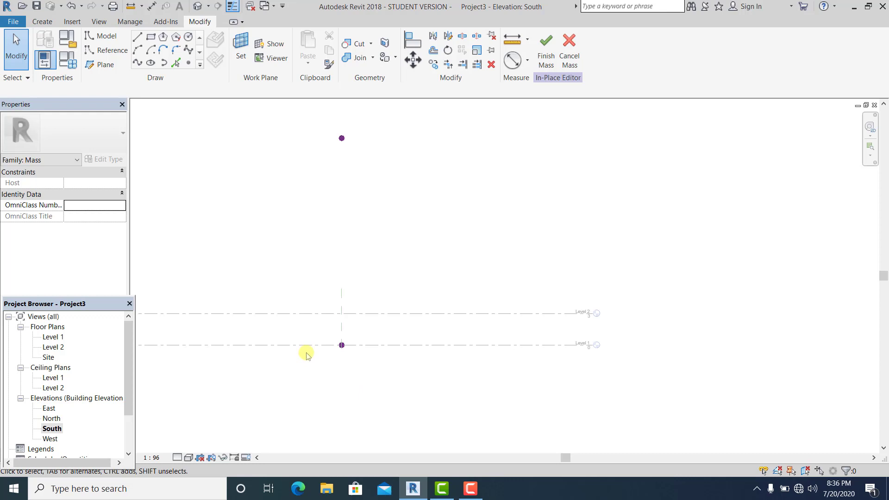
middle_click_drag(323, 380, 317, 385)
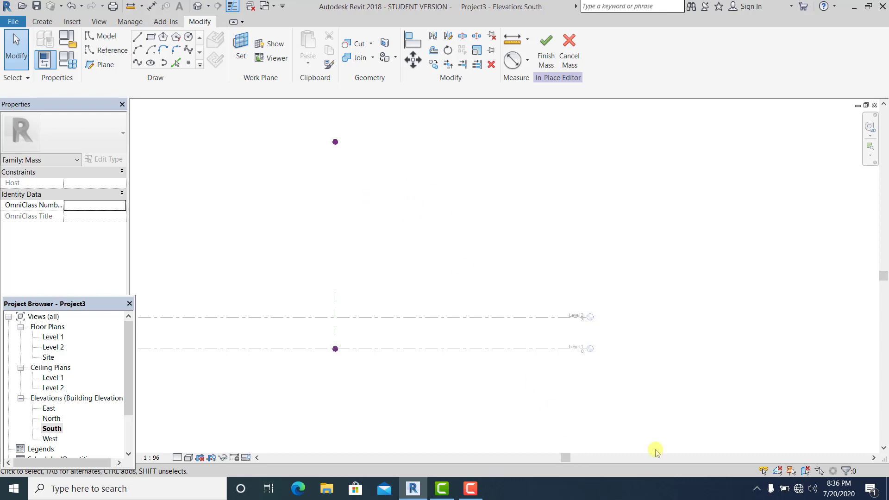
Select both reference points and connect them with a spline through points
middle_click_drag(307, 258, 307, 286)
left_click_drag(287, 146, 385, 396)
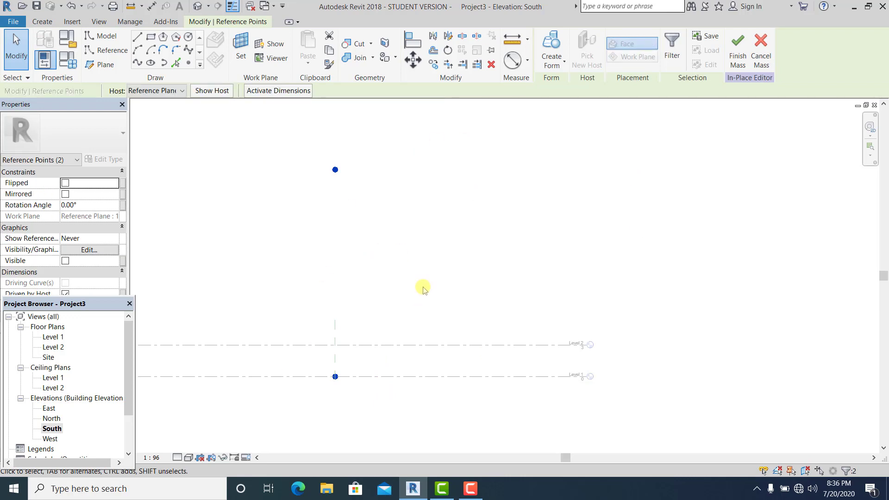
middle_click_drag(409, 304, 365, 286)
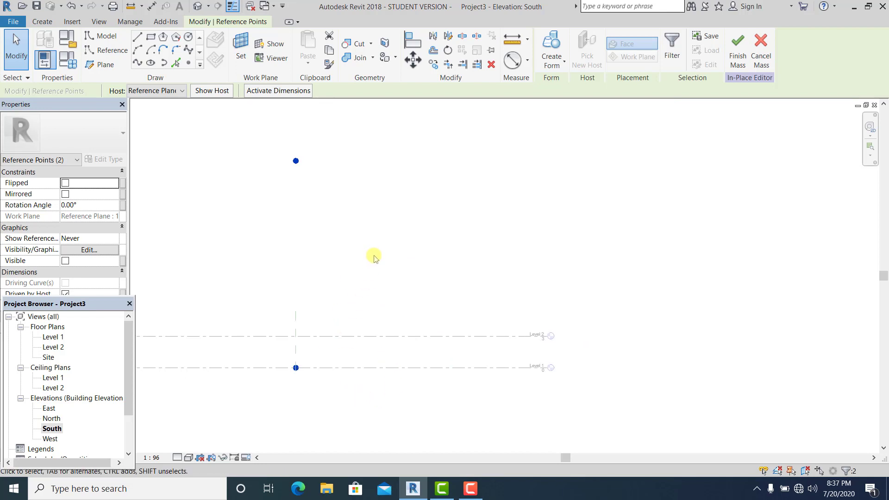
left_click(138, 62)
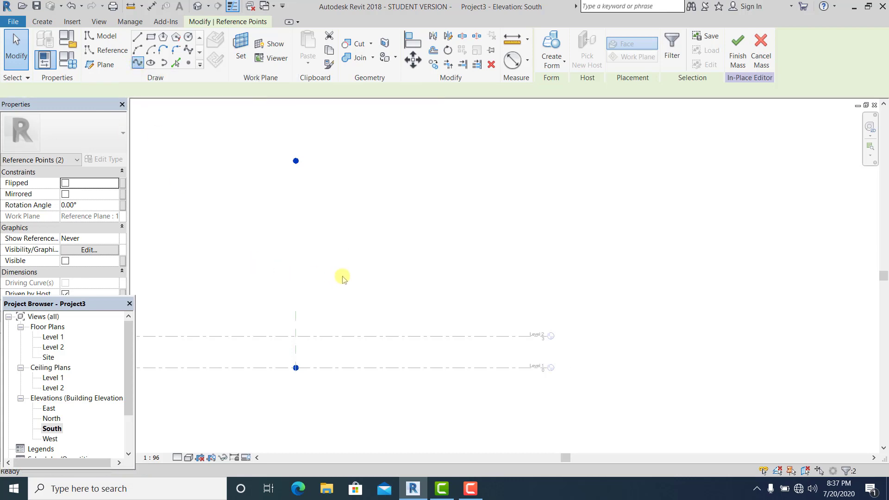
Place four reference points in a descending arc beside the vertical line, with the last one on Level 1
left_click(188, 64)
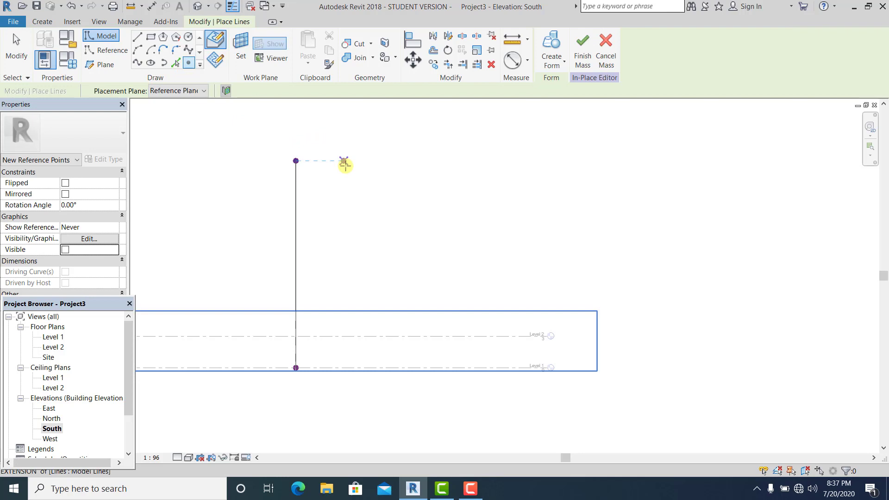
left_click(351, 168)
left_click(375, 199)
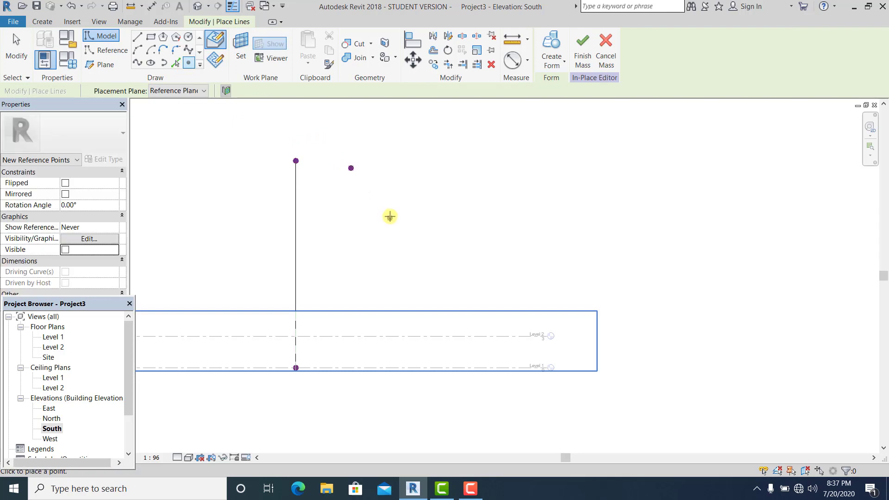
left_click(390, 216)
left_click(410, 282)
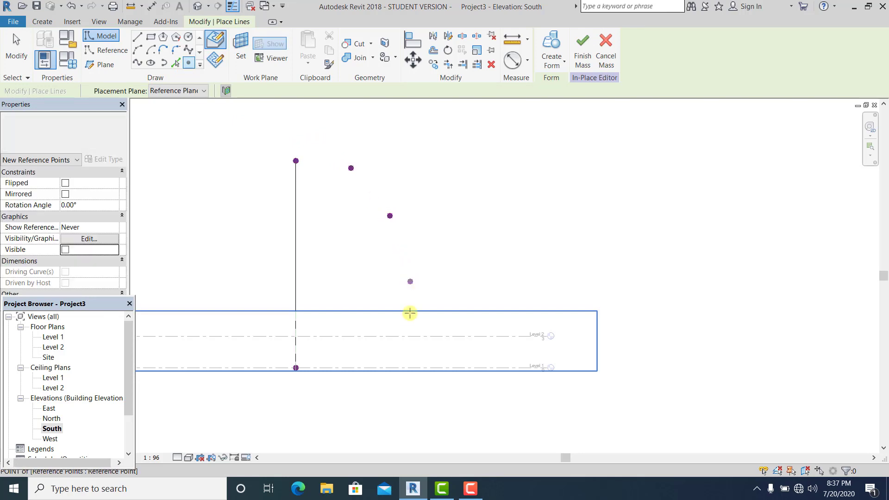
left_click(408, 368)
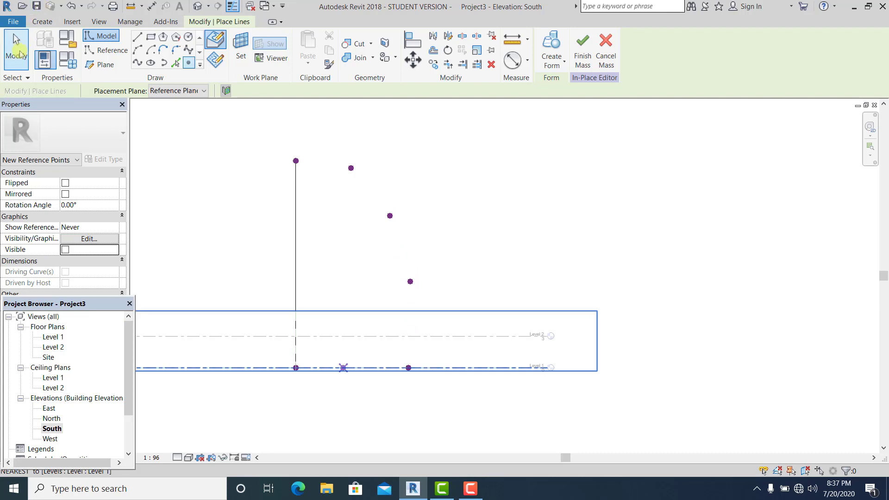
left_click(16, 44)
Nudge the outer reference point on Level 1 slightly farther away from the vertical line
scroll(512, 407, "up", 2)
left_click_drag(302, 308, 373, 366)
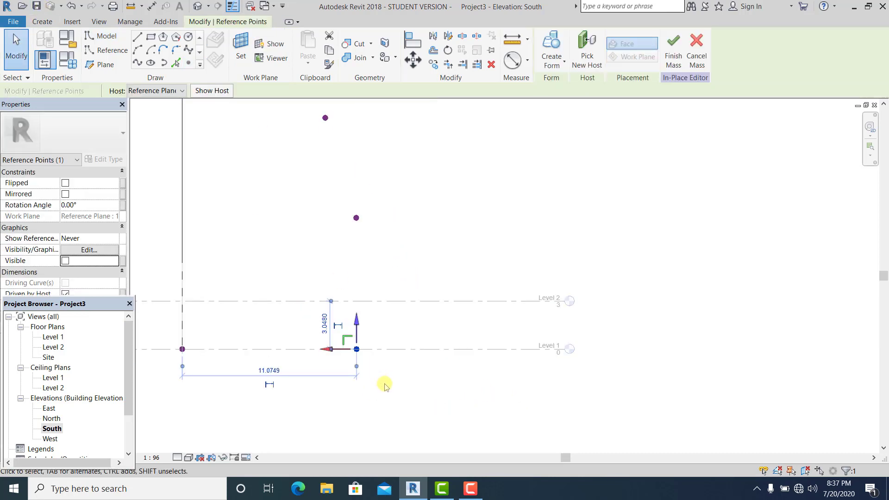
key("Right")
left_click(385, 387)
scroll(384, 387, "down", 2)
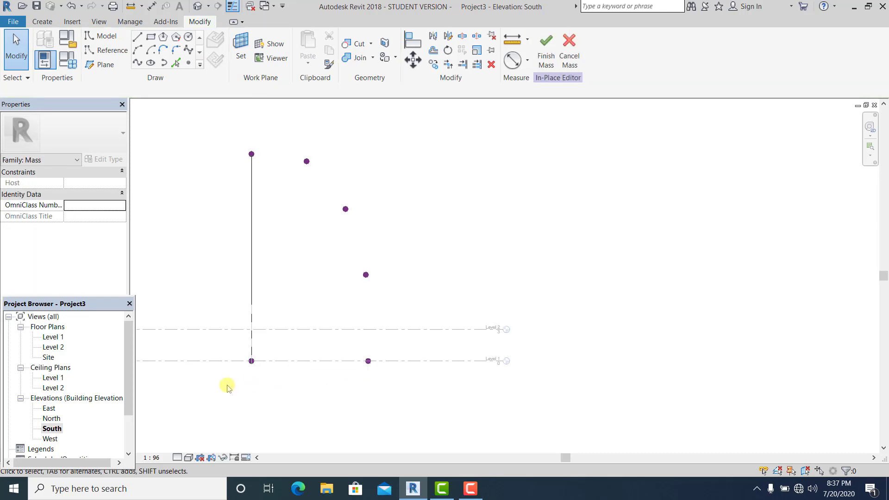
Draw a spline through the top point and the four arc points, and close the profile with a line between the two Level 1 points
left_click_drag(226, 125, 376, 227)
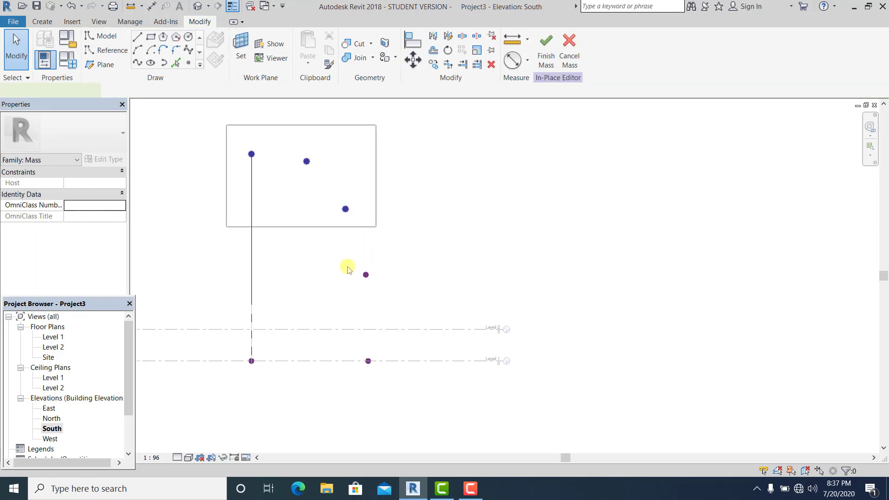
left_click_drag(347, 267, 406, 384, "ctrl")
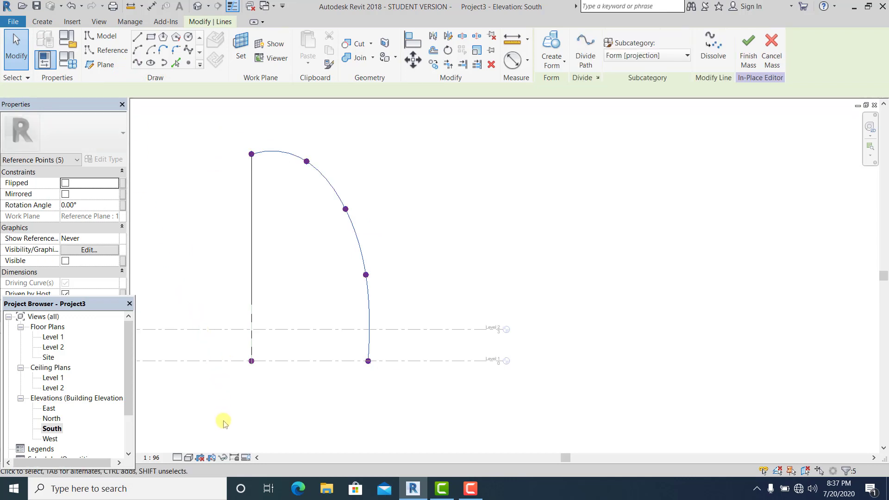
mouse_move(222, 419)
left_mouse_down()
mouse_move(293, 354)
mouse_move(390, 347)
left_mouse_up()
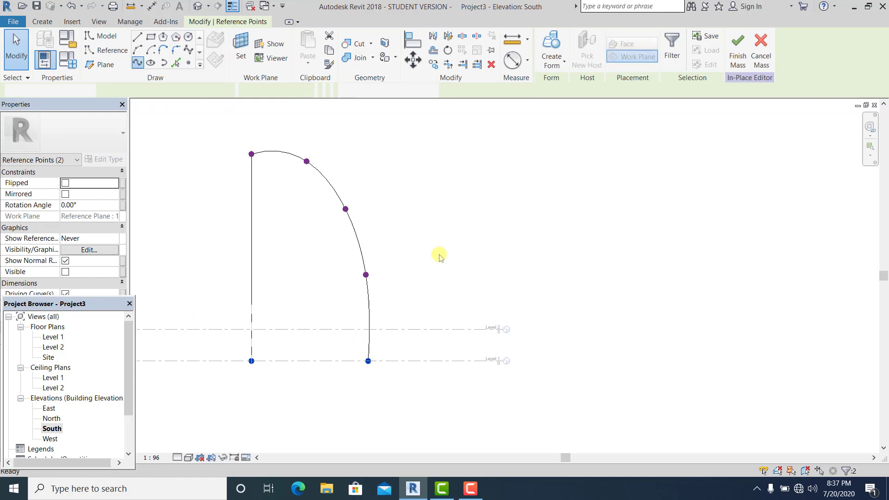
key("Escape")
middle_click_drag(452, 249, 454, 255)
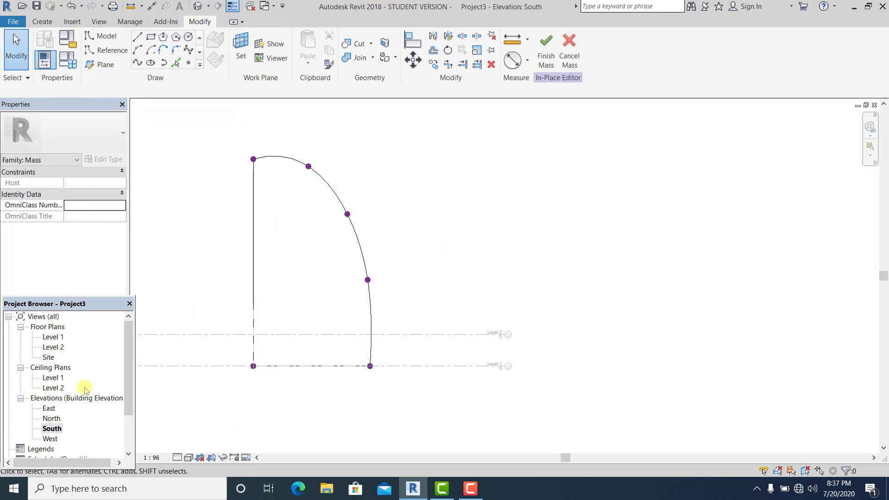
In the Level 1 floor plan, copy the whole profile five times perpendicular to its base line, at 10 m spacing
double_click(50, 338)
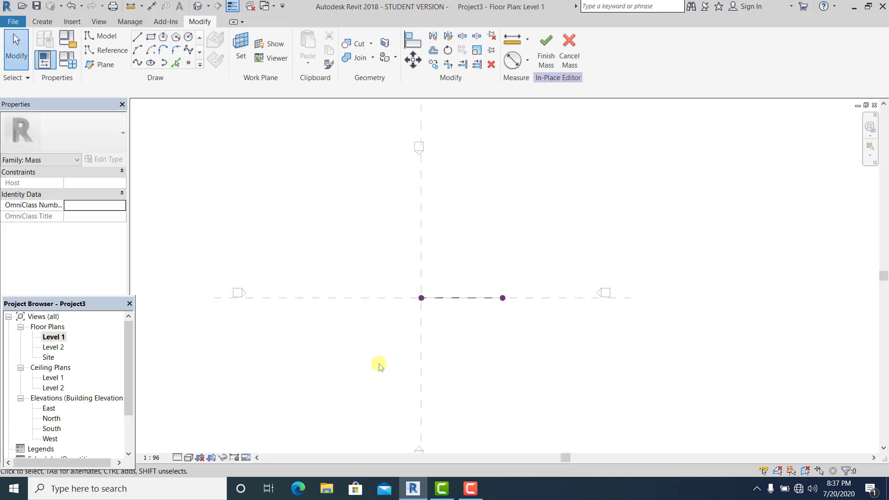
key("c")
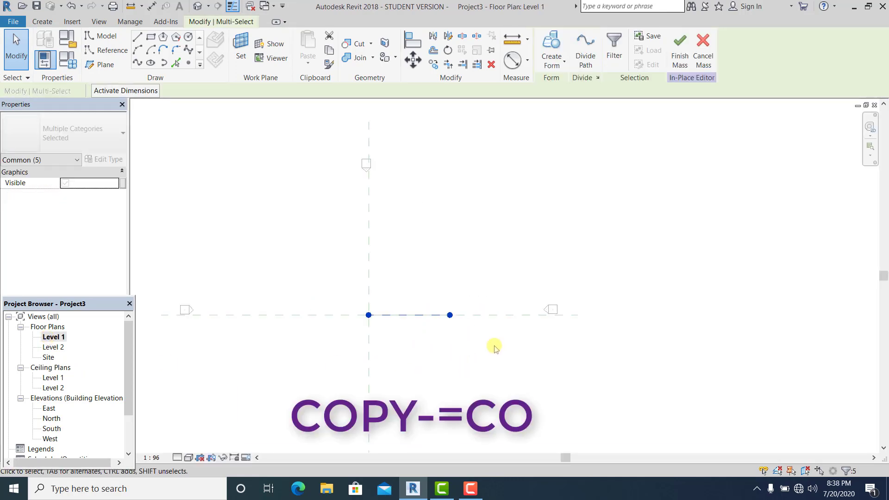
key("c")
key("o")
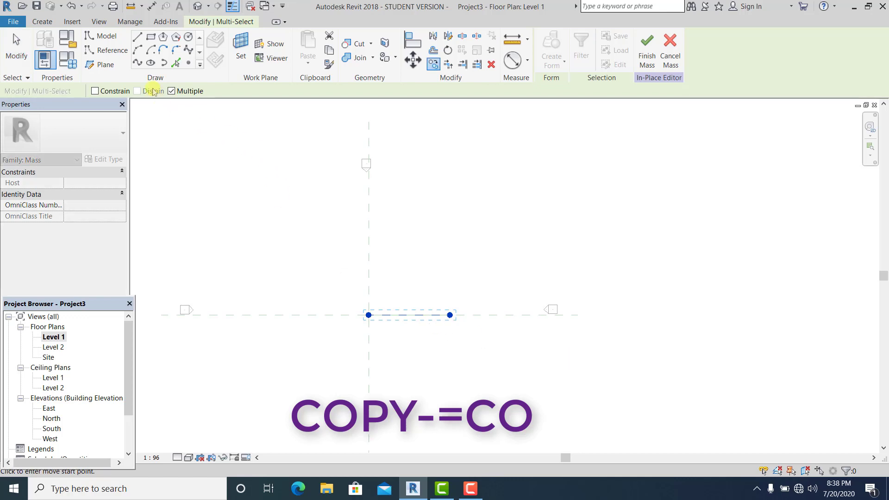
left_click(325, 315)
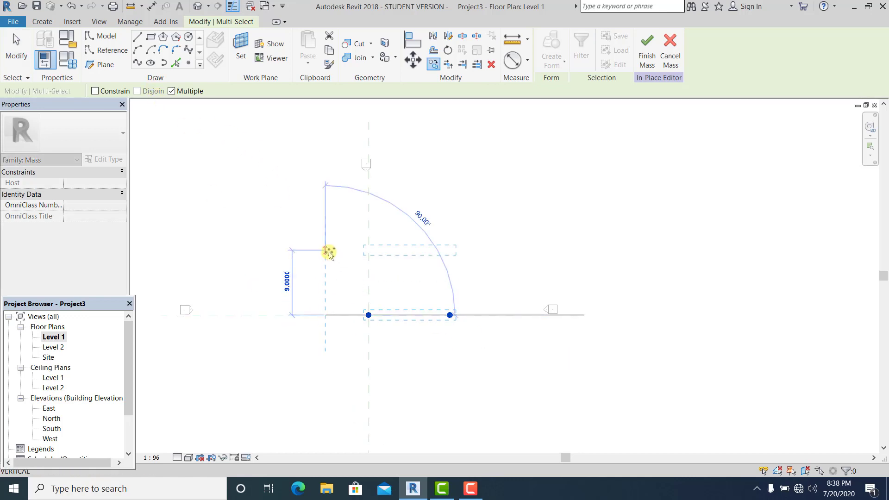
left_click(329, 247)
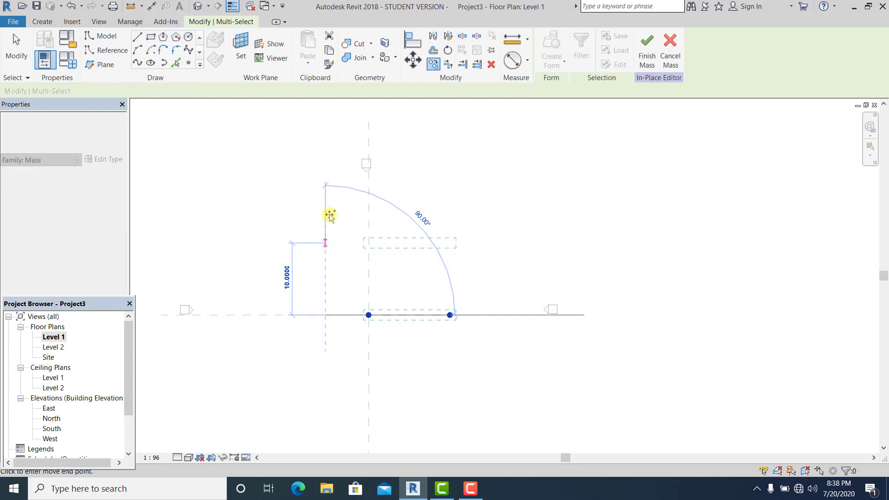
left_click(331, 171)
middle_click_drag(329, 120, 326, 261)
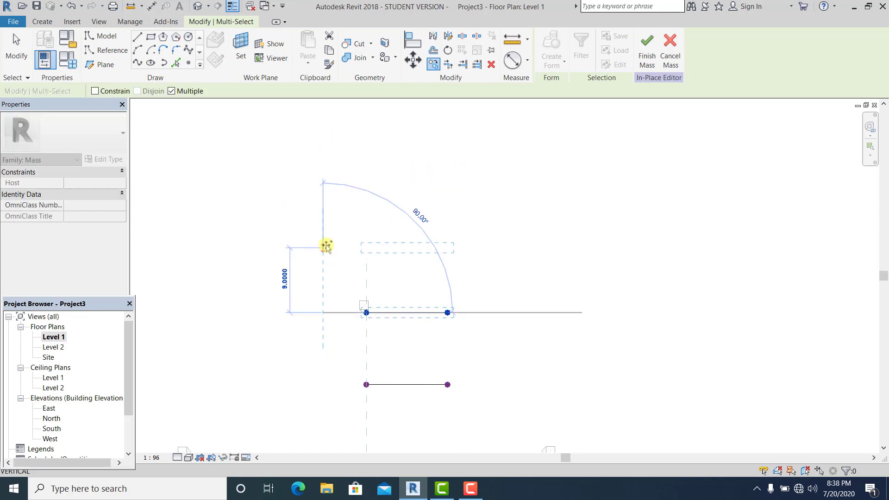
left_click(324, 242)
scroll(328, 171, "down", 2)
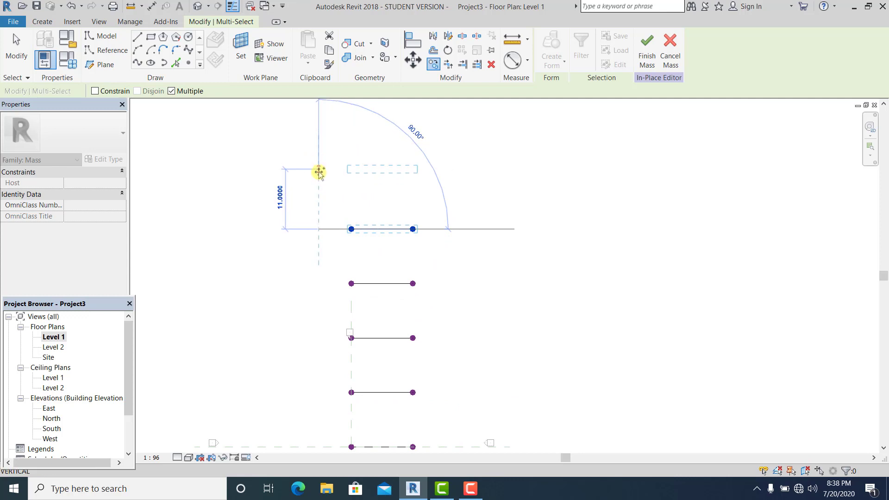
left_click(320, 175)
key("Escape")
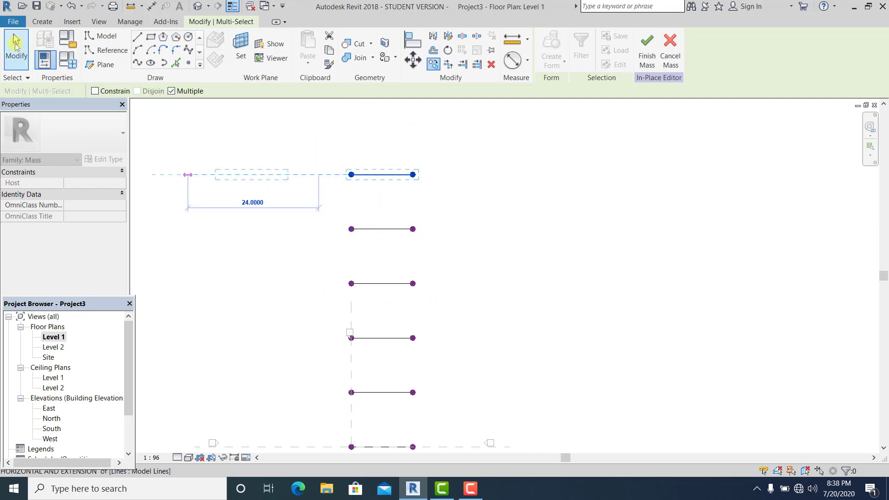
In the 3D view, pull the outer base points of the second and third profiles outward along their base lines
scroll(442, 348, "down", 3)
middle_click_drag(442, 347, 413, 259)
scroll(392, 289, "up", 4)
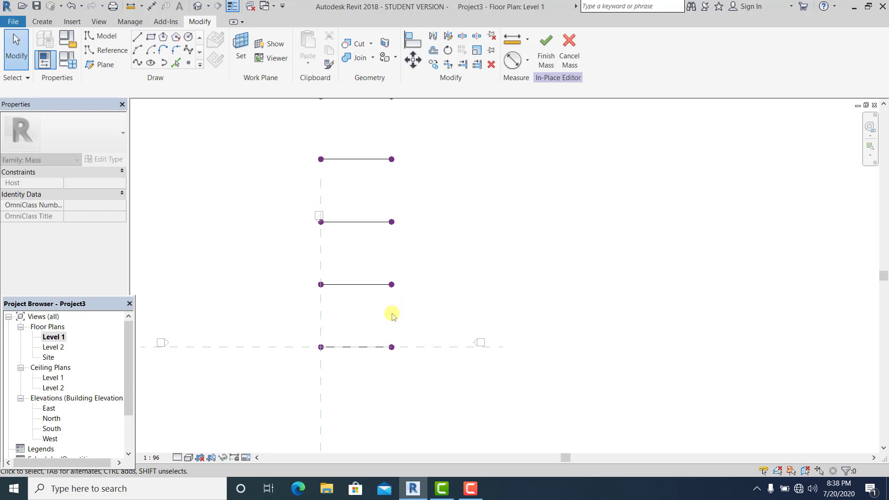
middle_click_drag(391, 315, 391, 332)
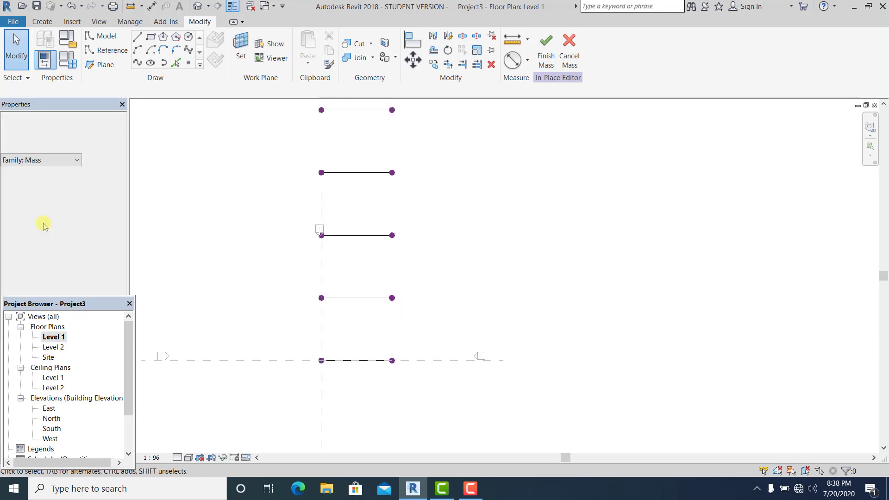
left_click(198, 6)
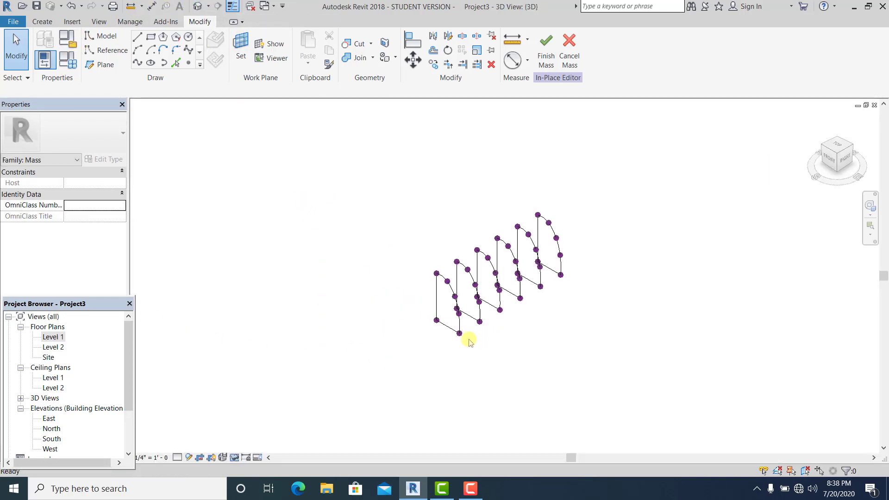
scroll(467, 329, "up", 1)
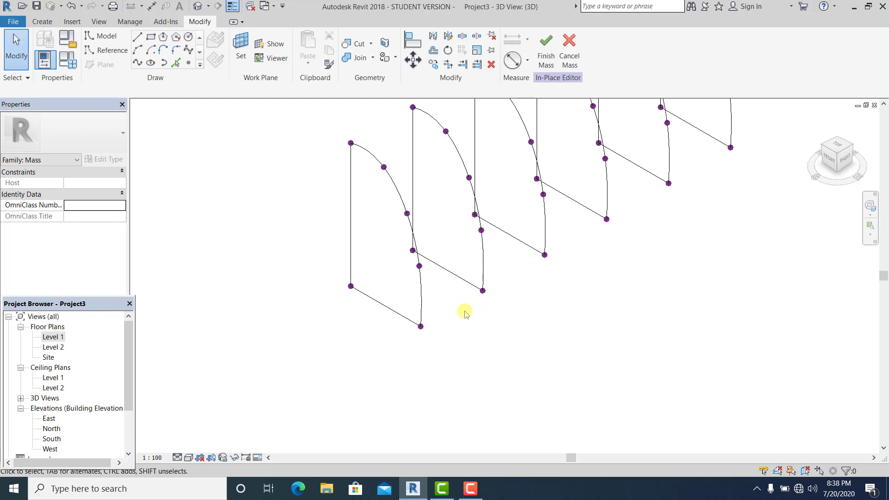
left_click_drag(457, 309, 527, 275)
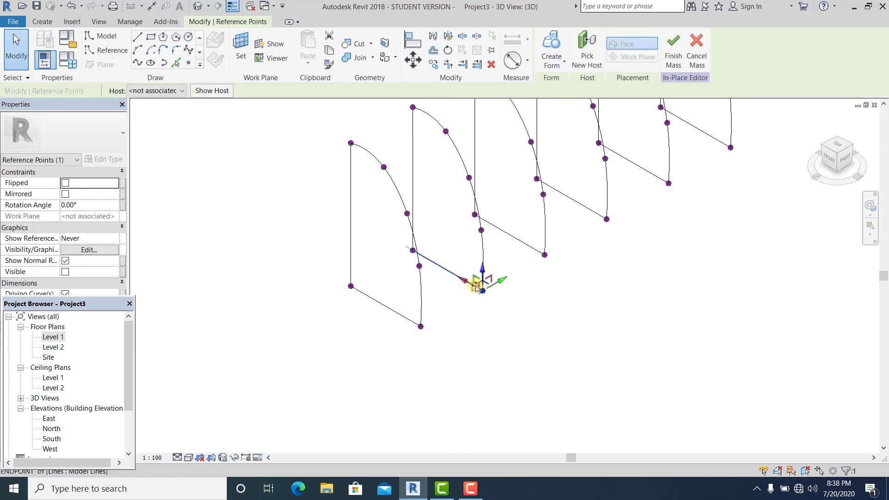
left_click_drag(477, 285, 483, 291)
left_click(520, 350)
middle_click_drag(520, 351, 419, 378)
mouse_move(426, 303)
left_mouse_down()
mouse_move(457, 272)
mouse_move(467, 298)
mouse_move(492, 269)
left_mouse_up()
left_click(465, 357)
Pull the third profile's lower curve point slightly outward
scroll(445, 333, "down", 1)
middle_click_drag(426, 326, 405, 245, "shift")
left_click_drag(398, 250, 398, 218)
left_click(488, 427)
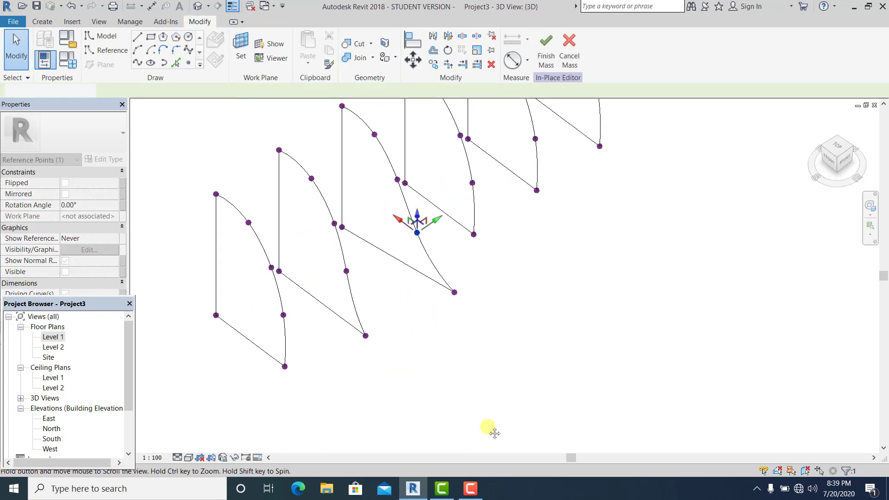
Pull the outer base points of the fourth, fifth and sixth profiles outward along their base lines
middle_click_drag(495, 433, 484, 314, "shift")
left_click_drag(496, 261, 555, 321)
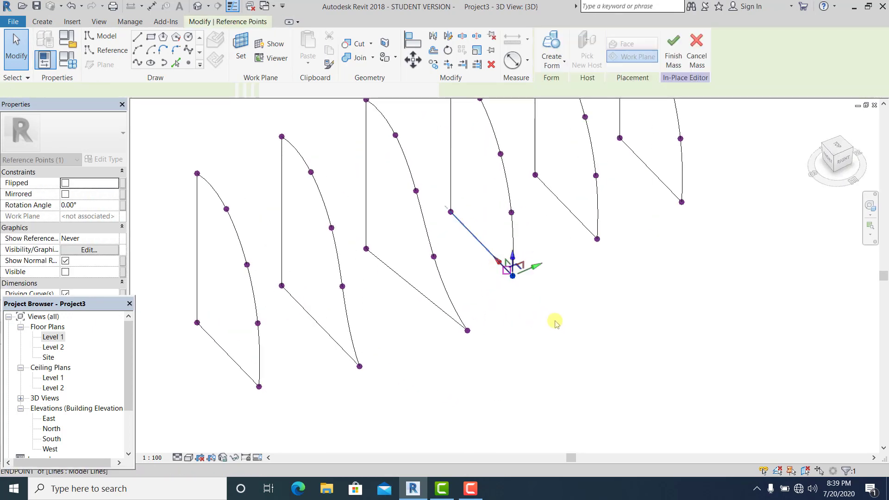
left_click(605, 392)
middle_click_drag(604, 412, 579, 421, "shift")
middle_click_drag(548, 359, 607, 277, "shift")
left_click_drag(594, 236, 638, 252)
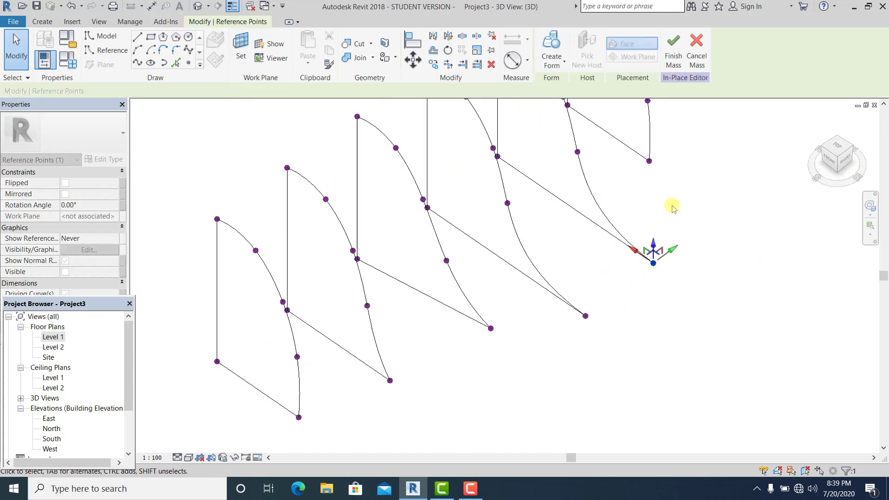
left_click(649, 160)
left_click_drag(631, 149, 706, 200)
left_click(735, 329)
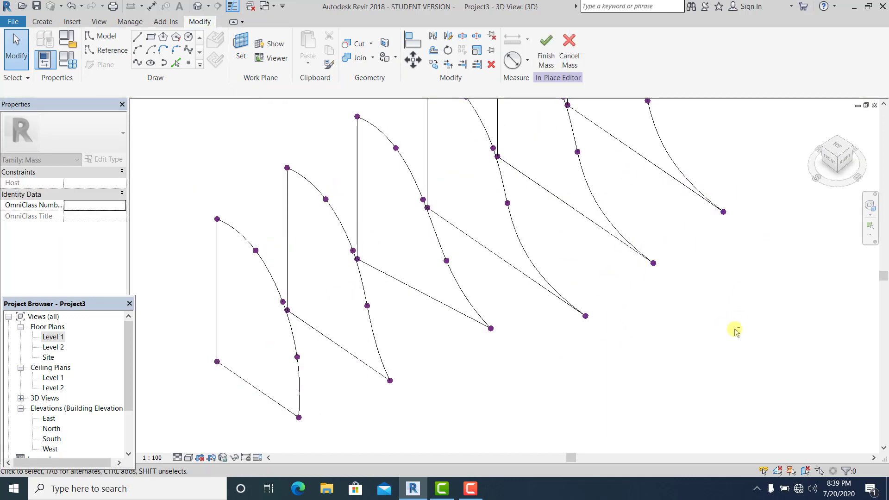
Pull the fourth profile's middle and lower curve points outward to give its curve a fuller shape
middle_click_drag(736, 331, 547, 268, "shift")
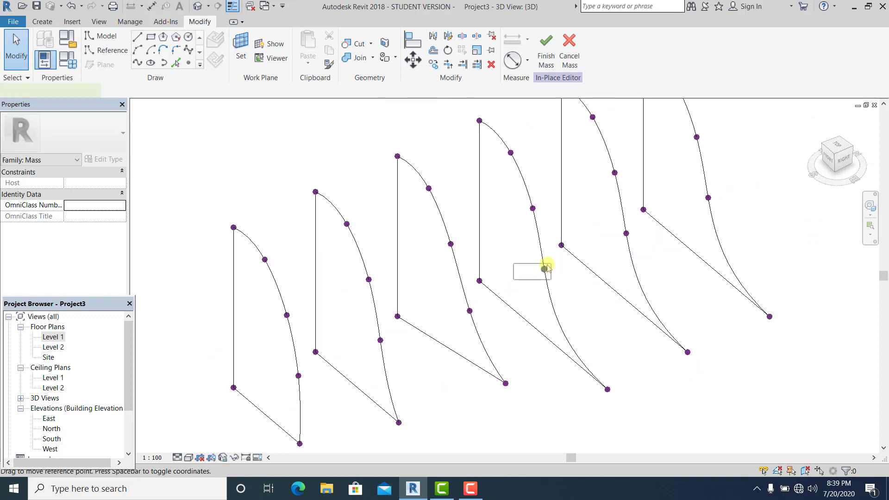
left_click_drag(545, 268, 563, 239)
left_click(729, 328)
middle_click_drag(728, 327, 542, 204, "shift")
left_click_drag(538, 192, 521, 210)
left_click_drag(536, 272, 529, 205)
scroll(598, 321, "down", 1)
left_click(656, 343)
middle_click_drag(656, 343, 701, 373, "shift")
left_click_drag(528, 377, 521, 353)
left_click(522, 371)
Draw a 24 m model line from the fourth profile's lower curve point past the last profiles, using that point's work plane
middle_click_drag(669, 285, 604, 290, "shift")
scroll(606, 310, "up", 1)
middle_click_drag(609, 360, 507, 366)
left_click(239, 54)
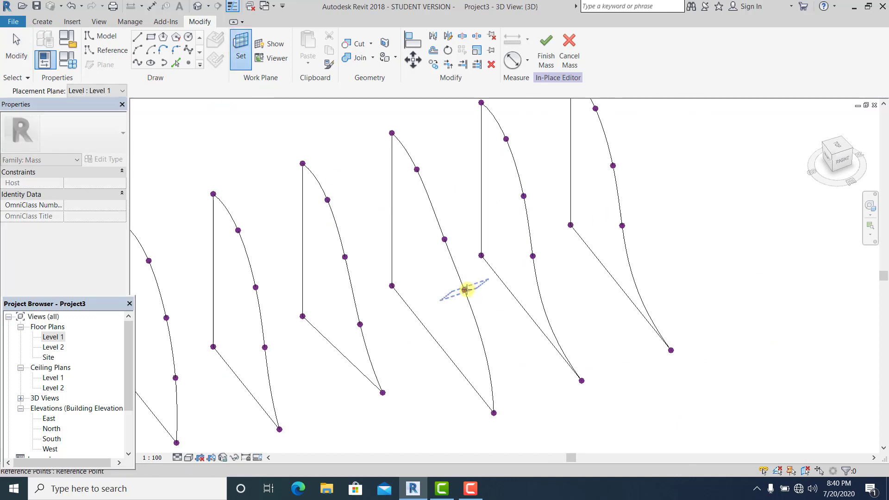
left_click(138, 37)
left_click(465, 290)
left_click(679, 216)
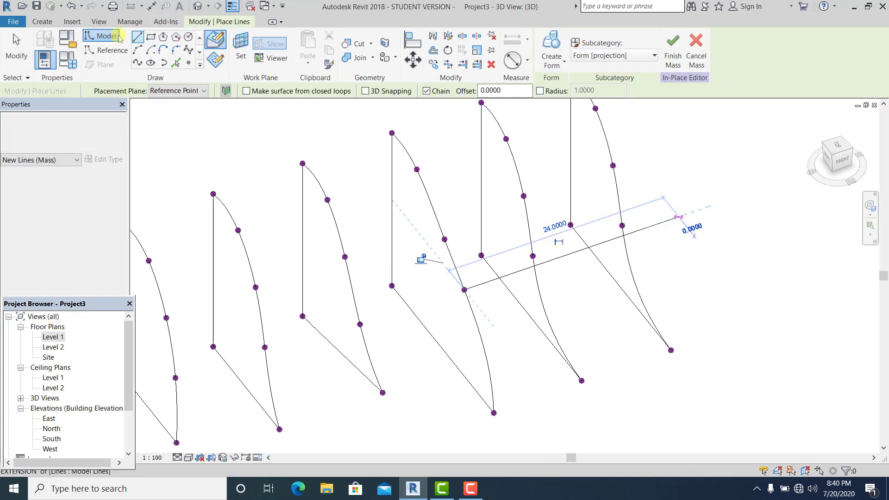
left_click(17, 47)
Draw a parallel model line from the fourth profile's middle curve point past the last profiles, using that point's work plane
left_click(240, 47)
left_click(446, 239)
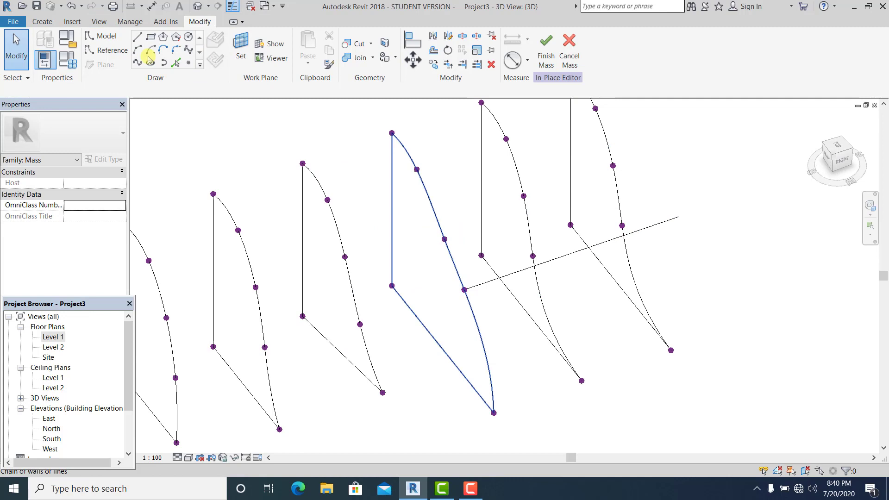
left_click(445, 240)
left_click(681, 161)
key("Escape")
key("Escape")
Move the middle curve points of the fifth and sixth profiles outward onto the upper guide line
middle_click_drag(447, 180, 481, 175, "shift")
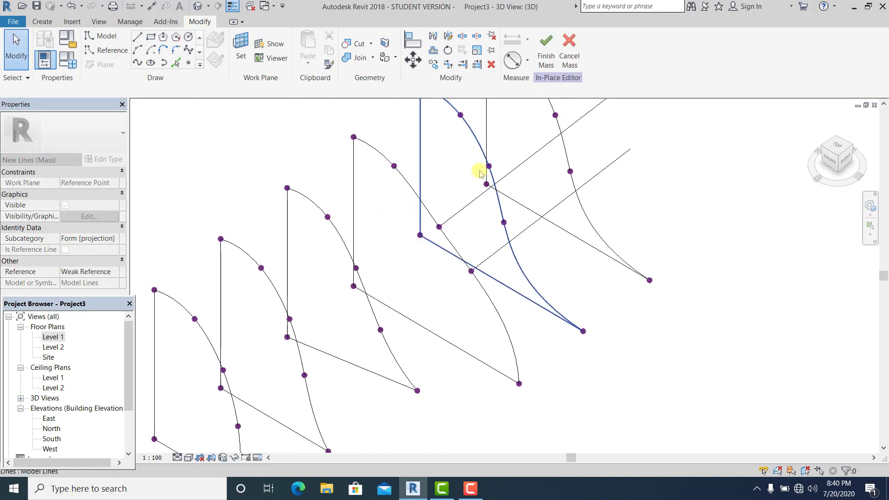
mouse_move(461, 155)
left_mouse_down()
mouse_move(499, 170)
mouse_move(484, 161)
left_mouse_up()
middle_click_drag(686, 185, 634, 258)
scroll(466, 173, "up", 1)
left_click_drag(467, 173, 536, 203)
left_click_drag(493, 182, 516, 194)
left_click(634, 305)
middle_click_drag(634, 305, 635, 228)
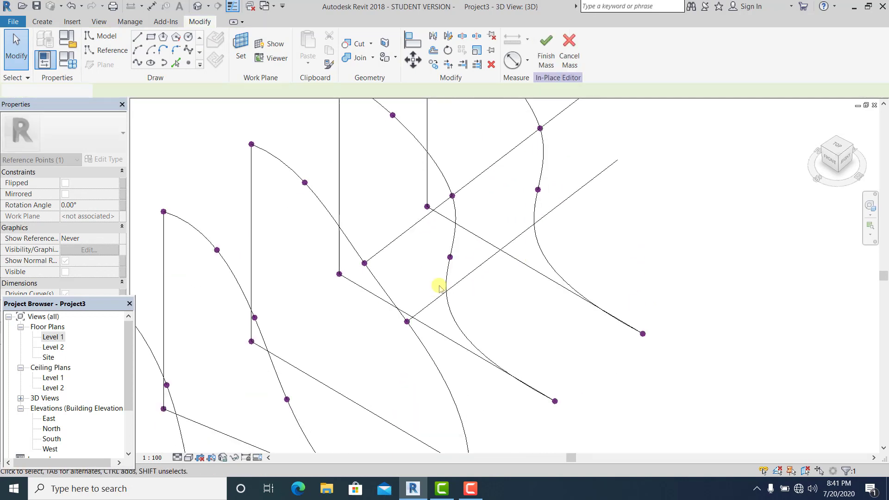
Move the lower curve points of the fifth and sixth profiles outward toward the lower guide line
scroll(434, 290, "up", 1)
mouse_move(460, 253)
left_mouse_down()
mouse_move(426, 233)
mouse_move(465, 253)
left_mouse_up()
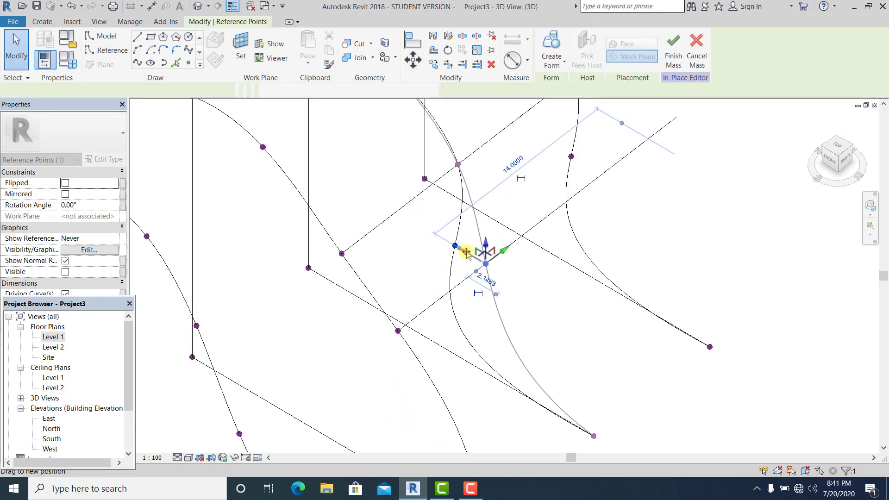
left_click(568, 152)
left_click(570, 156)
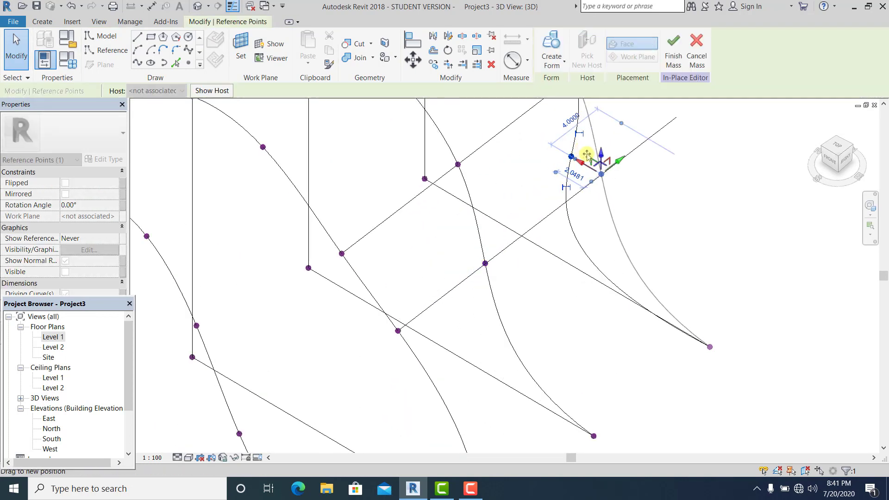
Correct the positions of the sixth and fifth profiles' lower curve points so each sits on the lower guide line
middle_click_drag(574, 167, 463, 273, "shift")
scroll(449, 276, "up", 1)
left_click_drag(349, 218, 389, 246)
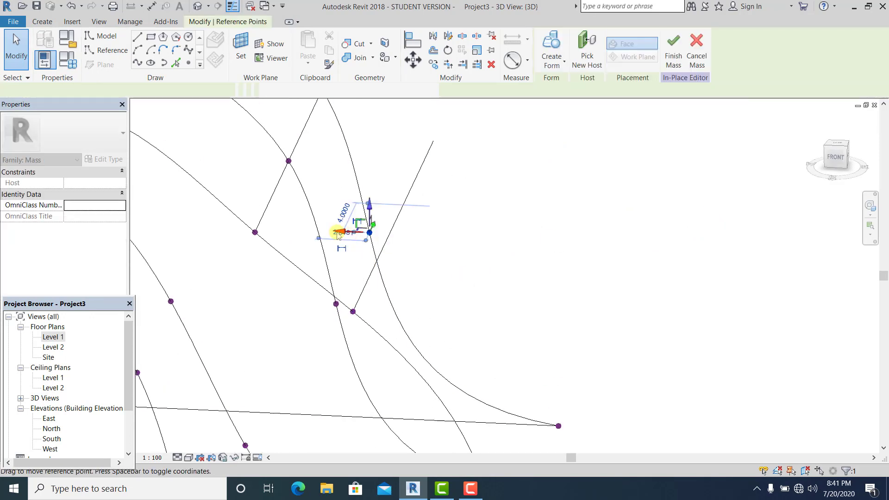
left_click_drag(339, 232, 361, 233)
left_click(515, 323)
middle_click_drag(515, 323, 464, 320, "shift")
left_click_drag(522, 266, 564, 190)
left_click(507, 308)
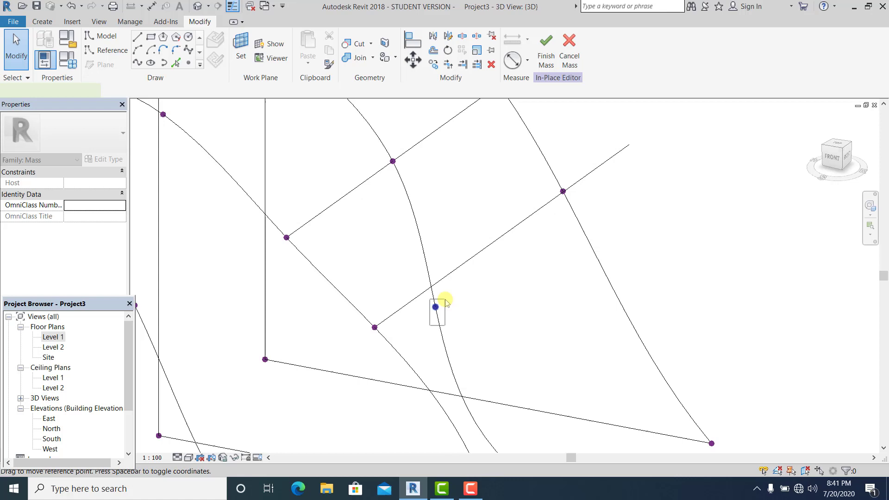
left_click(435, 307)
left_click_drag(435, 260, 436, 254)
Delete the upper guide line running through the middle curve points of the last three profiles
left_click(485, 327)
middle_click_drag(359, 259, 379, 206)
left_click(353, 151)
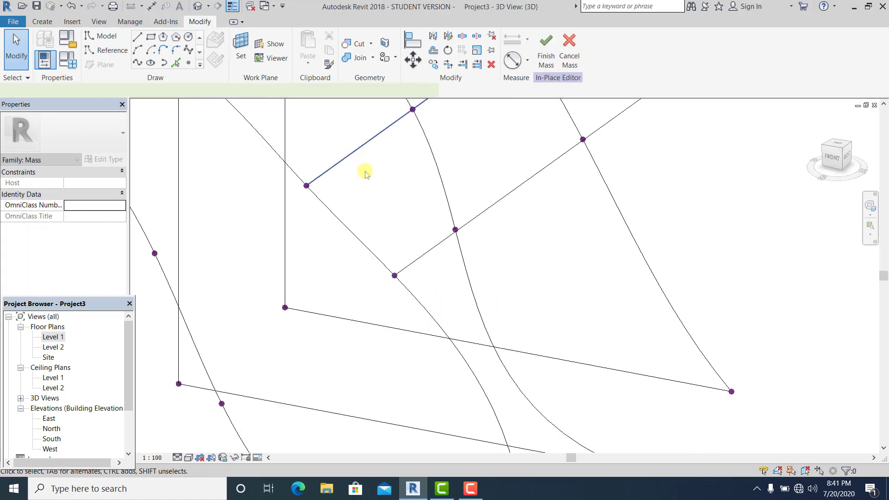
key("Delete")
Realign the fifth and sixth profiles' lower curve points with the fourth profile's lower point along the remaining guide line
middle_click_drag(552, 274, 510, 318, "shift")
key("Escape")
left_click_drag(422, 203, 422, 201)
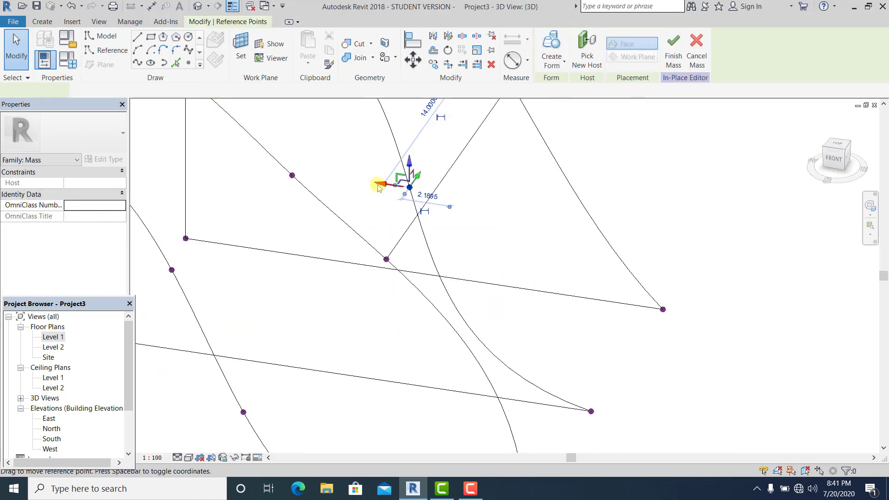
middle_click_drag(423, 198, 424, 326, "shift")
scroll(495, 271, "down", 2)
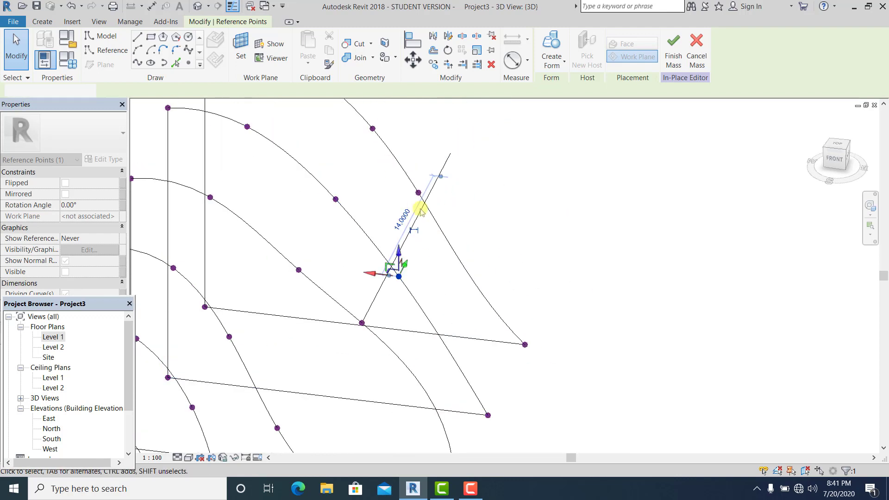
left_click_drag(388, 162, 435, 159)
key("Escape")
scroll(353, 278, "up", 2)
left_click_drag(374, 257, 424, 284)
left_click_drag(414, 246, 412, 215)
left_click(457, 234)
Check the alignment of the last three profiles and delete the lower guide line
scroll(457, 235, "down", 4)
middle_click_drag(500, 273, 419, 272, "shift")
scroll(377, 223, "up", 3)
middle_click_drag(462, 340, 486, 363, "shift")
middle_click_drag(413, 386, 438, 389, "shift")
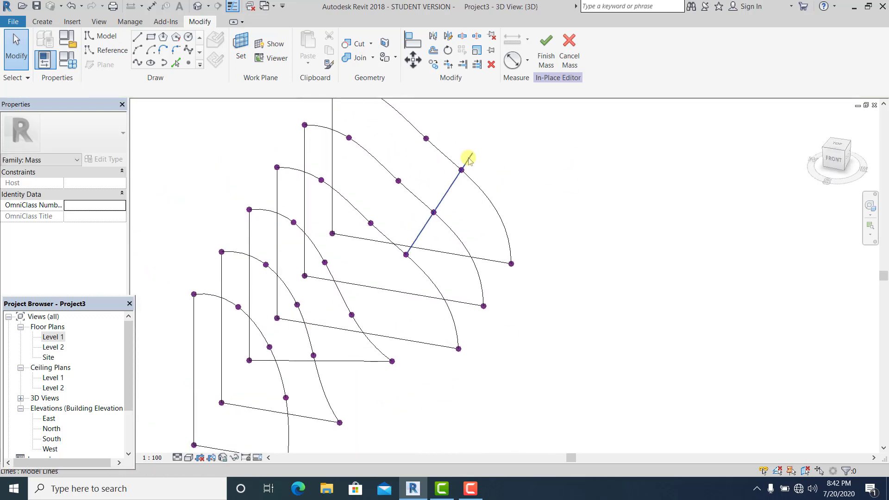
In the South elevation, shift the overlapping lower curve points of the fourth to sixth profiles farther outward together
double_click(52, 439)
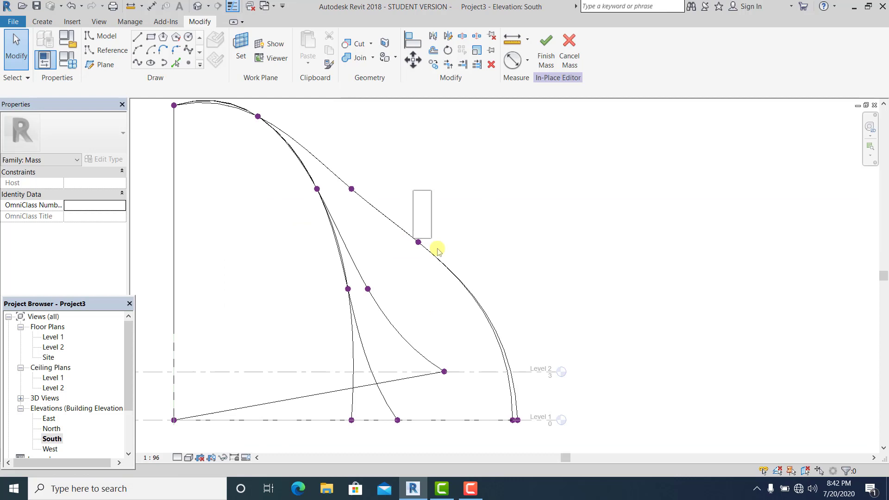
left_click(422, 242)
left_click_drag(431, 240, 452, 243)
left_click(567, 237)
scroll(370, 317, "up", 3)
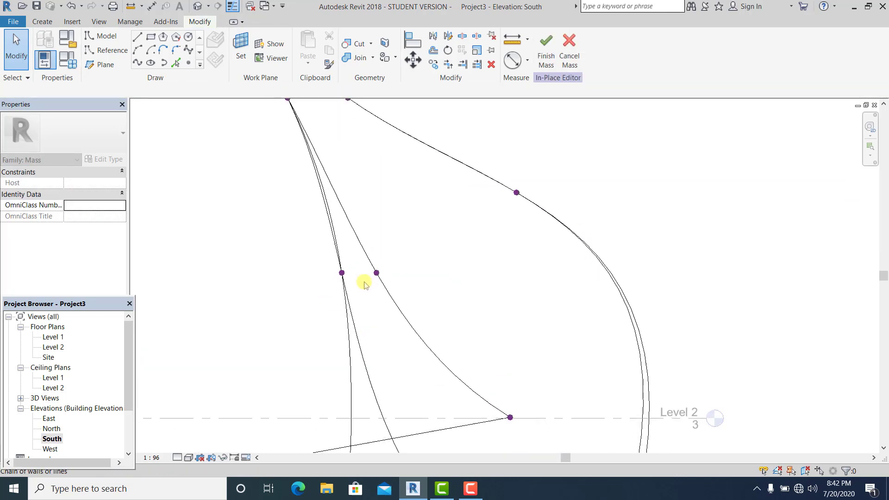
Move the third profile's lower curve point slightly outward and return to the 3D view
left_click(377, 273)
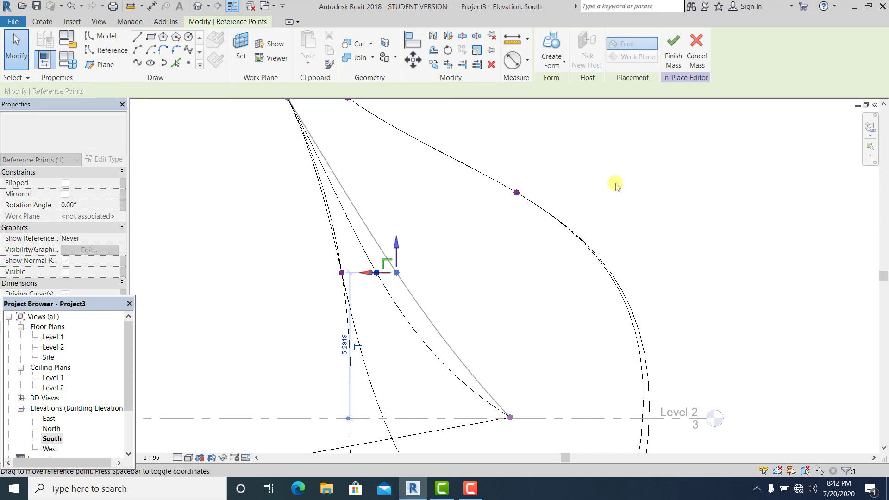
scroll(543, 298, "down", 3)
key("Escape")
left_click(198, 6)
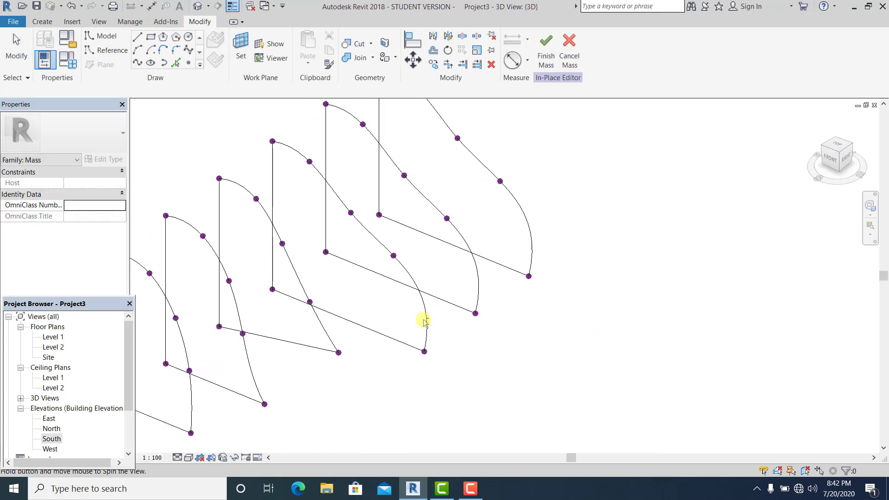
Connect the inner base point to the lower curve point on the fourth, fifth and sixth profiles using Spline Through Points
left_click_drag(438, 246, 462, 230, "ctrl")
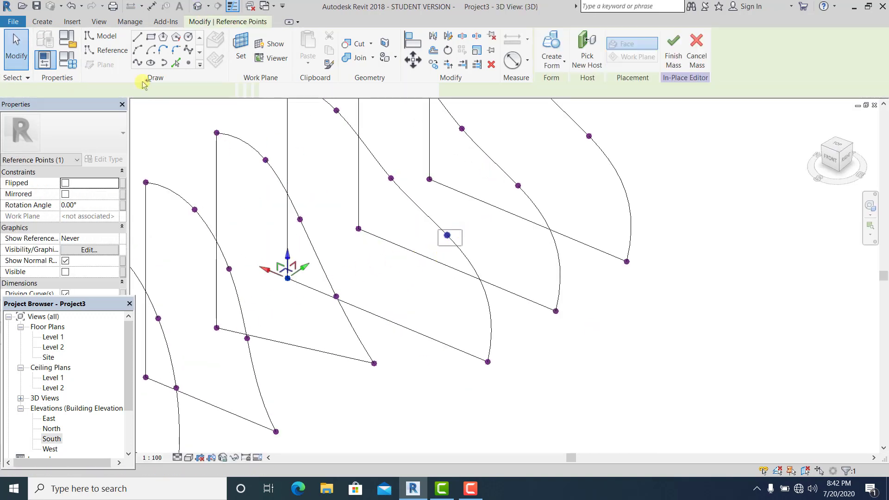
left_click(139, 64)
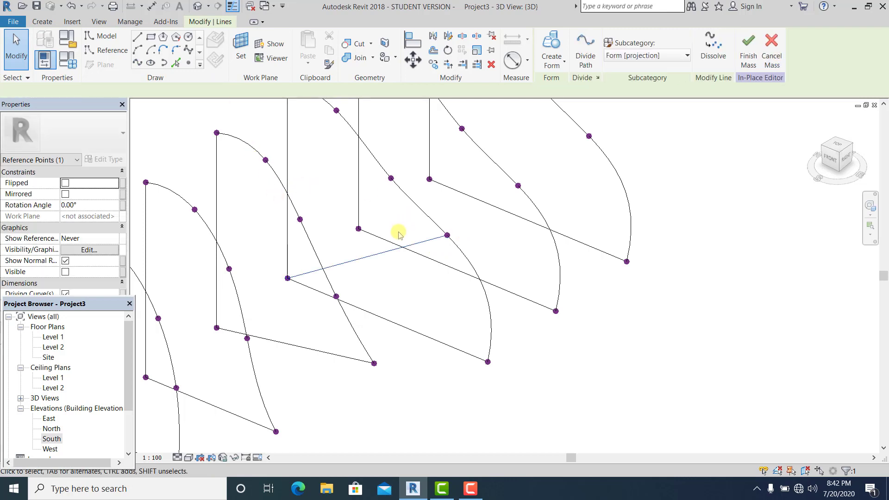
left_click(385, 207)
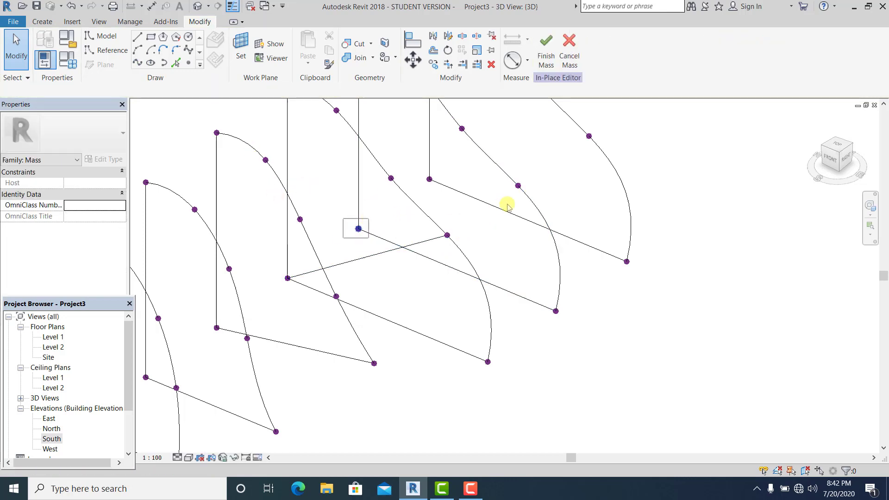
left_click(518, 185, "ctrl")
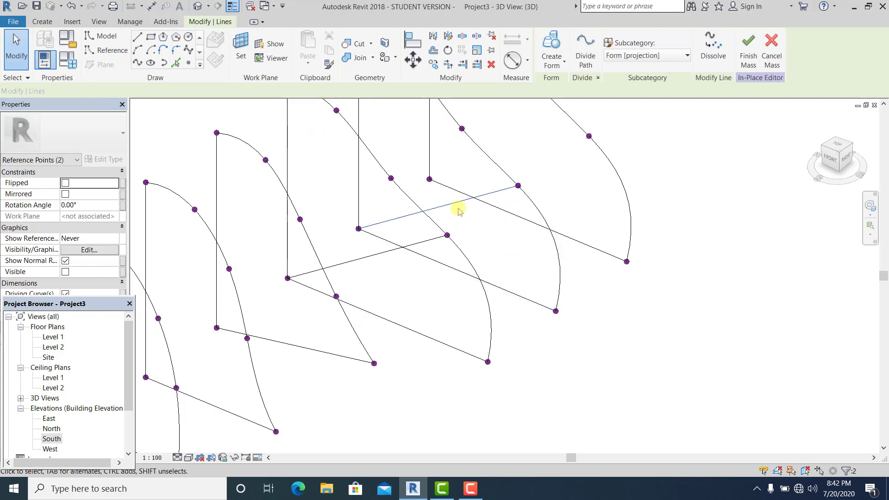
left_click(429, 178)
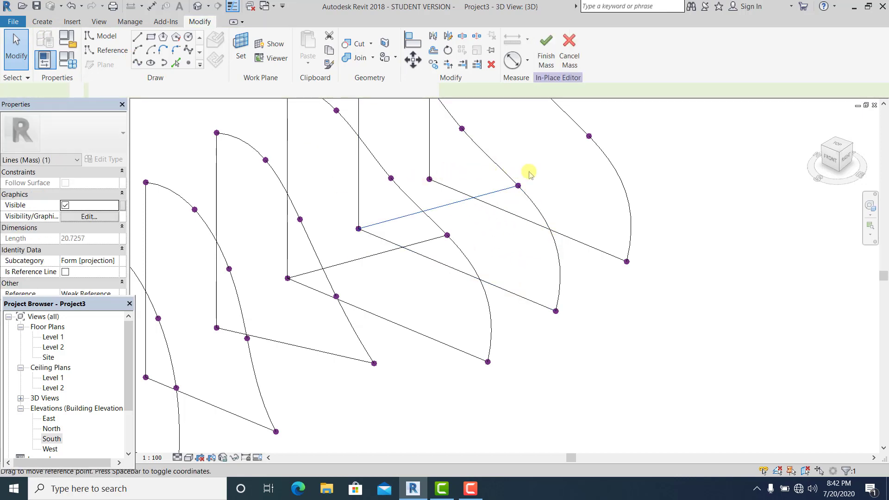
left_click_drag(563, 151, 618, 122, "ctrl")
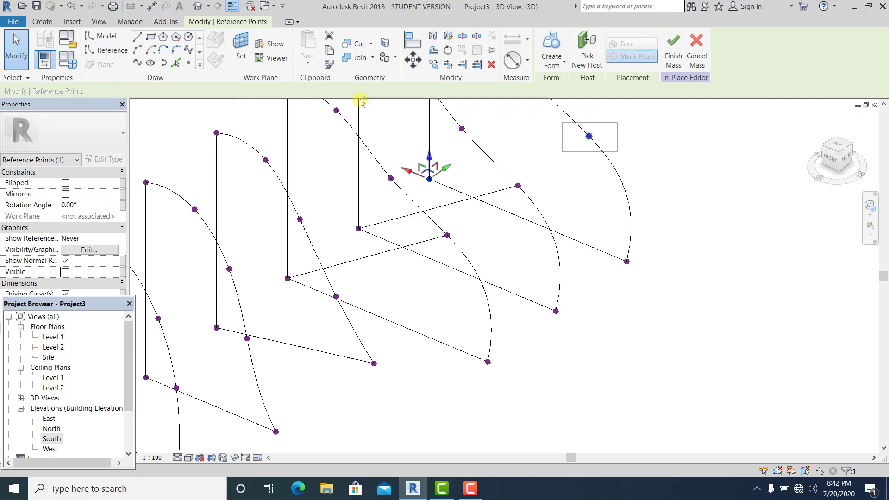
left_click(138, 65)
scroll(428, 260, "down", 2)
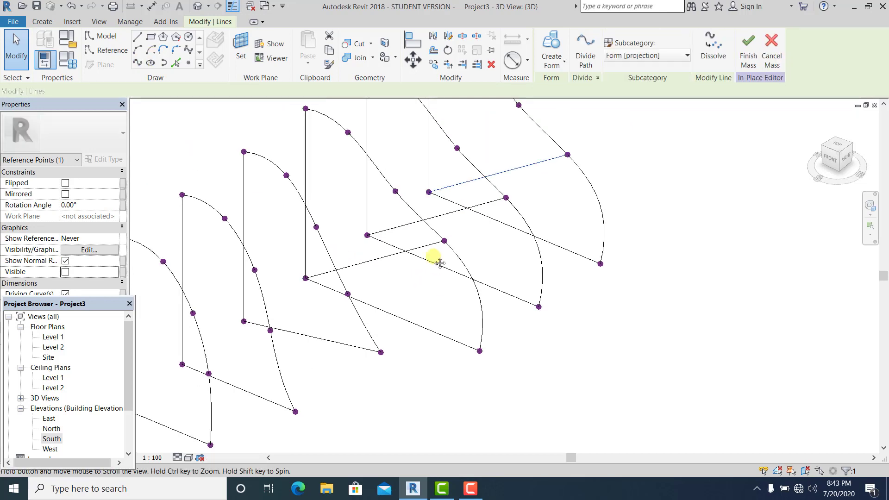
left_click(489, 342)
Delete the outer base points of the fourth, fifth and sixth profiles so each curve ends at its lower curve point
scroll(486, 334, "down", 2)
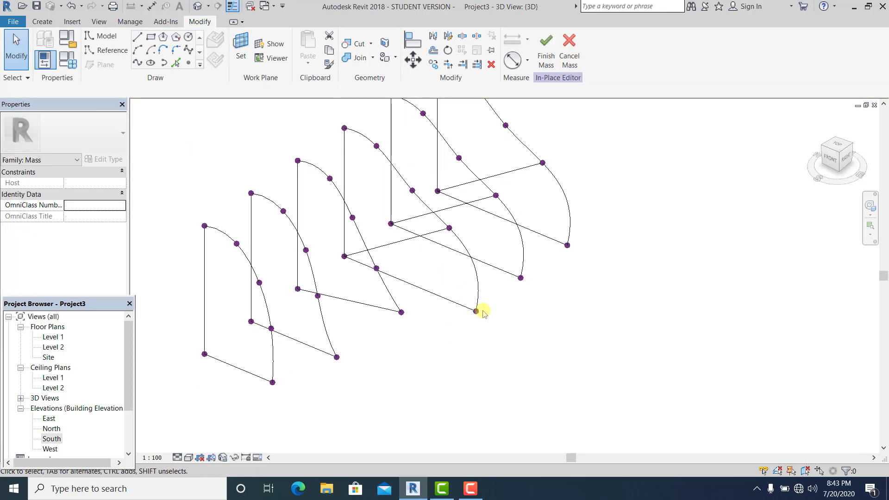
left_click(487, 308)
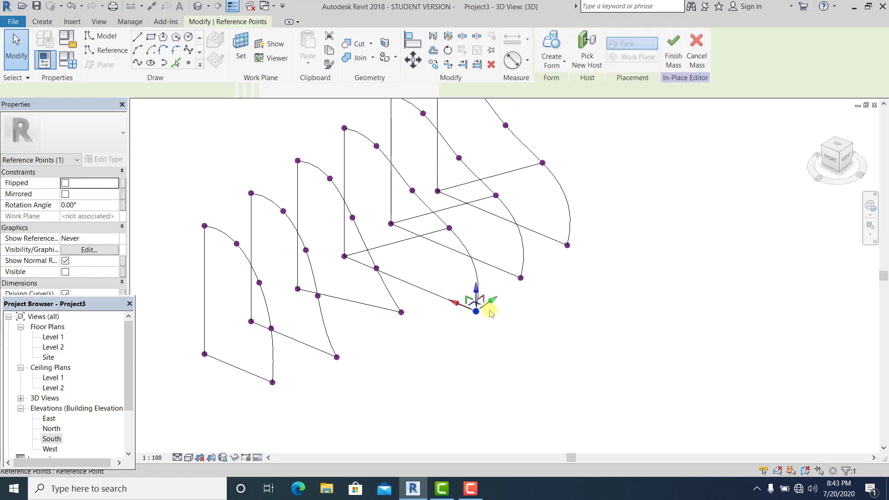
key("Delete")
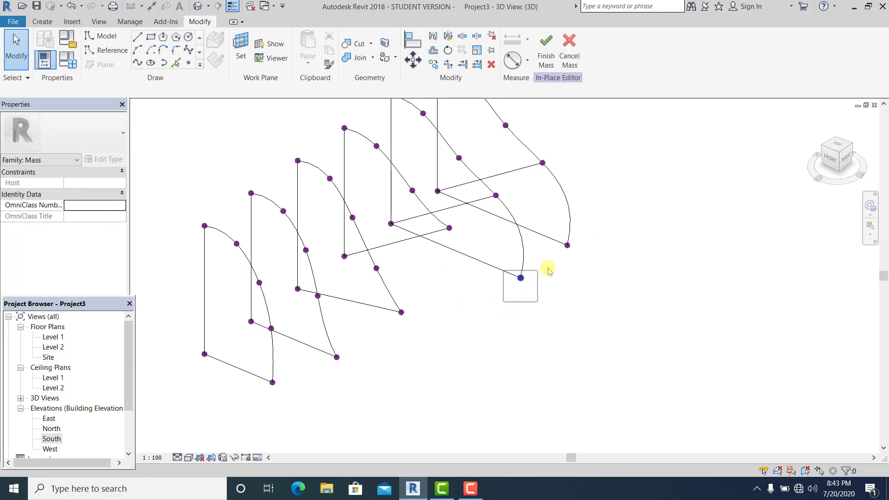
key("Delete")
left_click(568, 246)
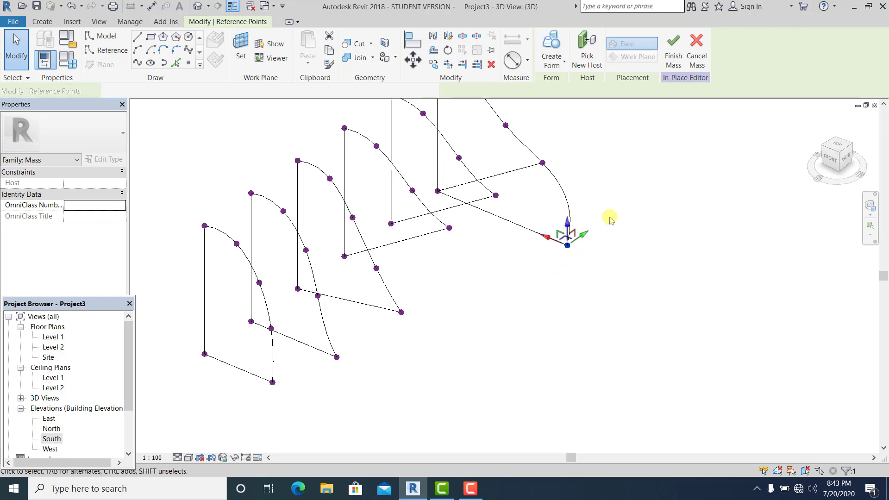
key("Delete")
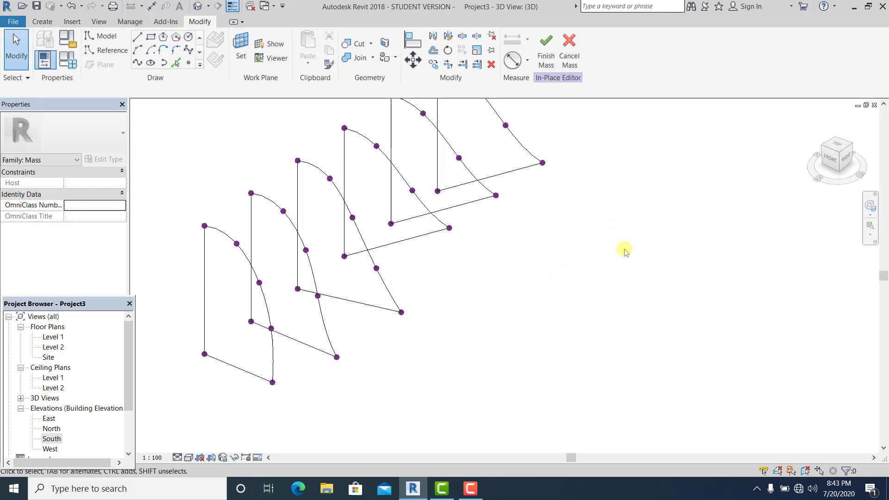
Select all six profiles and create a solid form through them
scroll(624, 251, "down", 2)
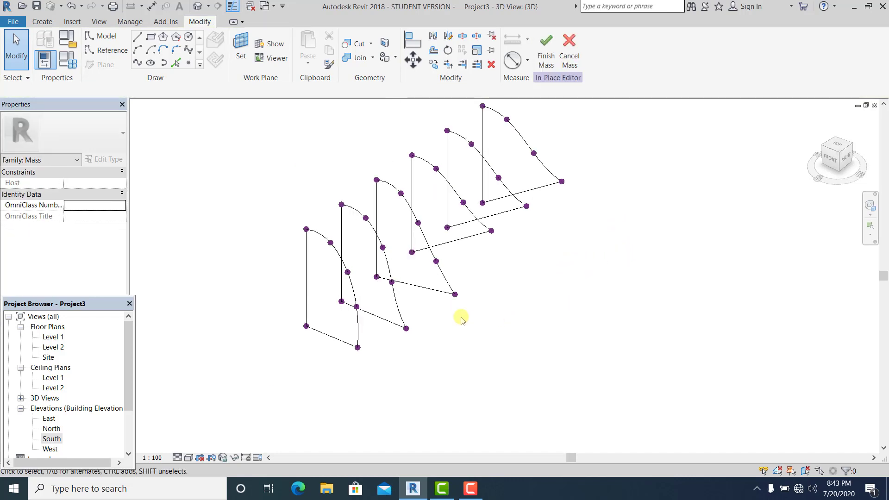
scroll(458, 311, "up", 2)
scroll(472, 289, "down", 2)
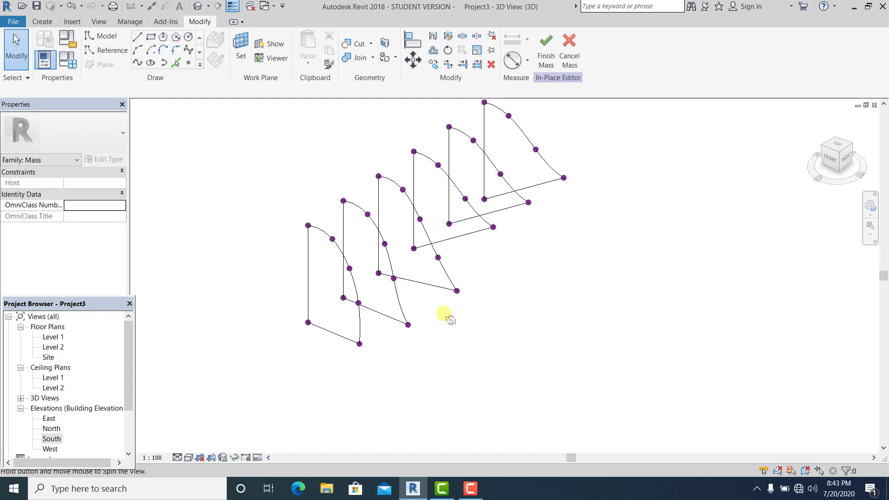
middle_click_drag(451, 319, 507, 305, "shift")
scroll(486, 290, "up", 2)
scroll(508, 305, "down", 5)
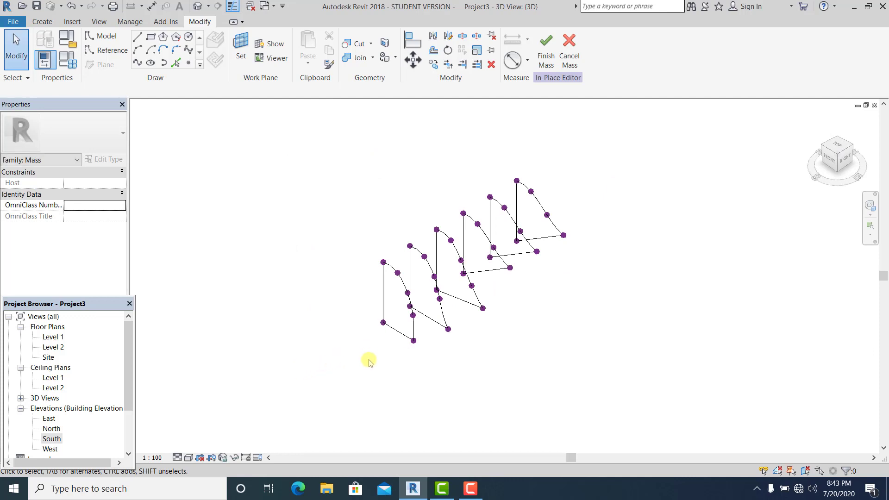
left_click_drag(348, 372, 627, 168)
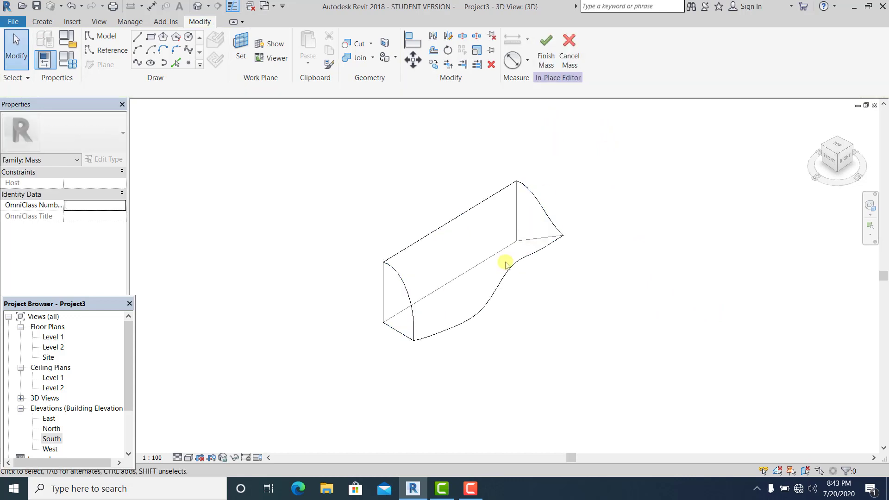
Select the form's curved outer surface and divide it with a UV grid using Divide Surface
scroll(506, 264, "up", 2)
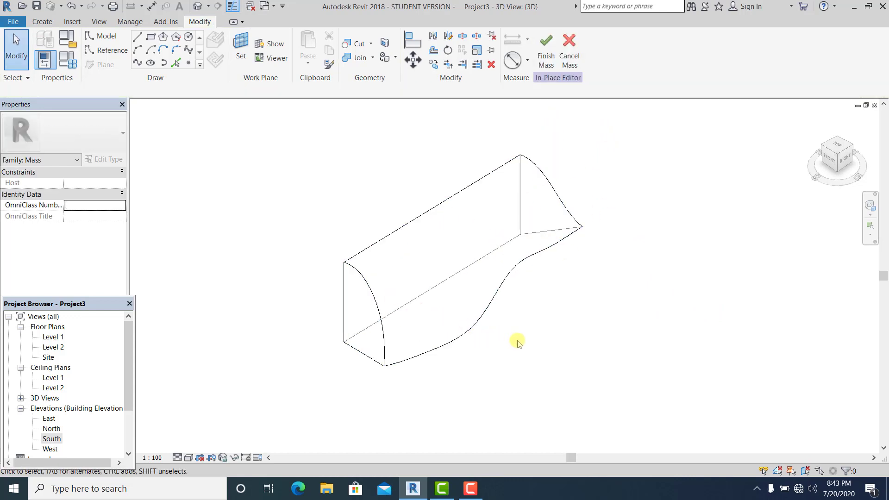
middle_click_drag(534, 350, 577, 341, "shift")
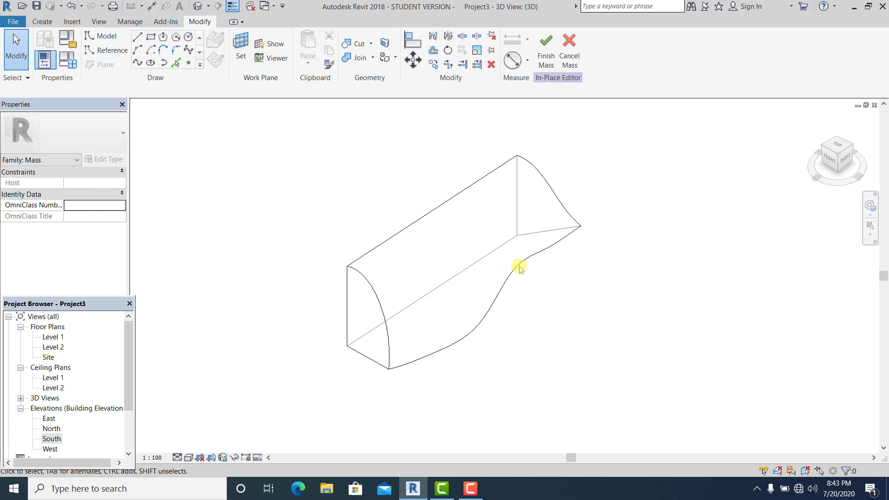
scroll(519, 268, "up", 2)
middle_click_drag(592, 304, 559, 328)
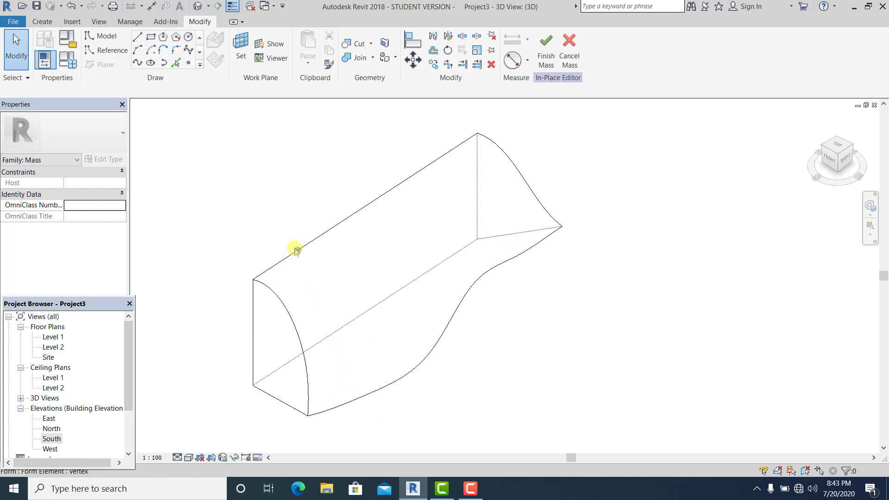
middle_click_drag(441, 376, 440, 359)
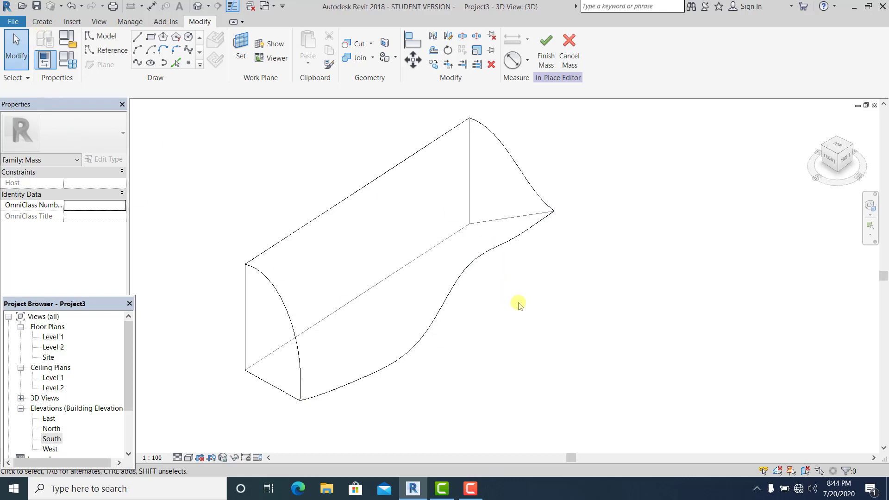
middle_click_drag(572, 302, 589, 296)
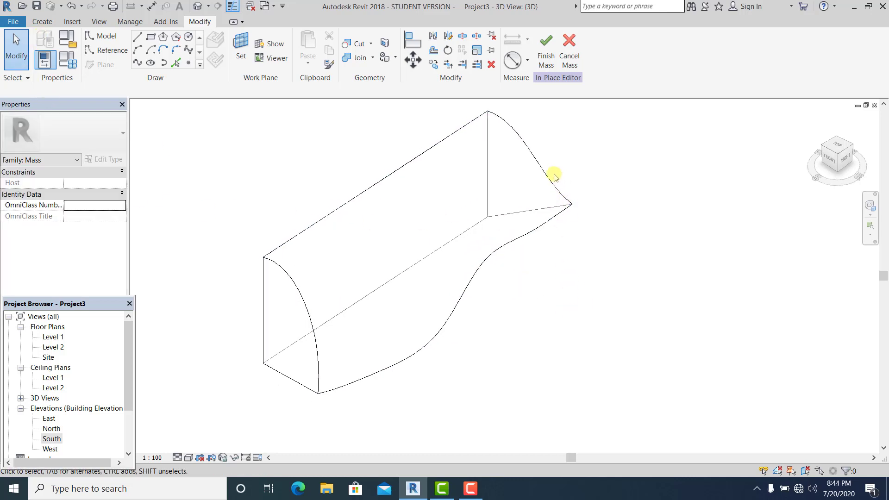
left_click(528, 151)
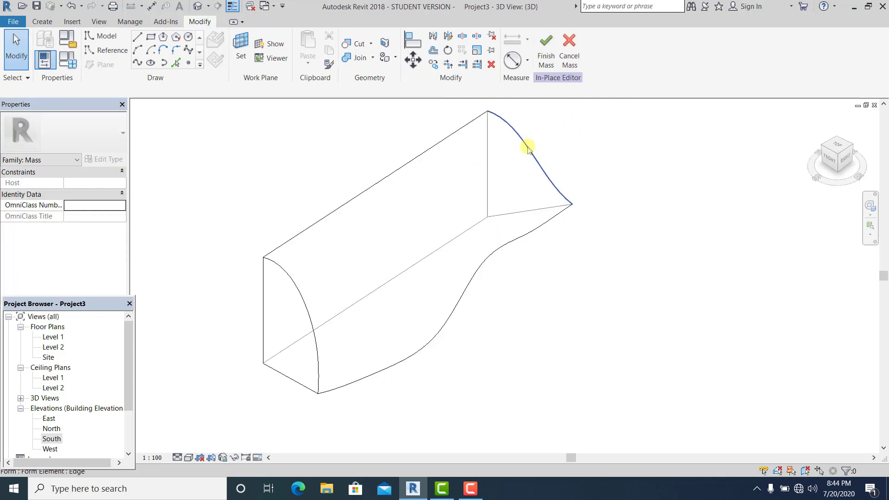
key("Escape")
key("Tab")
left_click(527, 148)
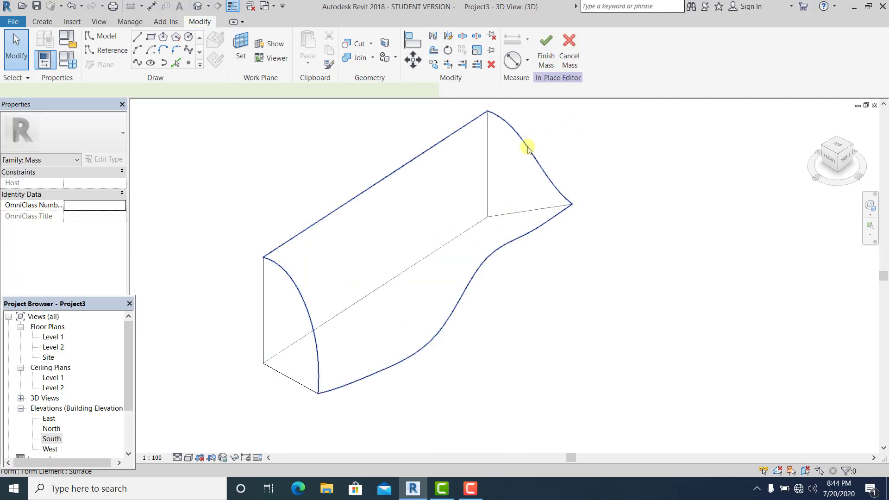
left_click(594, 108)
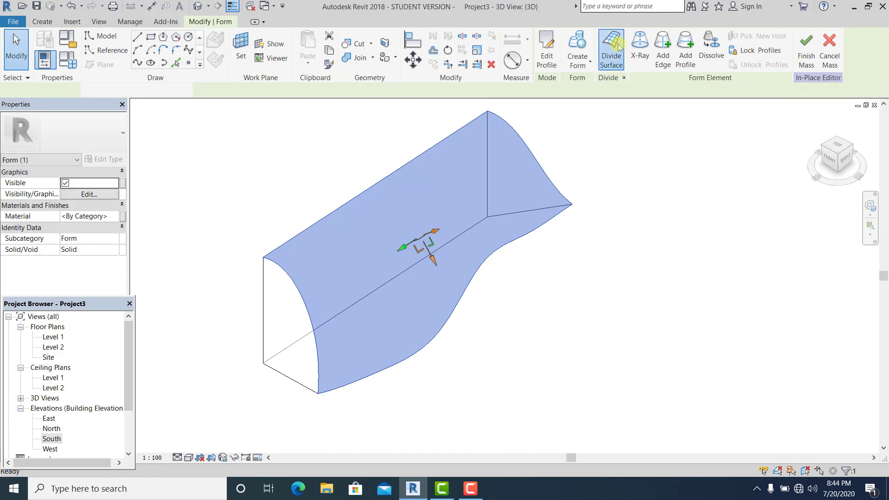
left_click(611, 46)
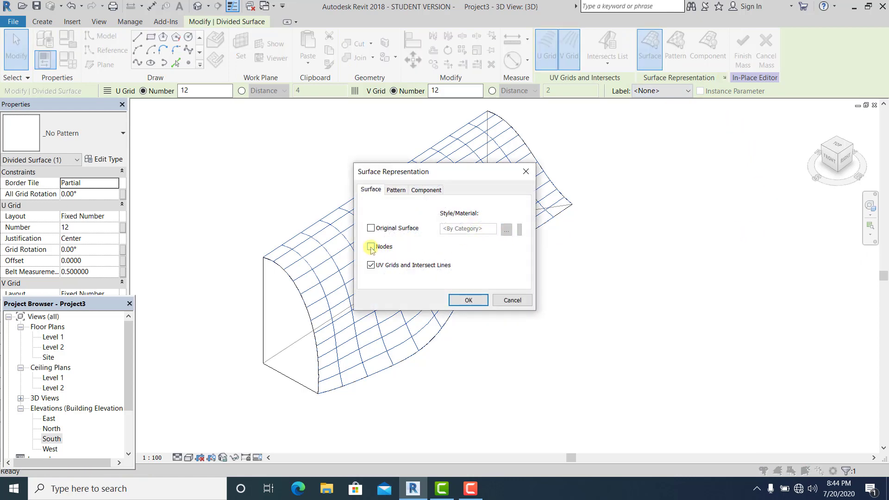
Turn on Nodes in the divided surface's representation alongside the UV grids, and clear the selection
left_click(467, 301)
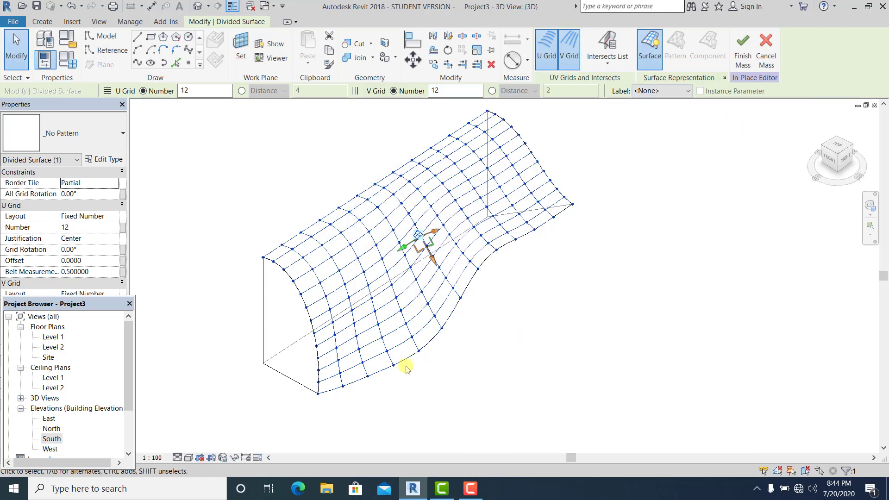
key("Escape")
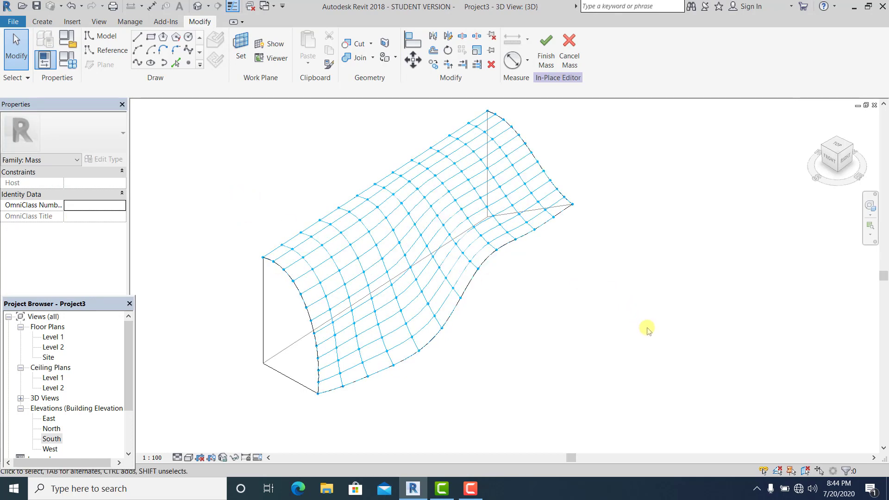
middle_click_drag(552, 288, 541, 289)
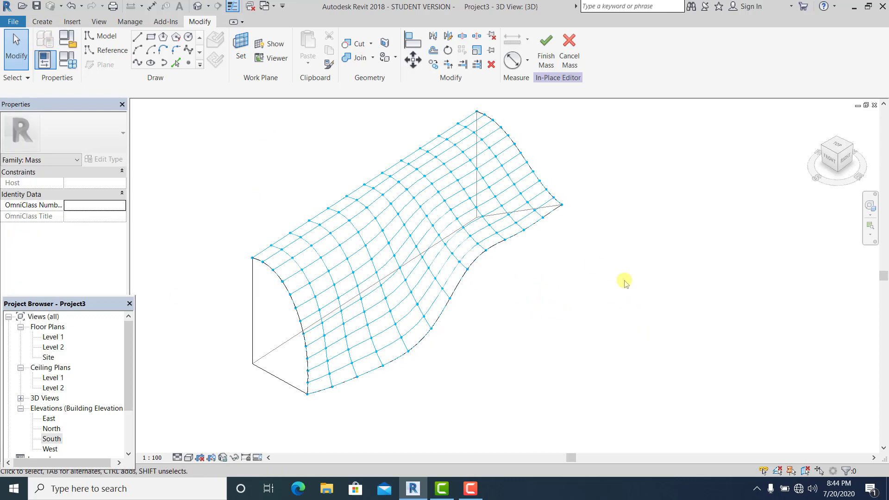
middle_click_drag(598, 324, 604, 341)
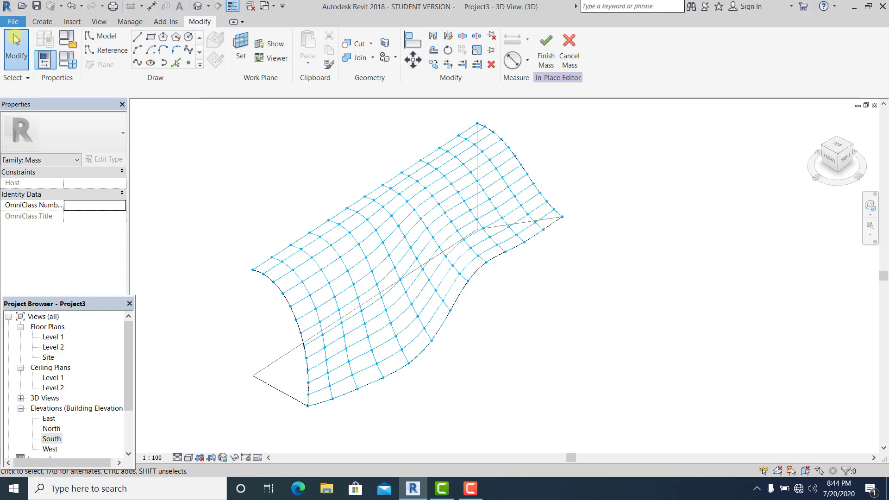
Create a new family from the Generic Model Adaptive template and open its Ref. Level floor plan
left_click(13, 21)
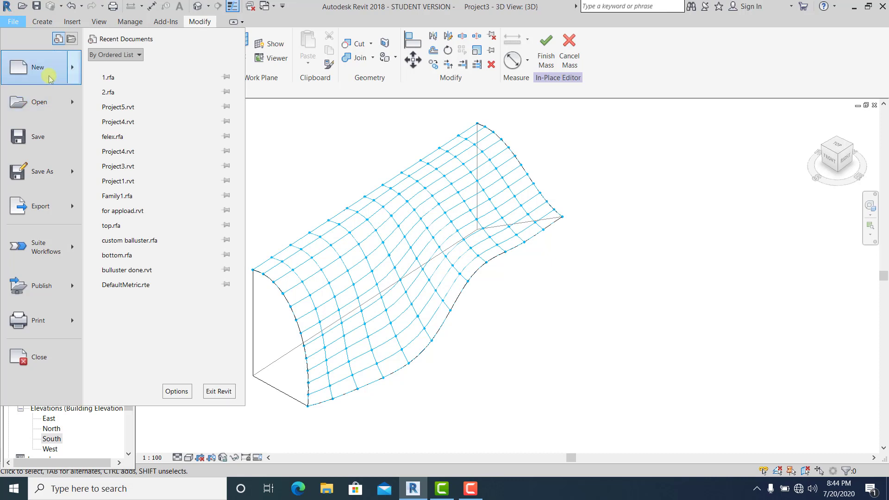
left_click(346, 234)
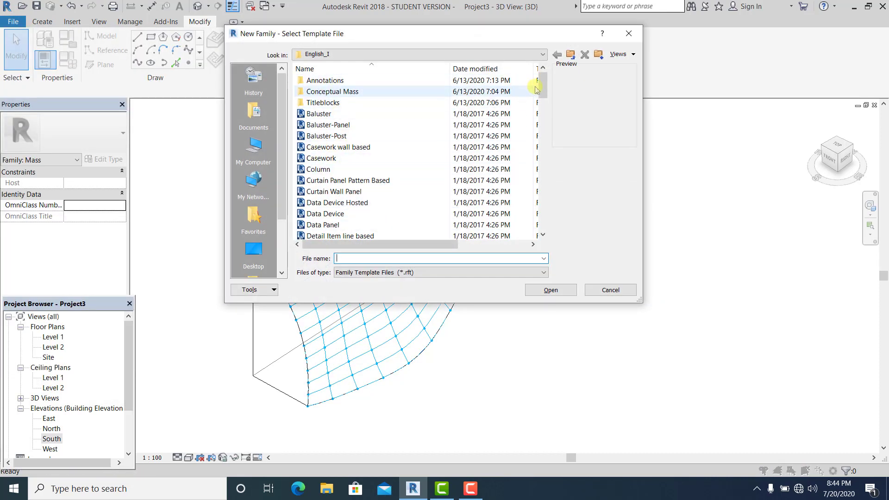
left_click_drag(548, 85, 547, 126)
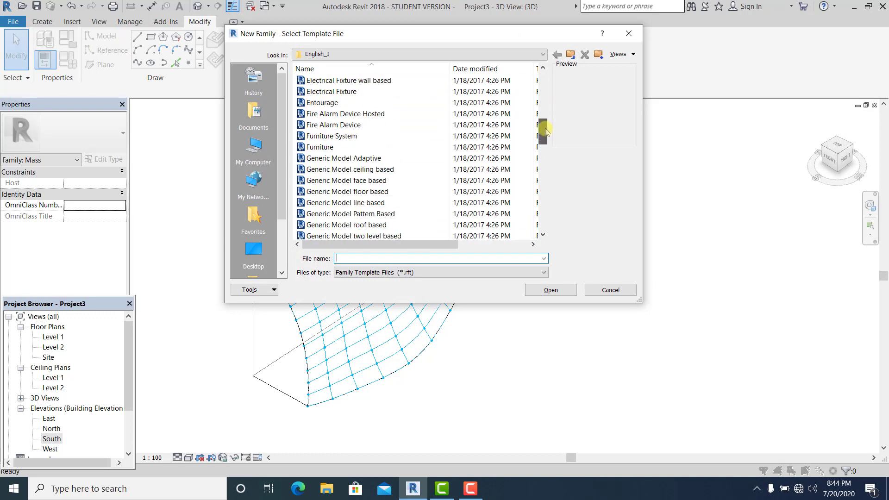
double_click(343, 157)
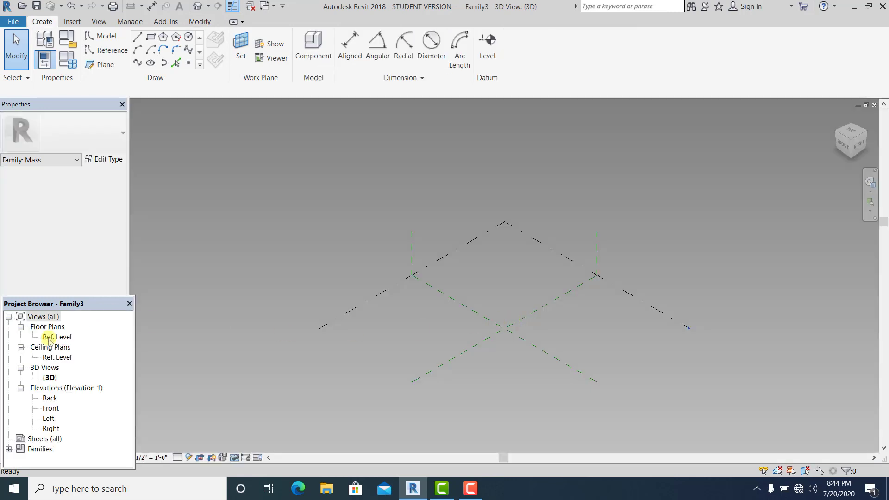
double_click(49, 338)
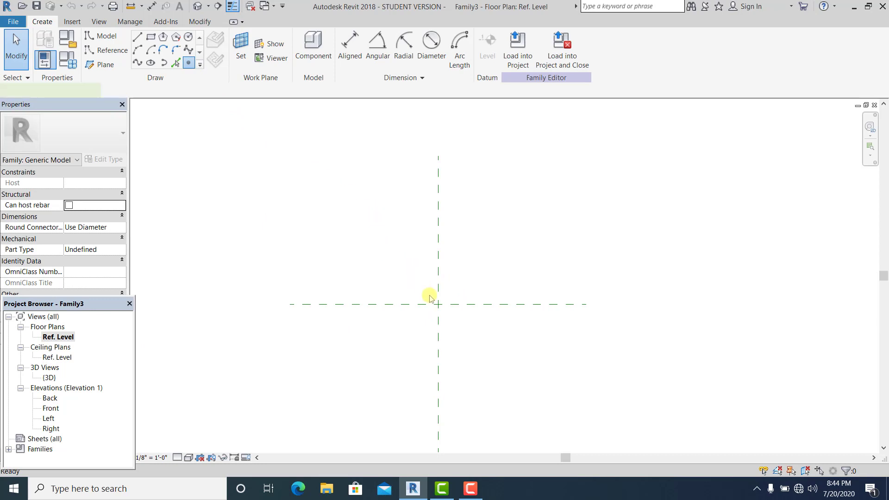
Place 13 reference points along the Center (Left/Right) reference plane, starting at the intersection of the two reference planes
key("l")
key("i")
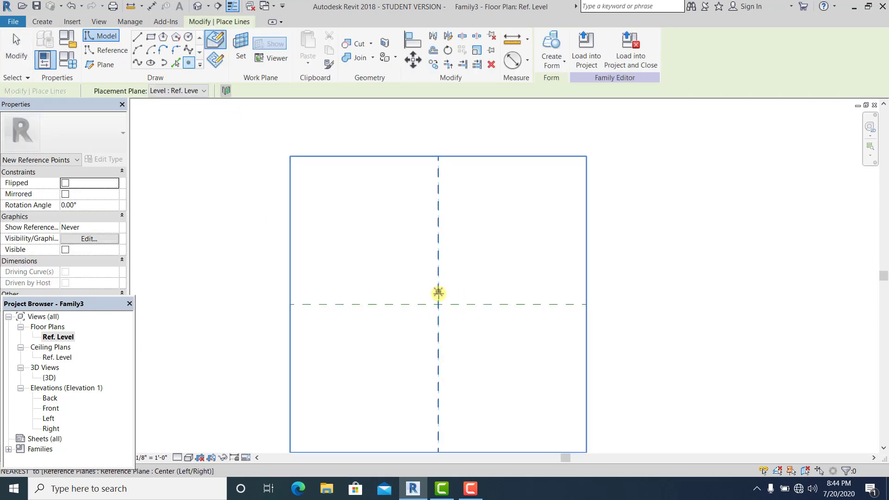
left_click(439, 287)
left_click(439, 262)
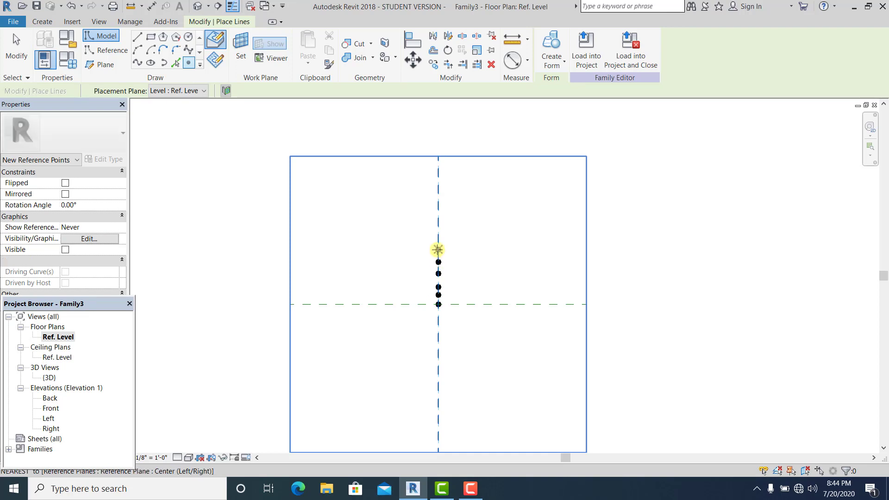
left_click(438, 230)
left_click(438, 218)
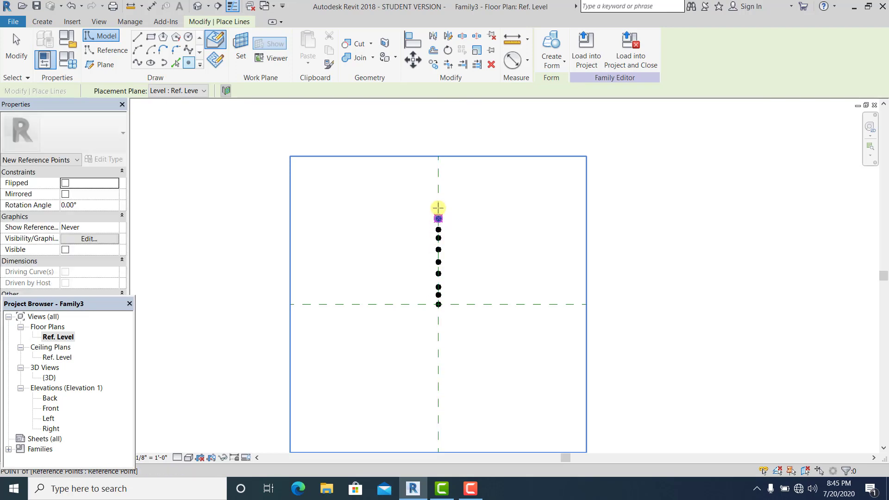
left_click(439, 207)
left_click(438, 196)
left_click(438, 178)
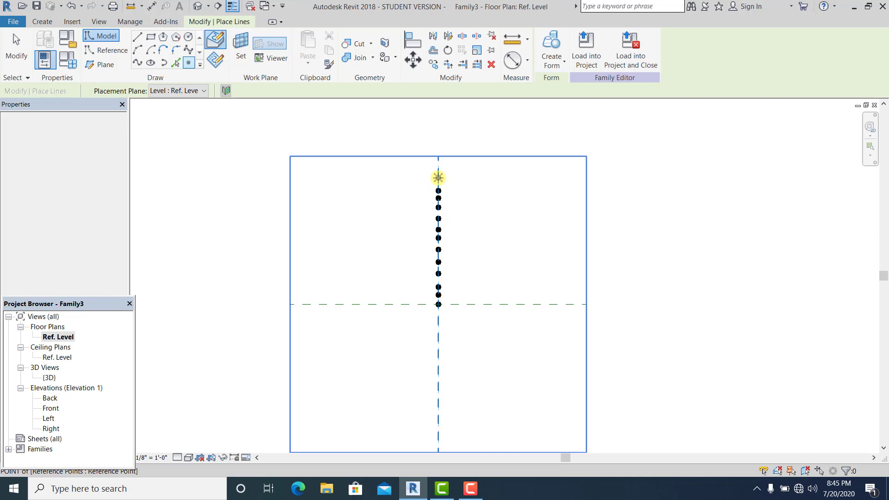
Select all 13 reference points and make them adaptive
key("Escape")
key("Escape")
left_click_drag(396, 170, 495, 274)
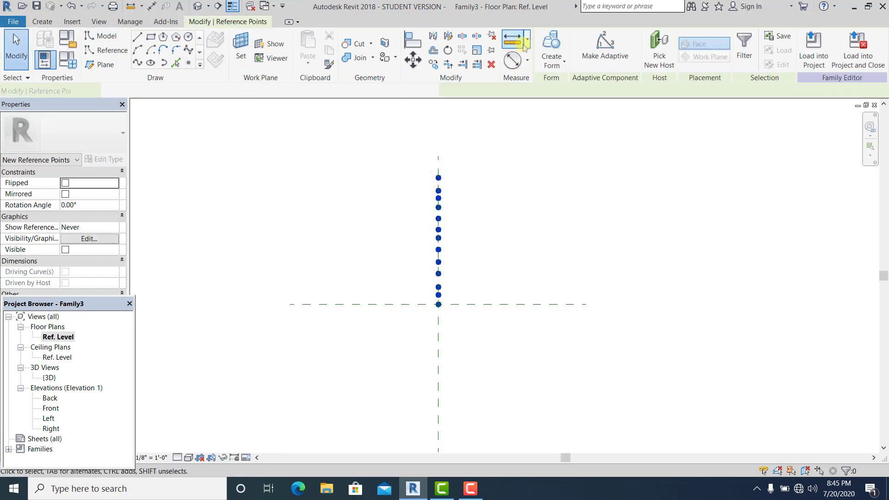
left_click(610, 66)
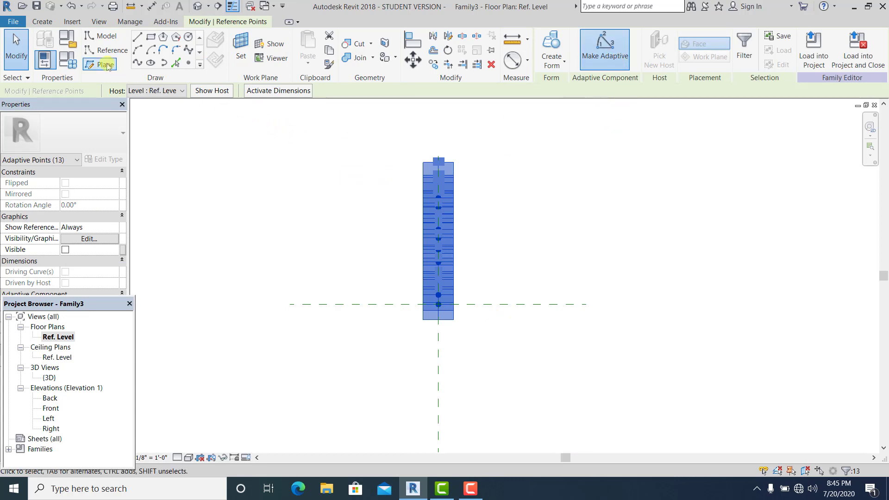
Draw a spline through the 13 adaptive points and inspect it in the 3D view
left_click(139, 62)
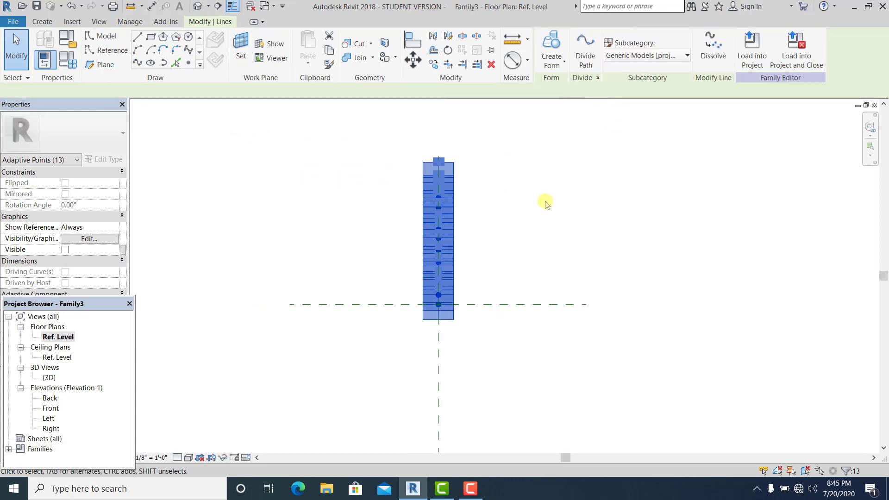
left_click(197, 6)
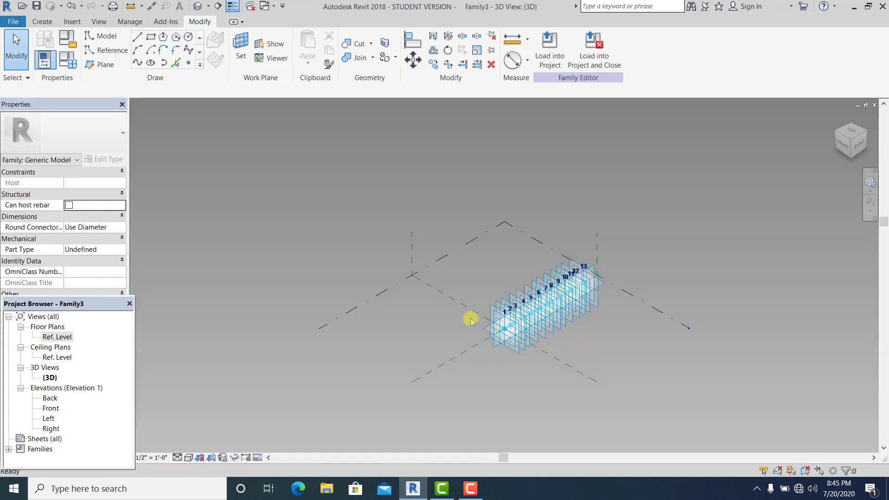
scroll(570, 327, "up", 5)
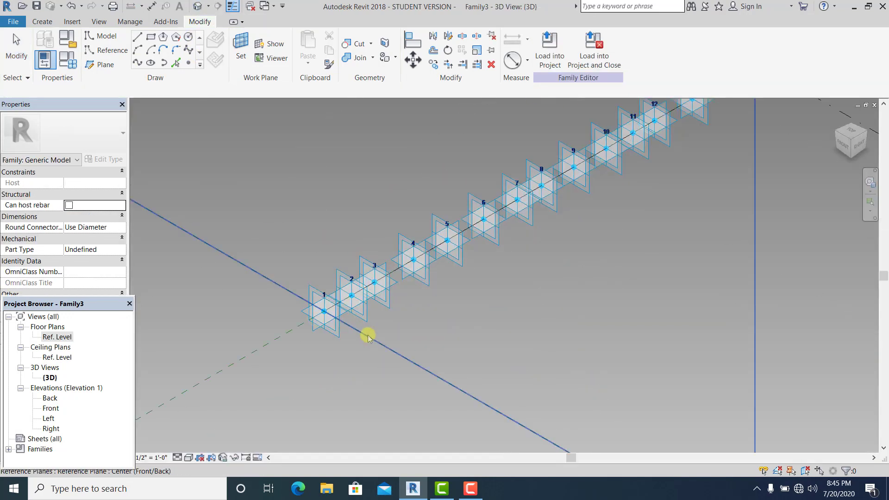
middle_click_drag(368, 343, 361, 380)
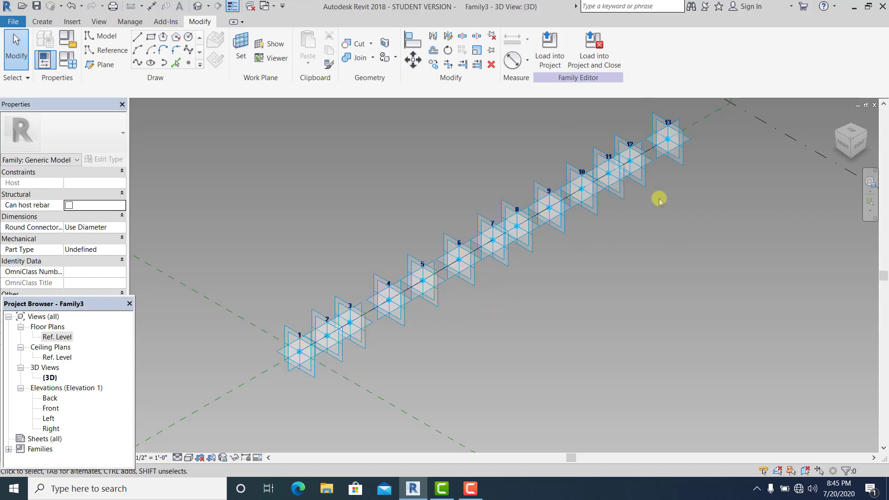
scroll(659, 201, "up", 1)
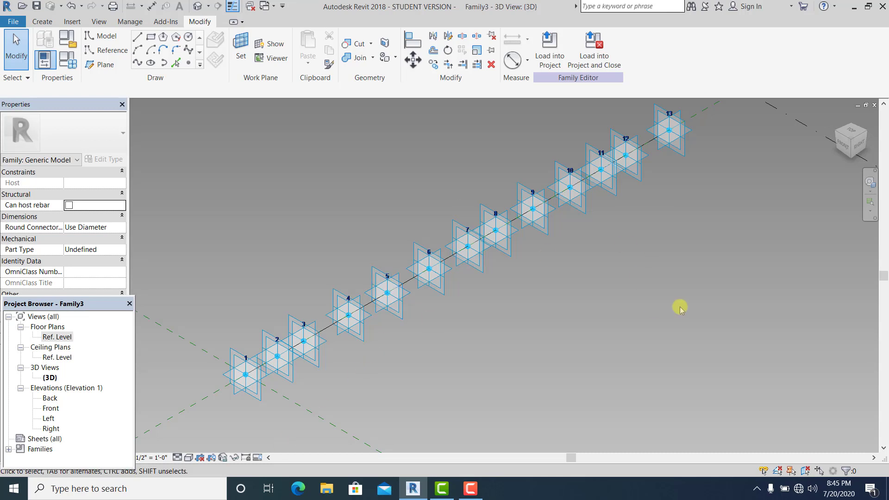
Close the new adaptive family's views without saving the changes
left_click(875, 105)
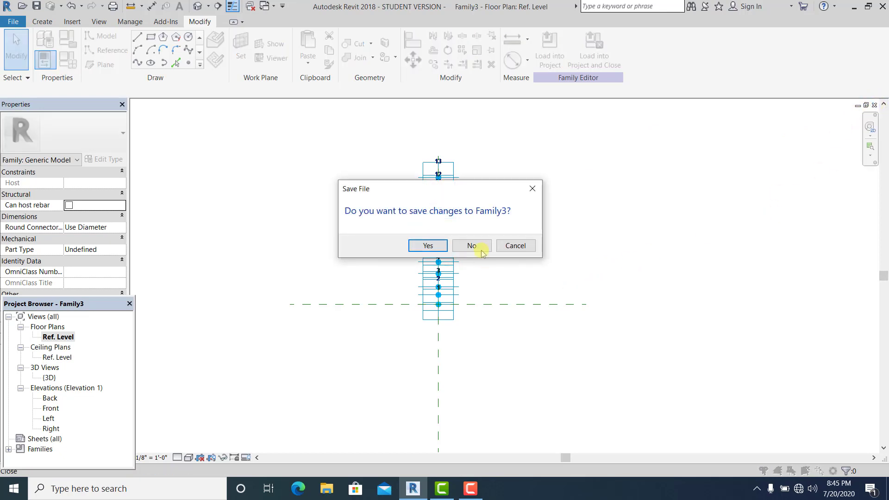
left_click(482, 250)
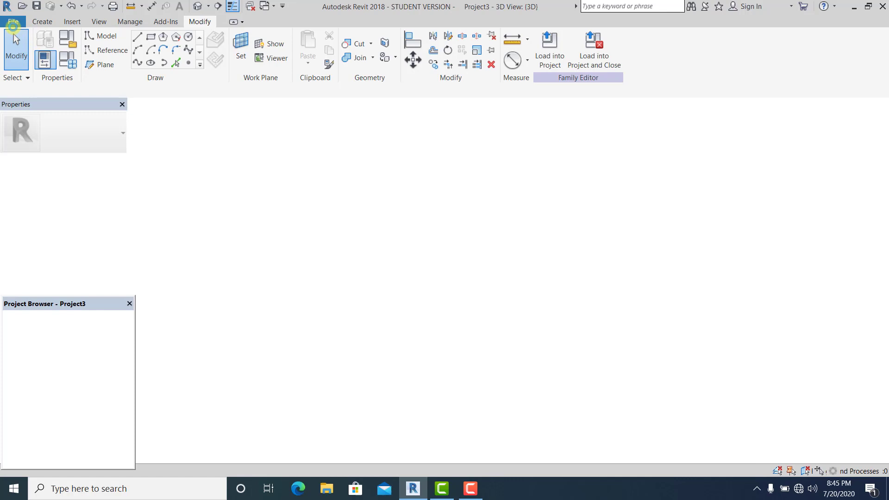
Open the prepared adaptive family file 1 from the Desktop
left_click(13, 21)
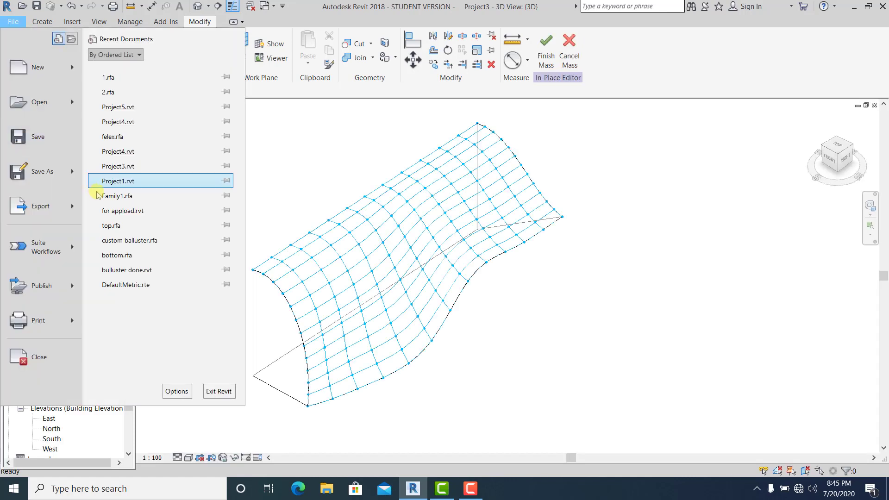
mouse_move(39, 67)
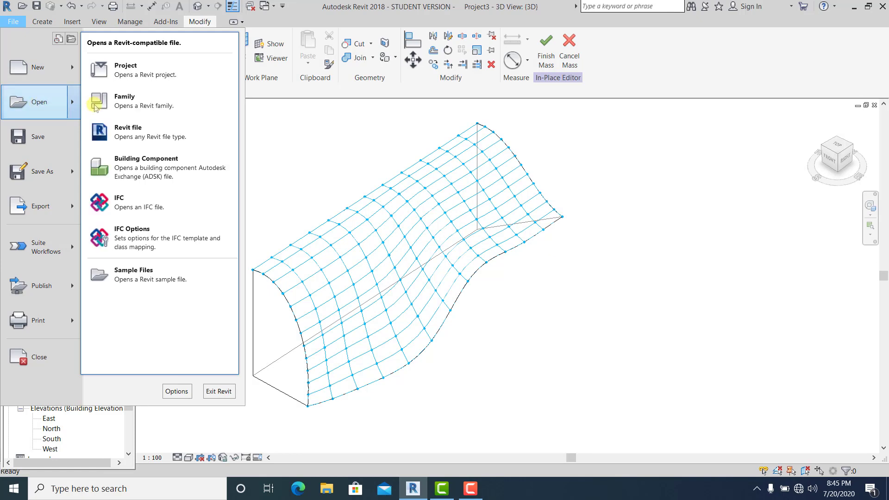
left_click(542, 292)
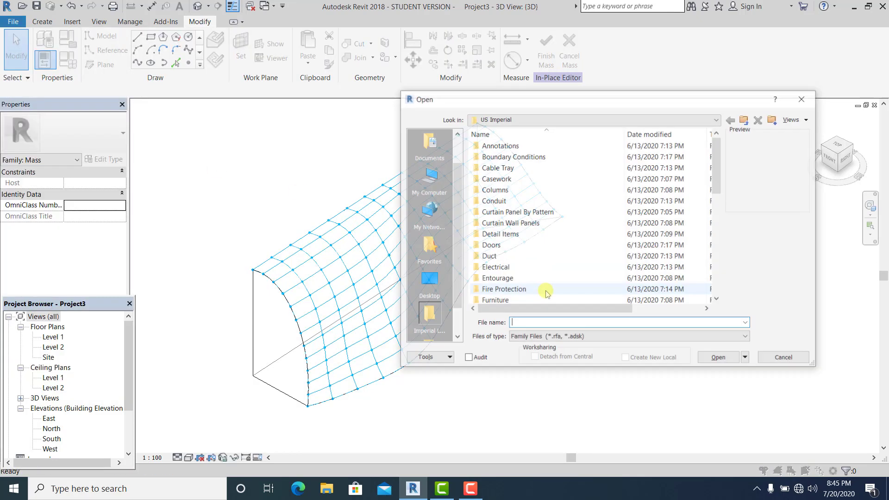
left_click(427, 287)
scroll(716, 187, "down", 1)
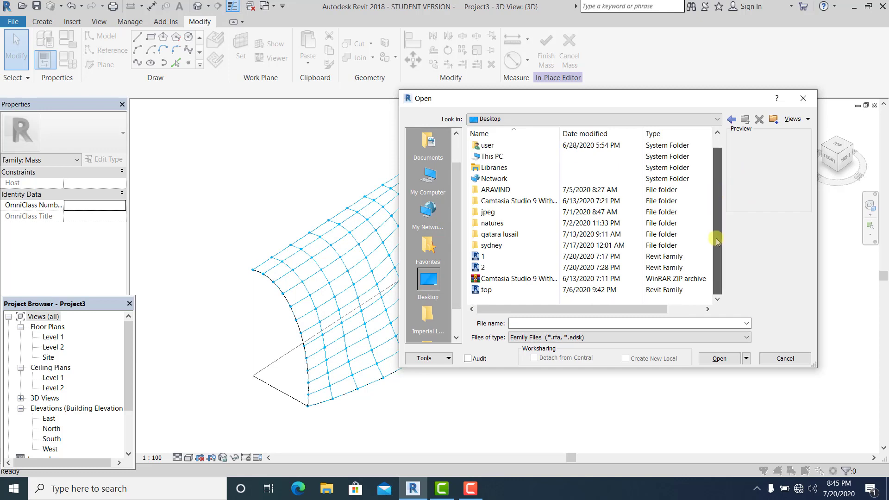
left_click(478, 259)
left_click(716, 359)
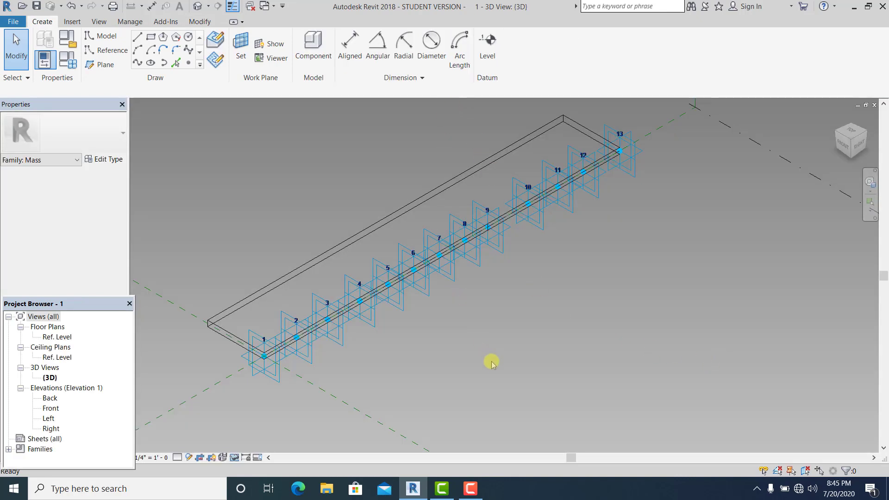
Load family 1 into Project3 and show the mass in its 3D view
scroll(305, 373, "up", 2)
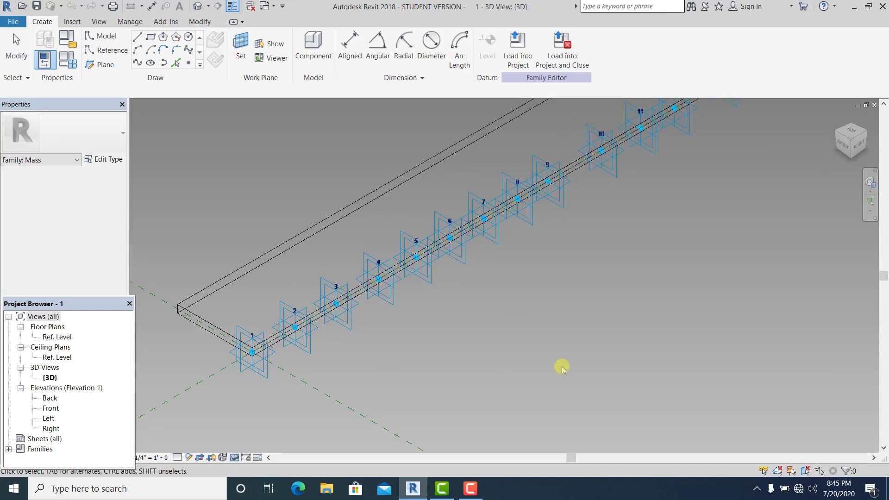
scroll(402, 315, "down", 3)
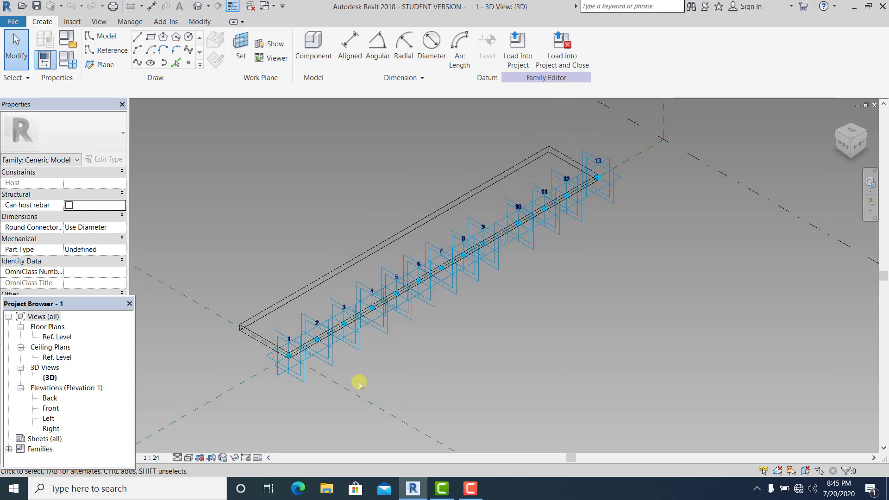
left_click(518, 49)
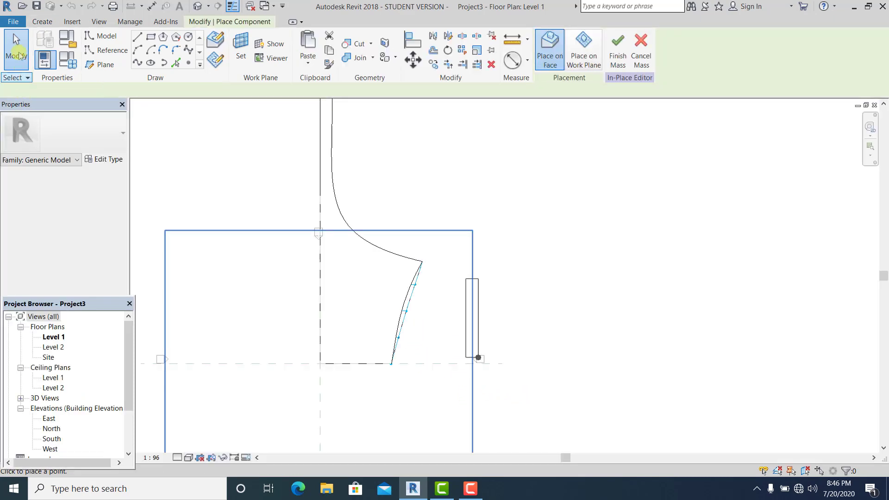
left_click(206, 9)
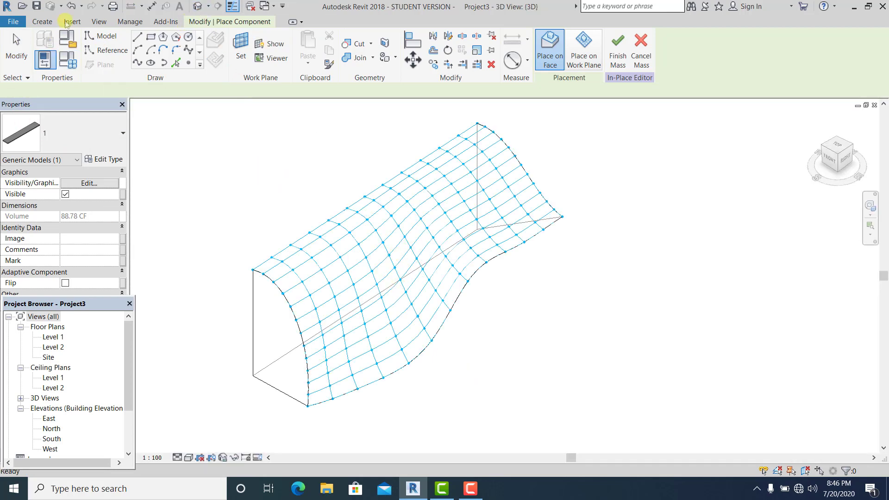
Place component 1 through the 13 nodes of the second grid line on the divided surface, from the lower edge upward
left_click(43, 21)
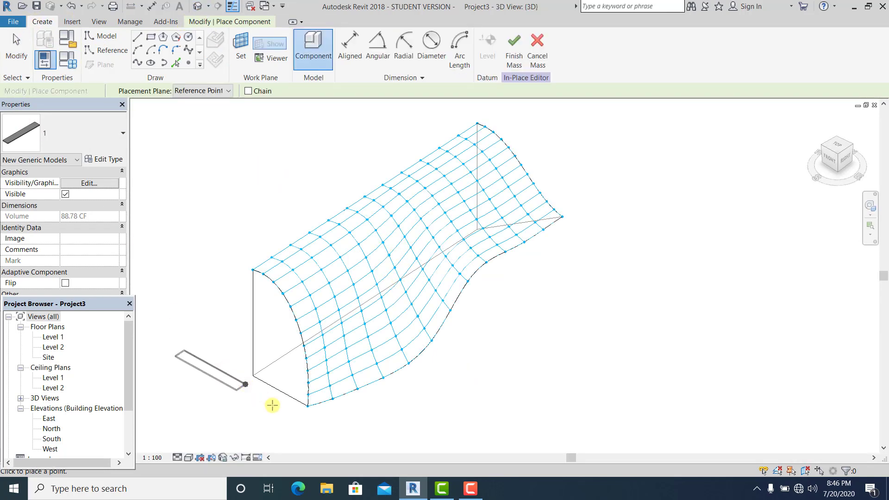
scroll(309, 406, "up", 1)
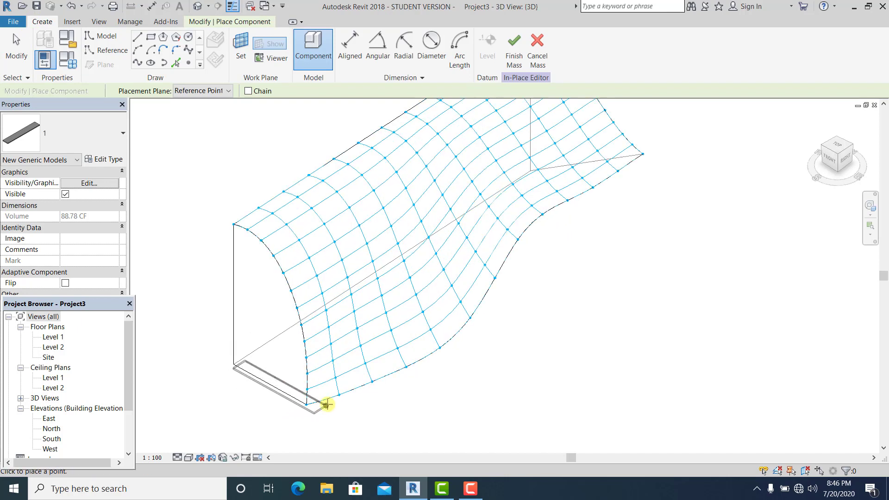
left_click(340, 395)
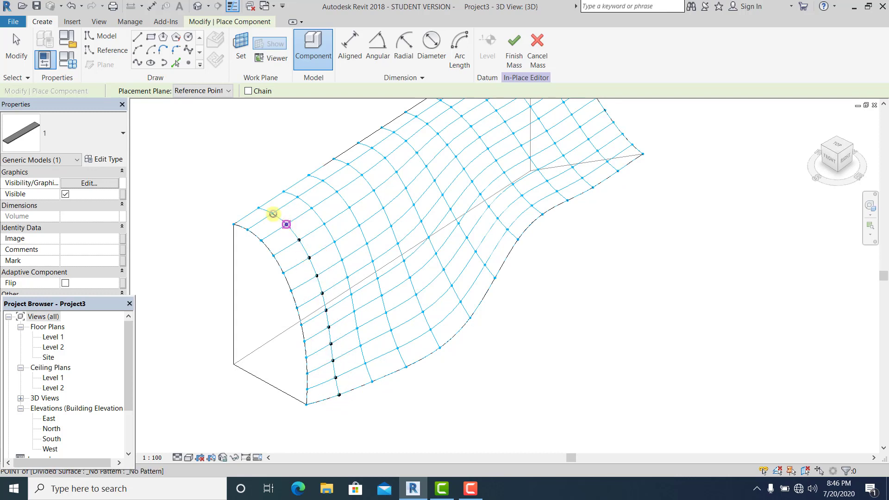
left_click(273, 214)
key("Escape")
key("Escape")
scroll(238, 234, "down", 2)
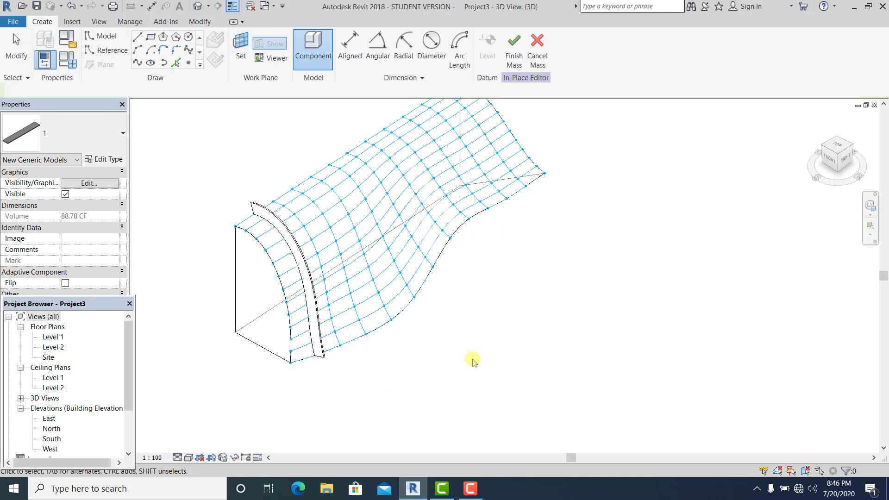
key("Escape")
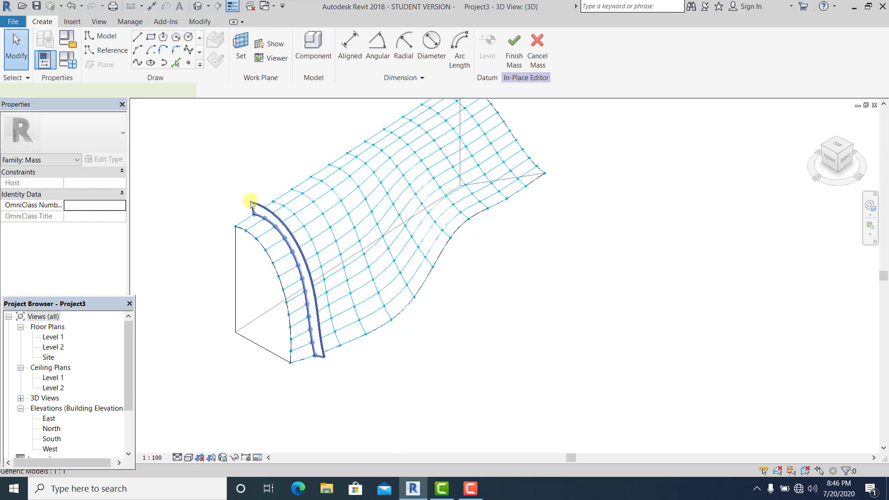
Repeat the placed adaptive rib across all the grid lines of the divided surface
left_click(250, 204)
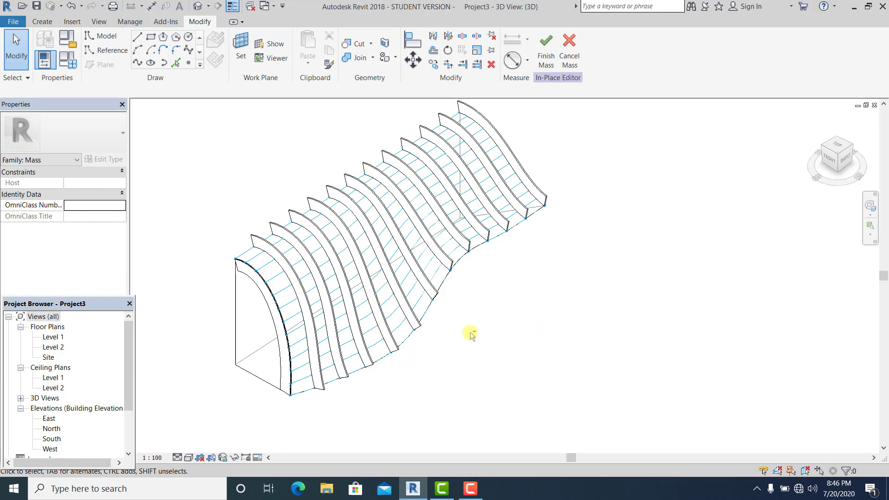
middle_click_drag(471, 274, 429, 287, "shift")
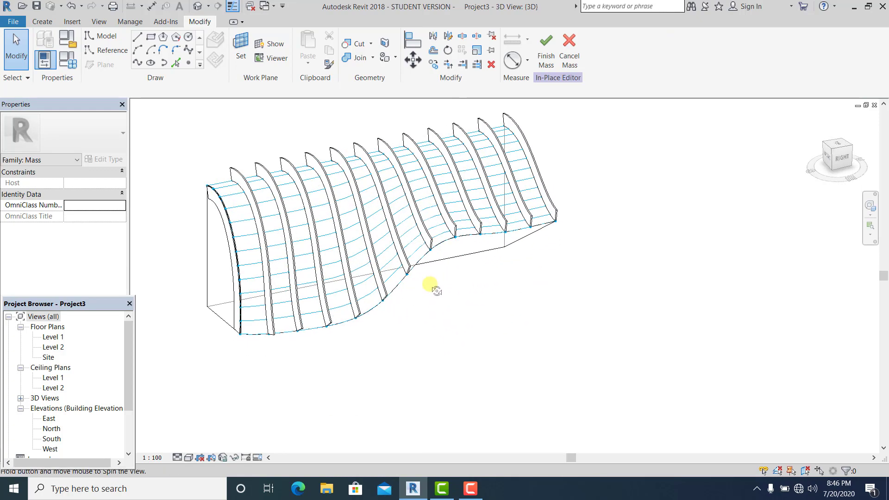
scroll(352, 359, "up", 1)
middle_click_drag(382, 384, 381, 450, "shift")
middle_click_drag(409, 418, 427, 403, "shift")
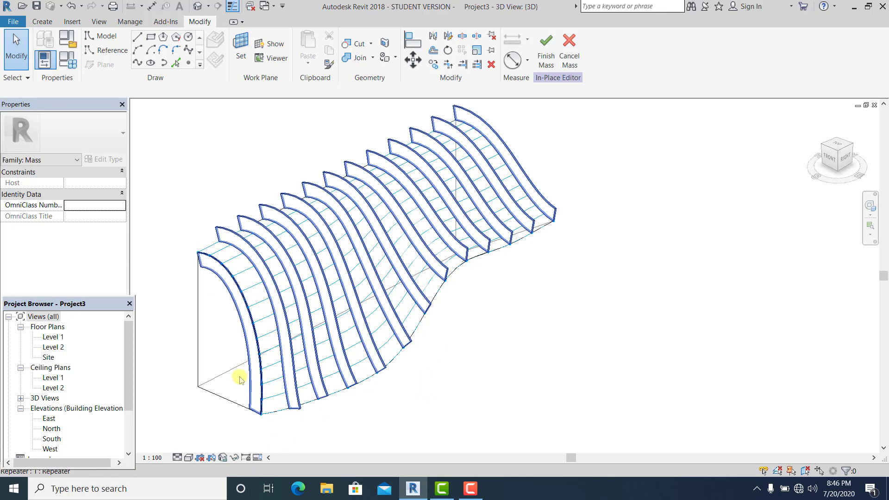
Examine the repeated ribs and the divided surface, cycling through the elements around the front rib
key("Tab")
key("Tab")
key("Tab")
key("Tab")
key("Tab")
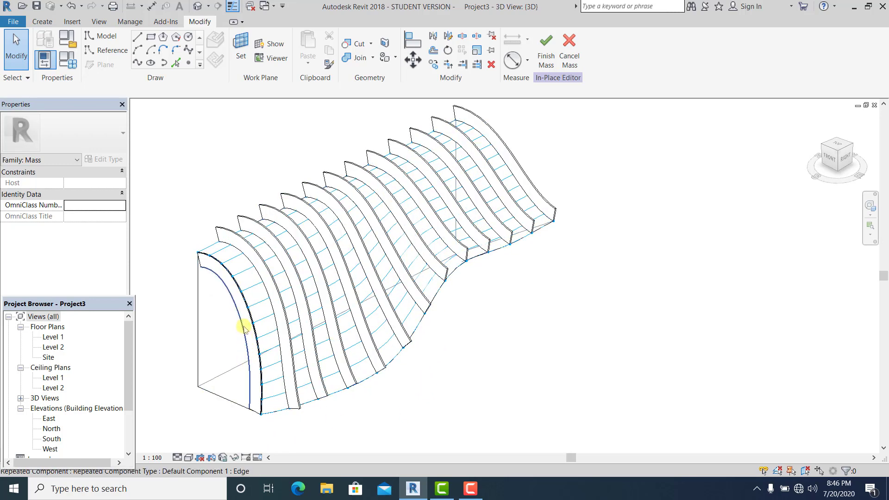
middle_click_drag(420, 379, 388, 362)
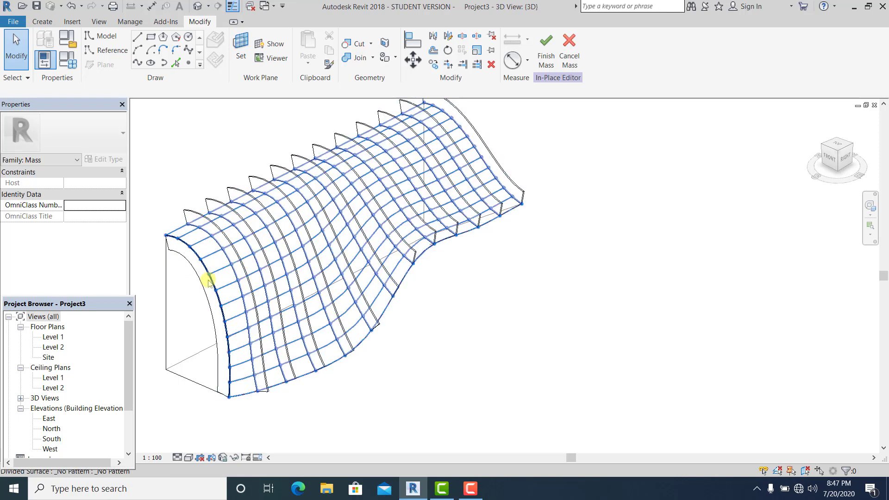
middle_click_drag(455, 369, 414, 373)
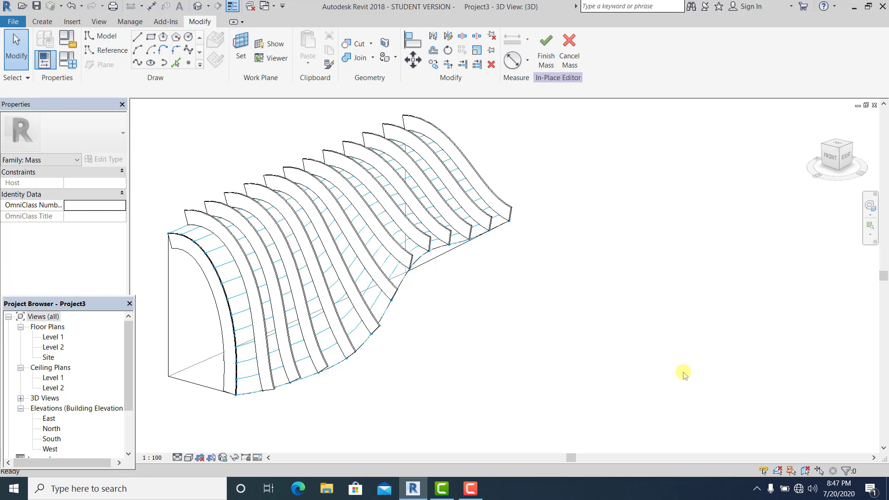
Switch back to family 1, load it into the project and close it
key("ctrl+Tab")
key("ctrl+Tab")
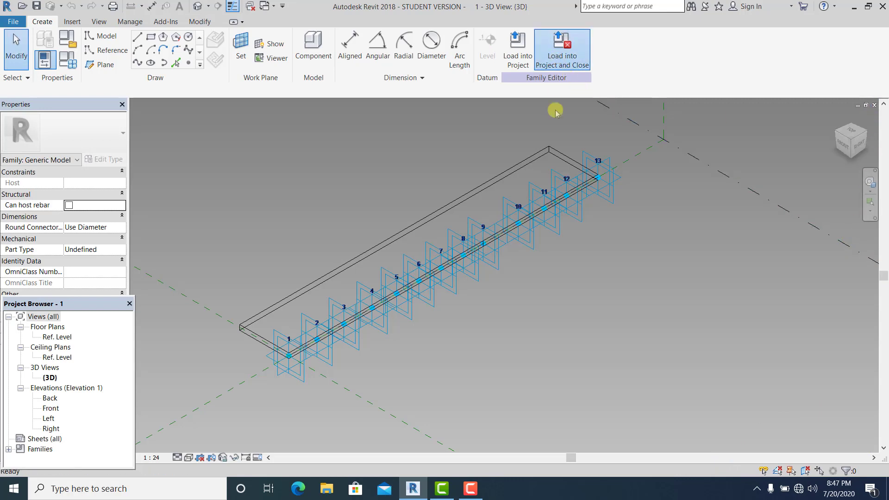
left_click(562, 51)
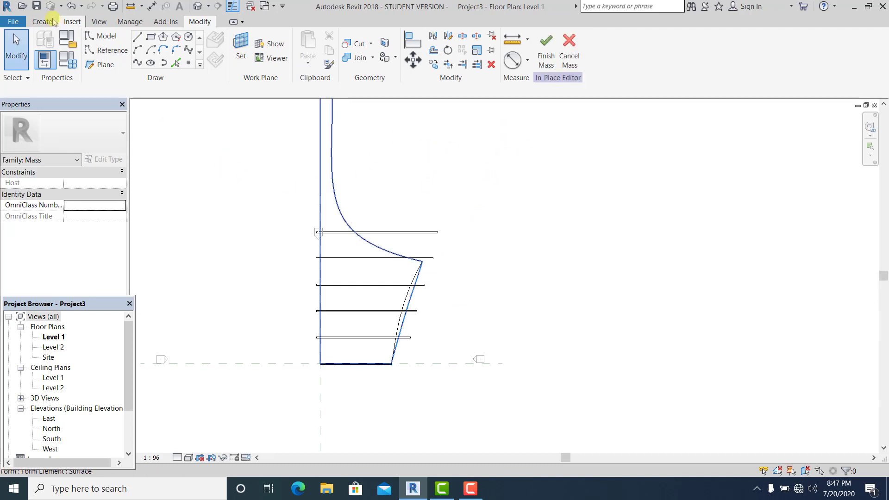
Open the prepared adaptive family file 2 from the Desktop
left_click(14, 22)
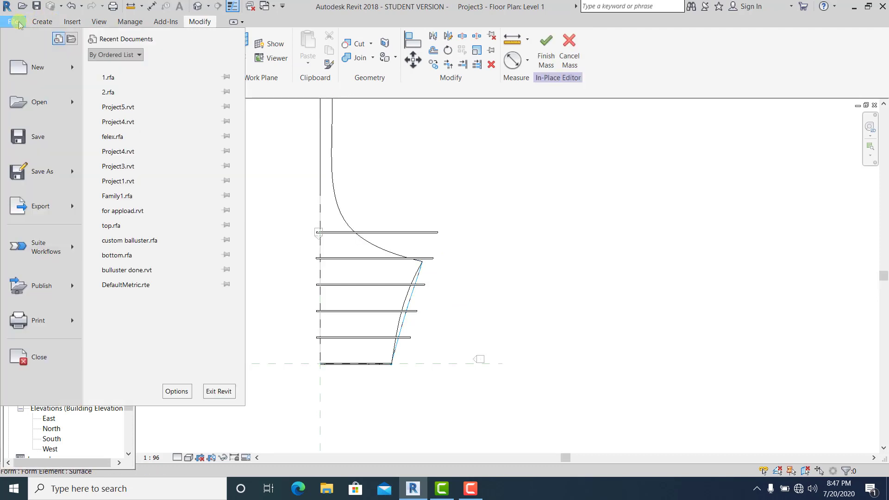
mouse_move(35, 105)
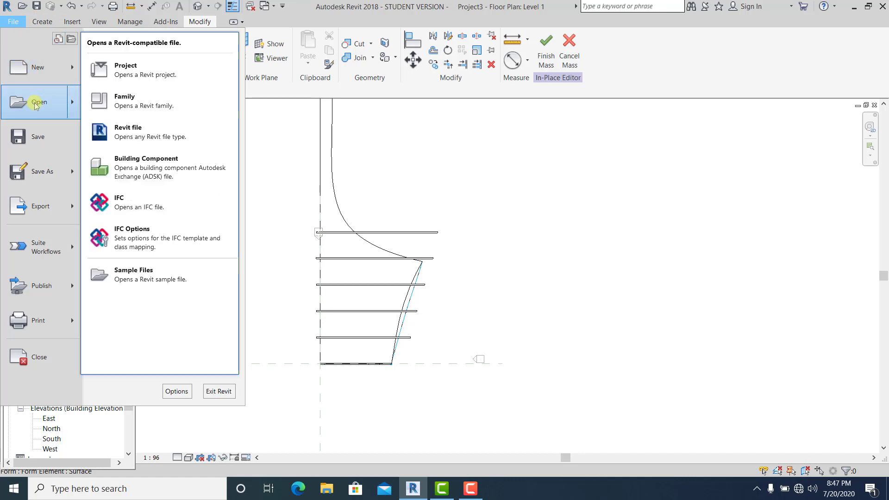
left_click(124, 106)
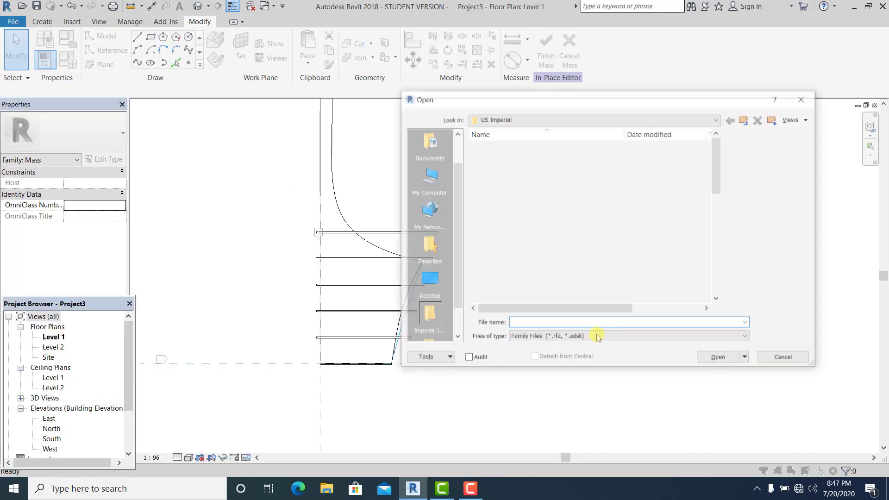
left_click(428, 280)
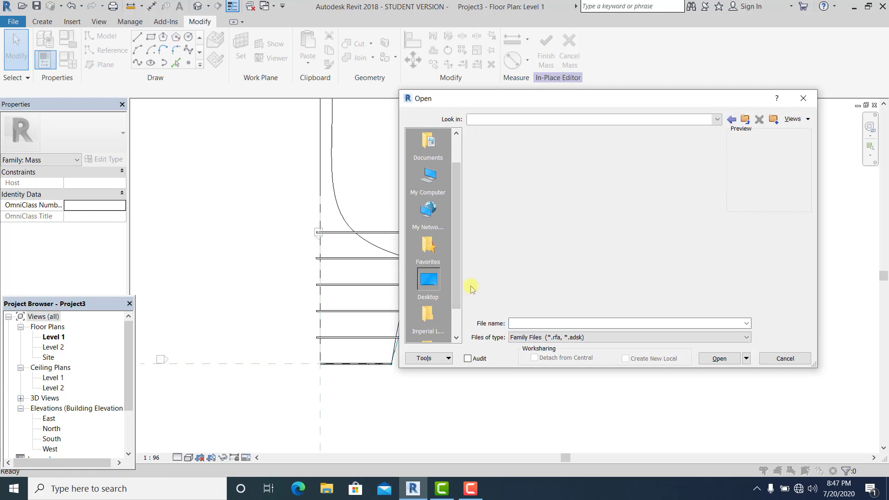
scroll(720, 187, "down", 1)
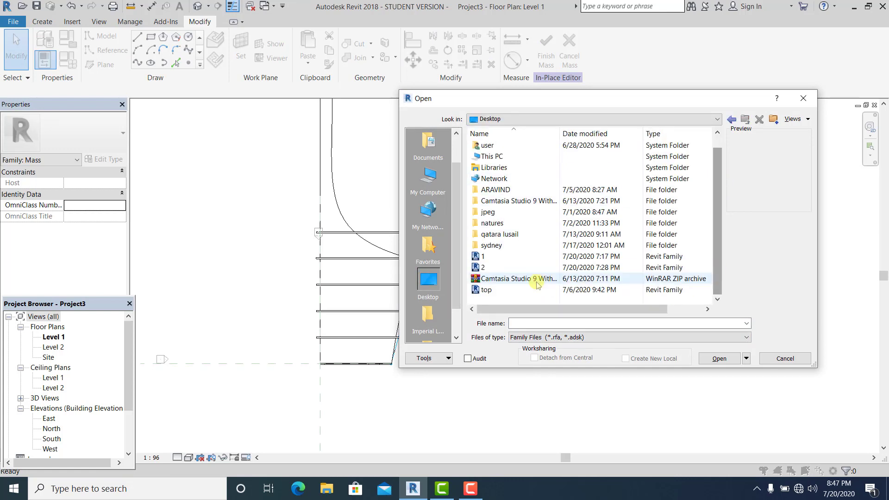
left_click(507, 267)
left_click(718, 359)
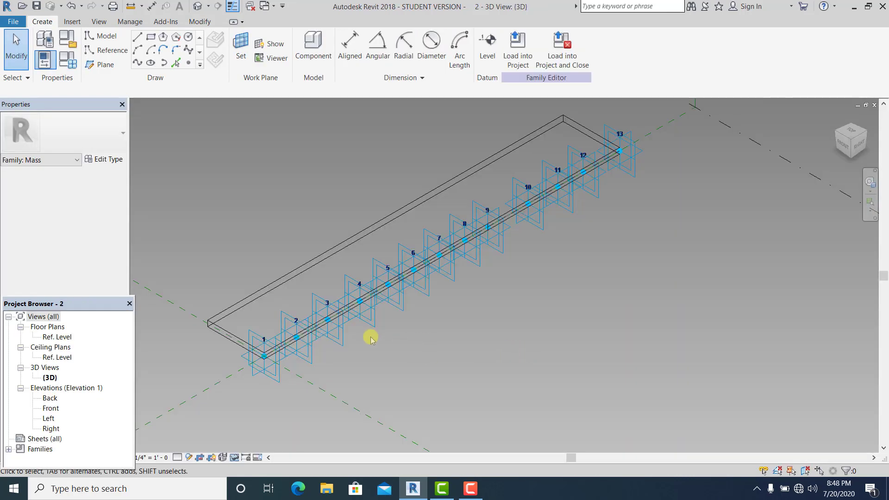
Delete the long flat form that follows the 13 adaptive points in family 2
left_click(258, 293)
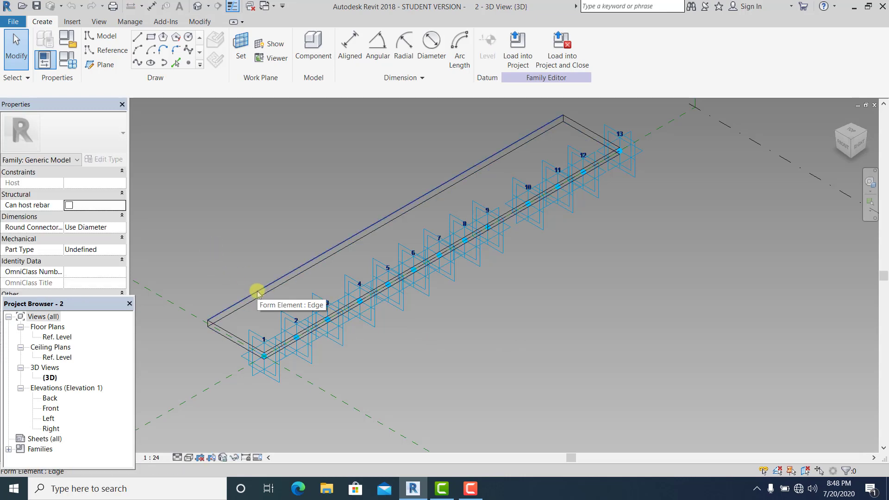
key("e")
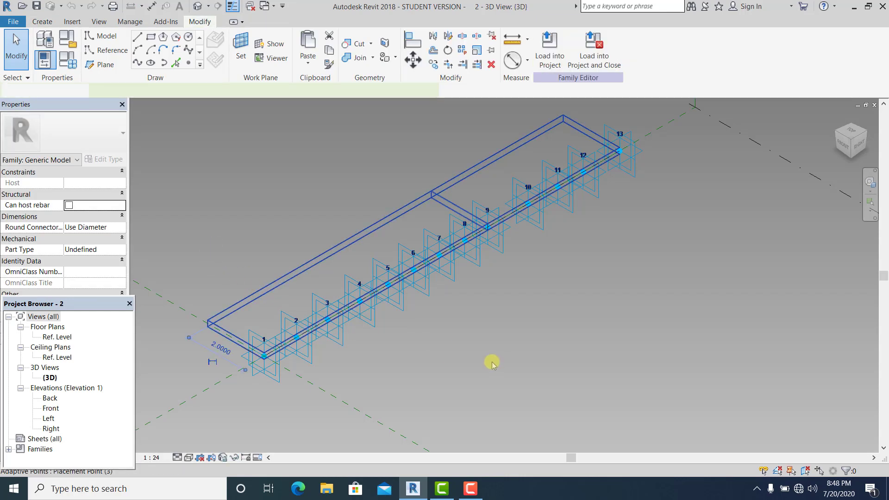
In the Back elevation, set a new work plane by picking a plane at the adaptive points
double_click(50, 398)
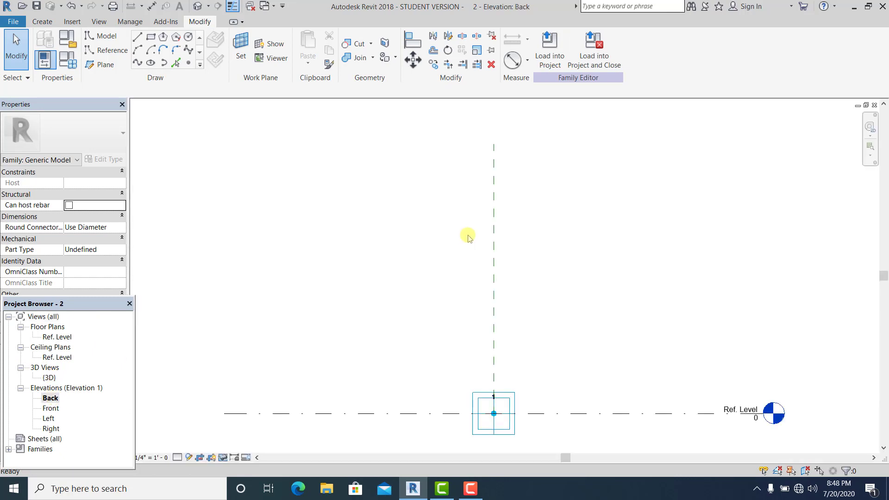
middle_click_drag(466, 229, 455, 210)
scroll(476, 375, "up", 2)
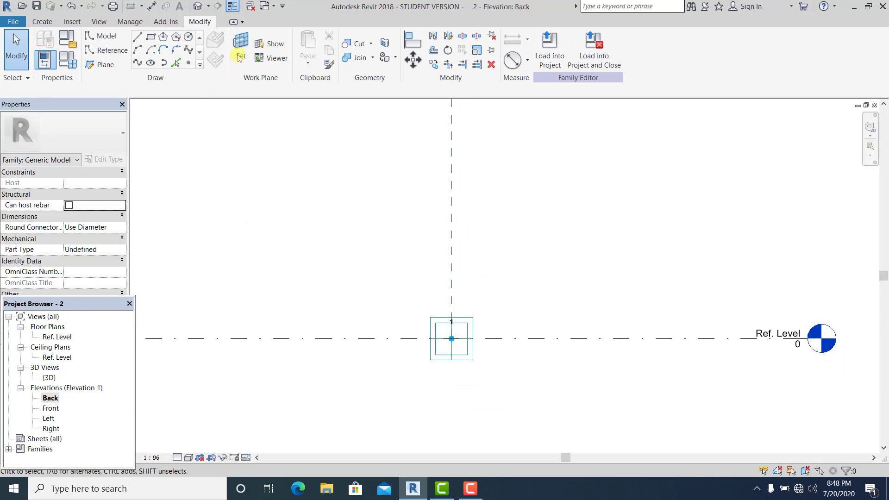
left_click(246, 66)
left_click(241, 54)
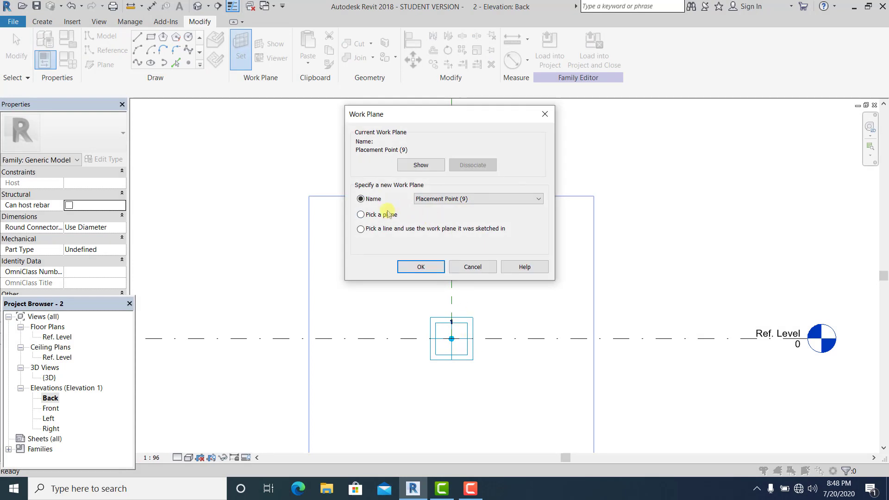
left_click(420, 267)
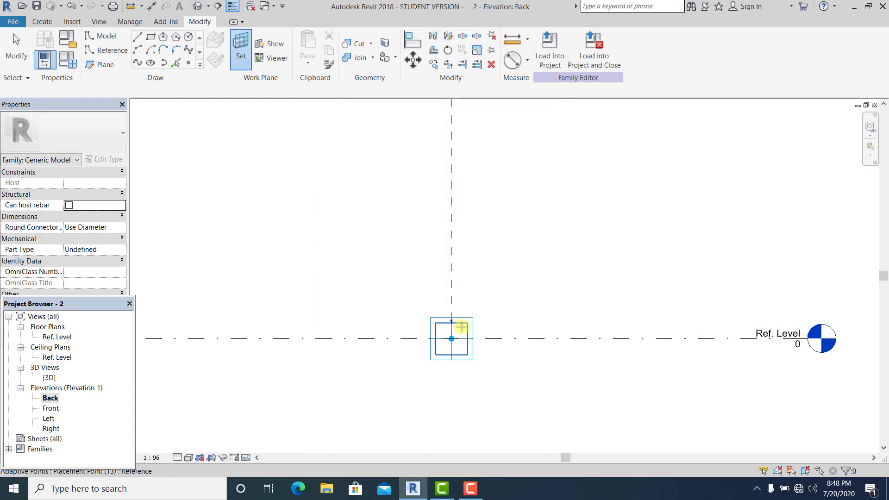
left_click(478, 339)
middle_click_drag(478, 337, 407, 278)
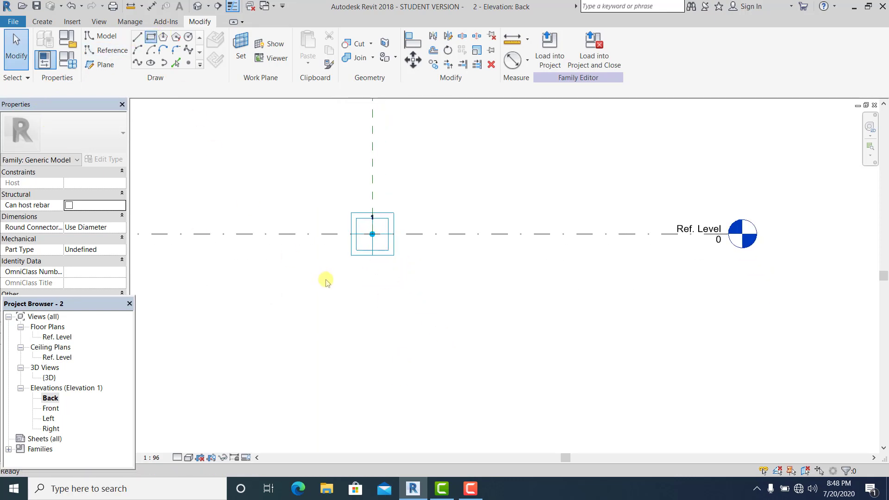
Sketch a rectangle 0.5 wide and 2.0 high below the adaptive point, and set its left edge 0.2 from the point
key("l")
key("i")
left_click(372, 234)
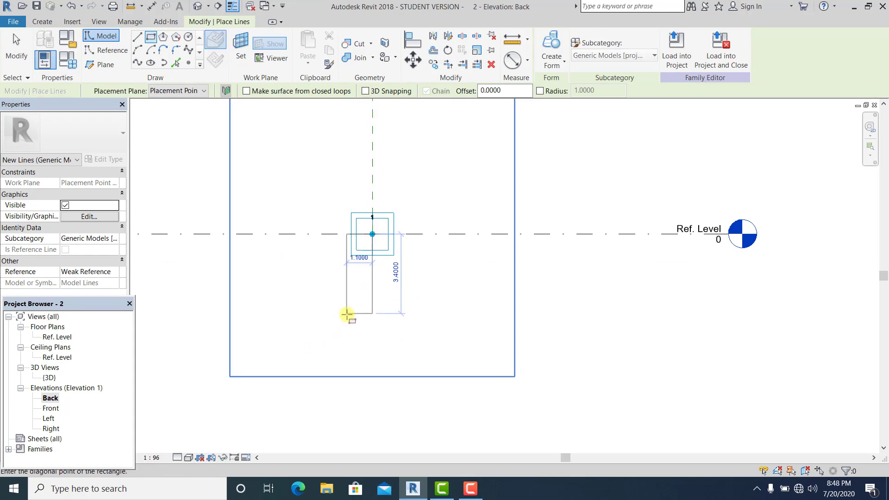
scroll(347, 314, "up", 3)
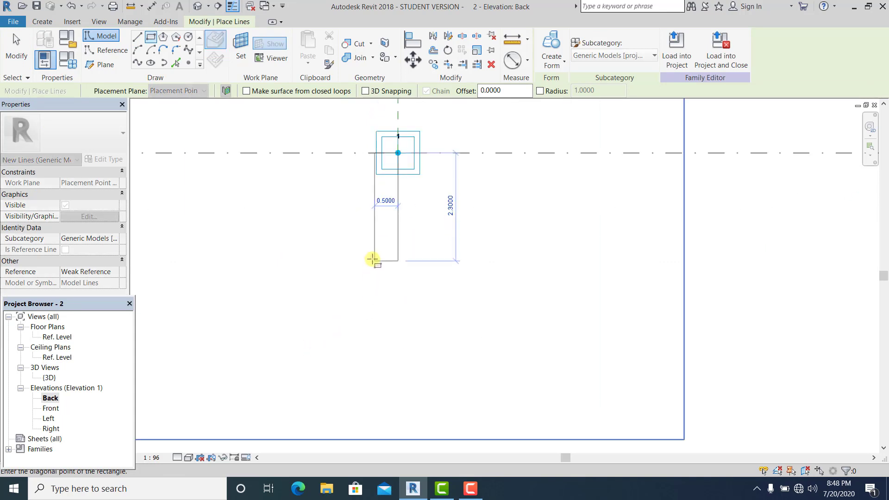
left_click(374, 247)
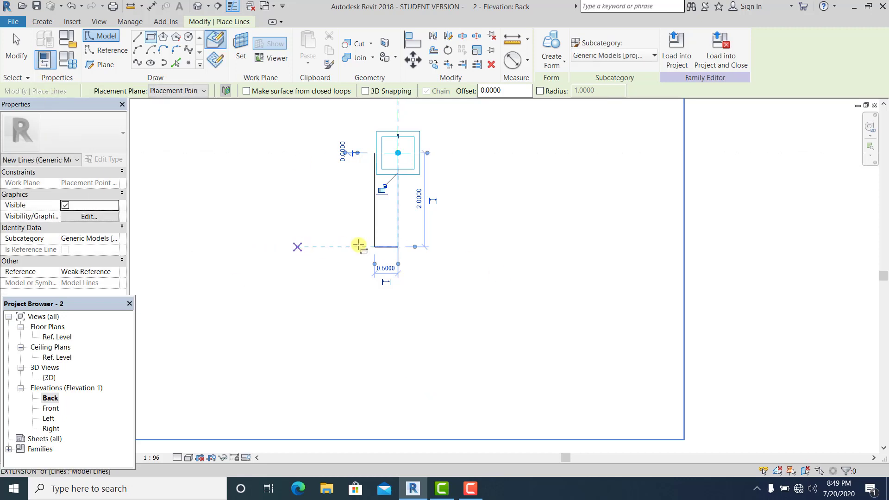
left_click(386, 268)
key("Return")
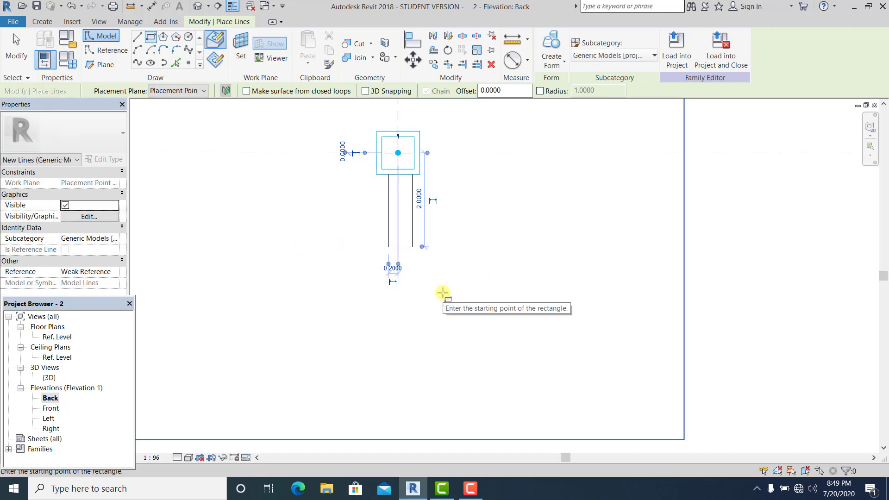
Move the whole rectangle sideways by 0.3 so that its upper right corner sits on the adaptive point
left_click(442, 293)
key("Escape")
key("Escape")
scroll(295, 274, "up", 2)
key("Tab")
left_click(449, 175)
middle_click_drag(453, 140, 452, 183)
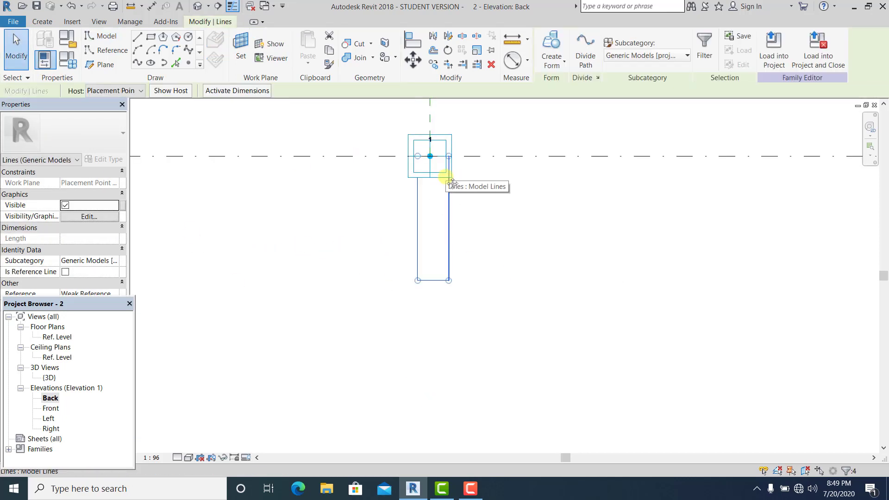
key("m")
key("v")
left_click(429, 156)
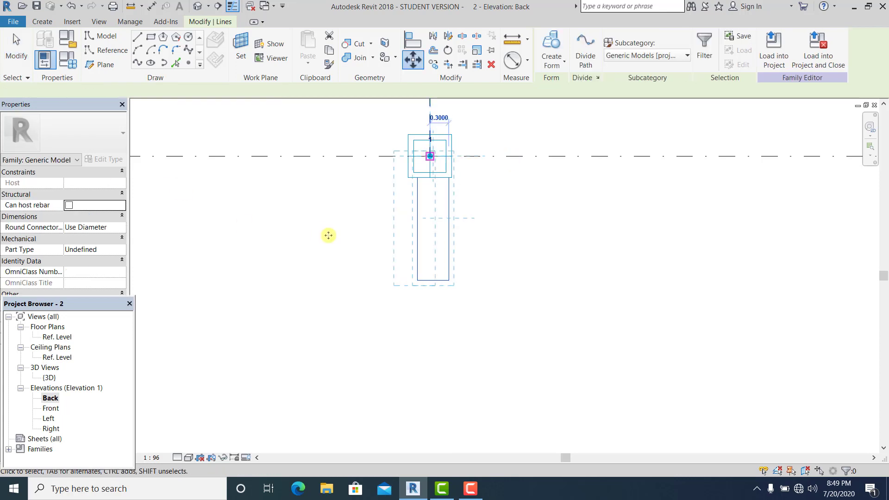
left_click(328, 234)
In the 3D view, create a solid form from the rectangle and the line through the adaptive points
left_click(198, 7)
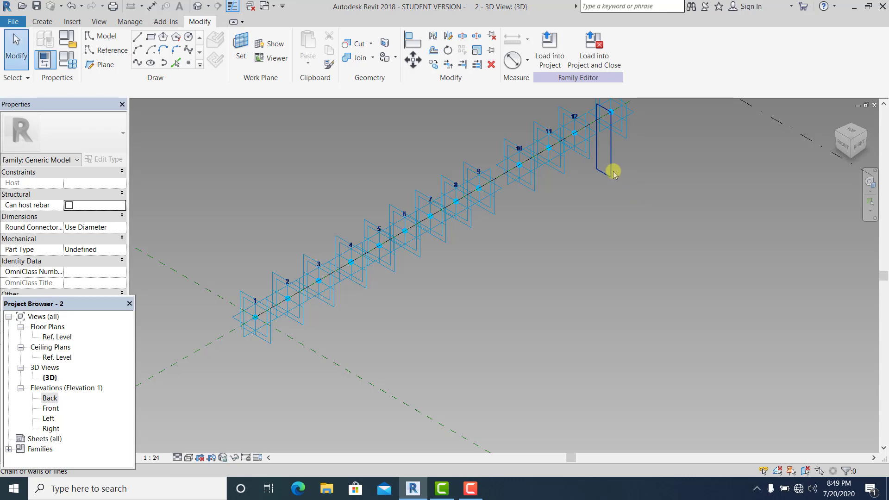
left_click(537, 155)
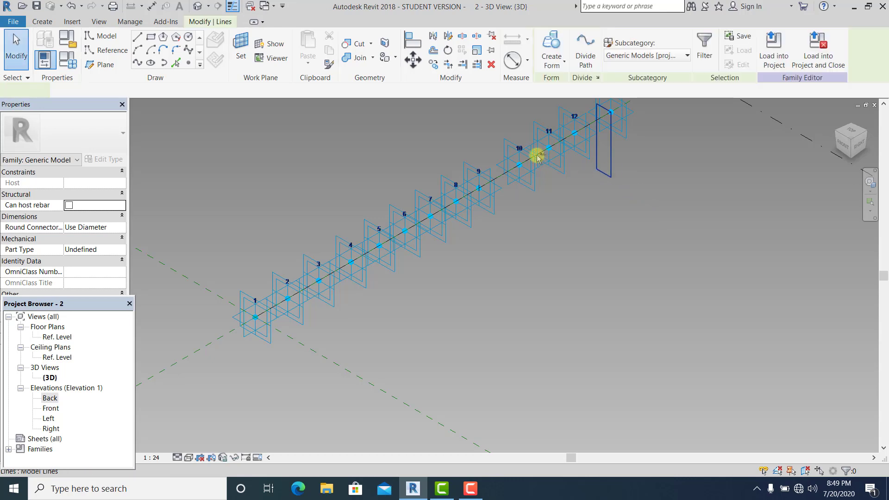
left_click(501, 174)
left_click(566, 67)
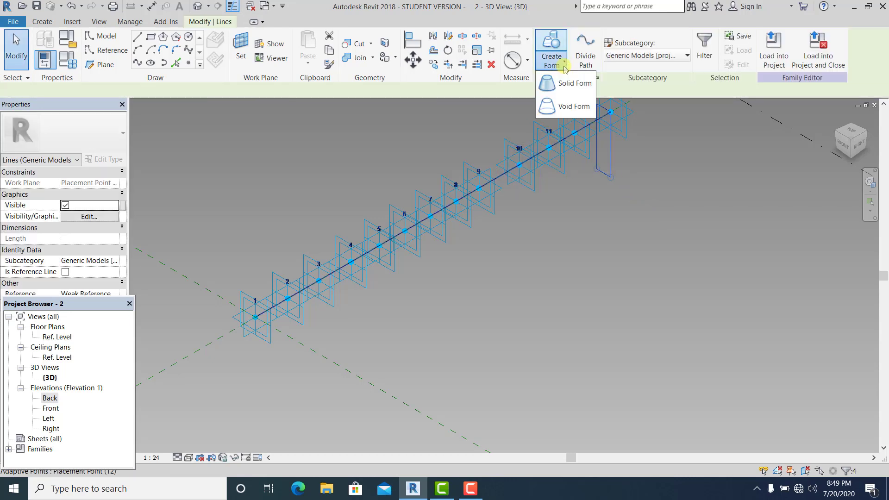
left_click(573, 83)
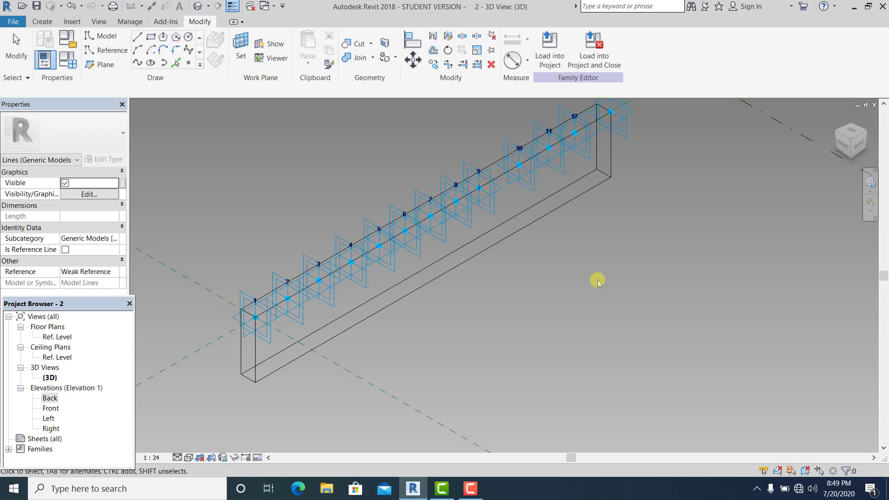
left_click(532, 259)
middle_click_drag(530, 258, 476, 300)
scroll(458, 272, "up", 1)
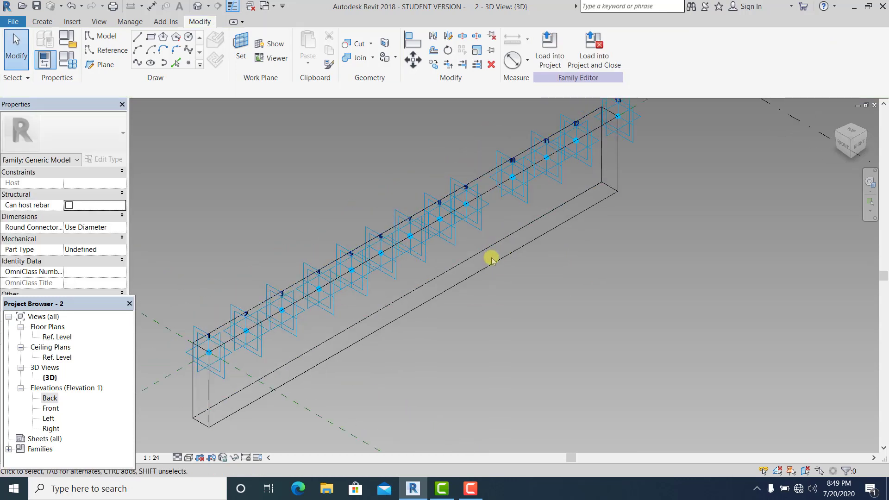
Associate the solid form's Visible property with the existing family parameter "on or of"
left_click(491, 265)
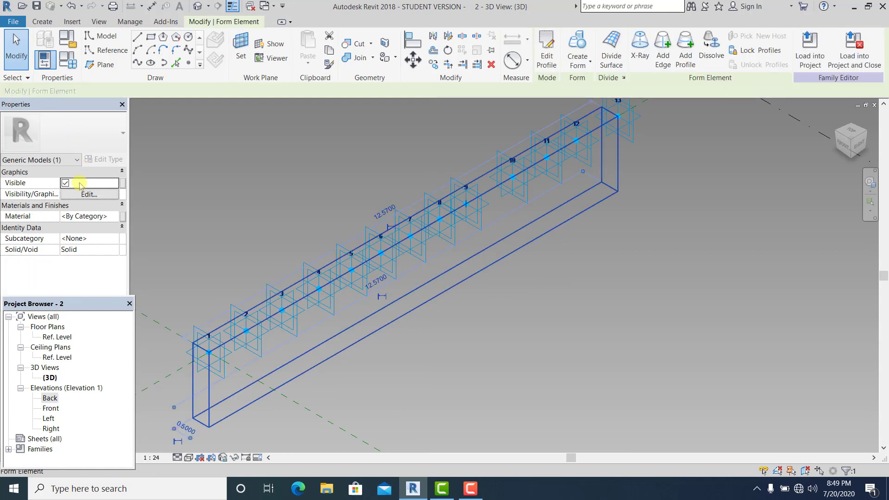
left_click(123, 186)
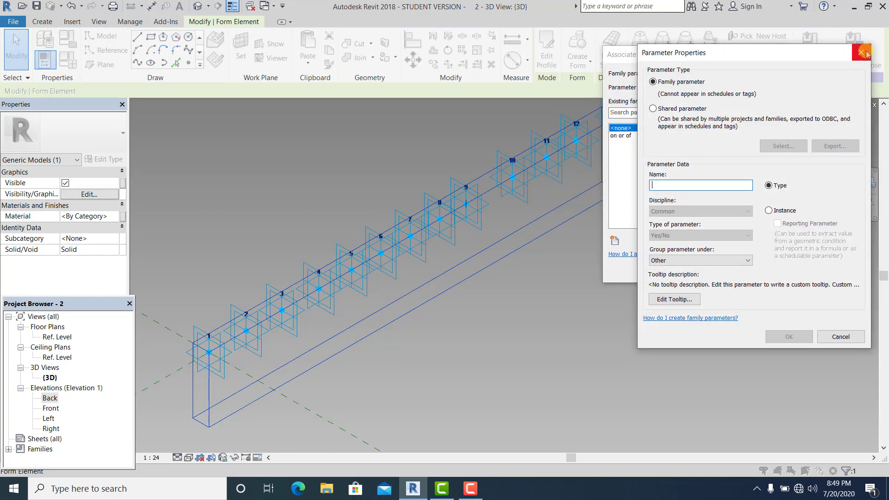
left_click(862, 52)
left_click(617, 136)
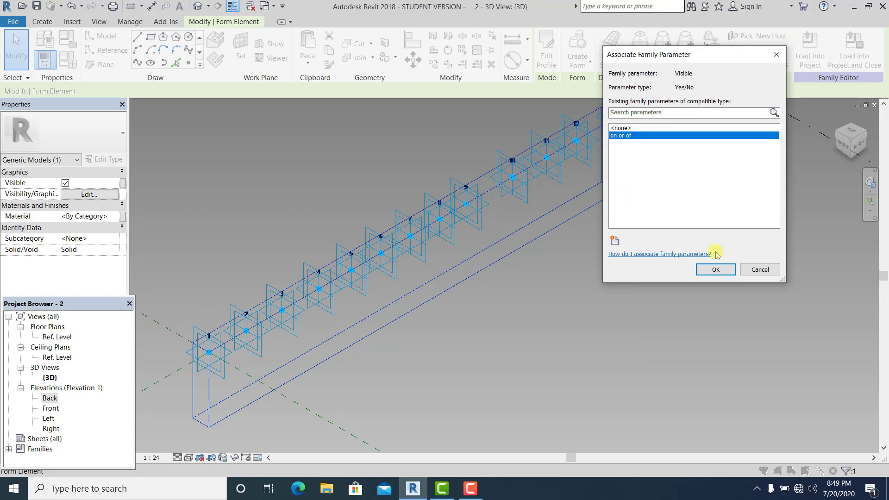
left_click(716, 270)
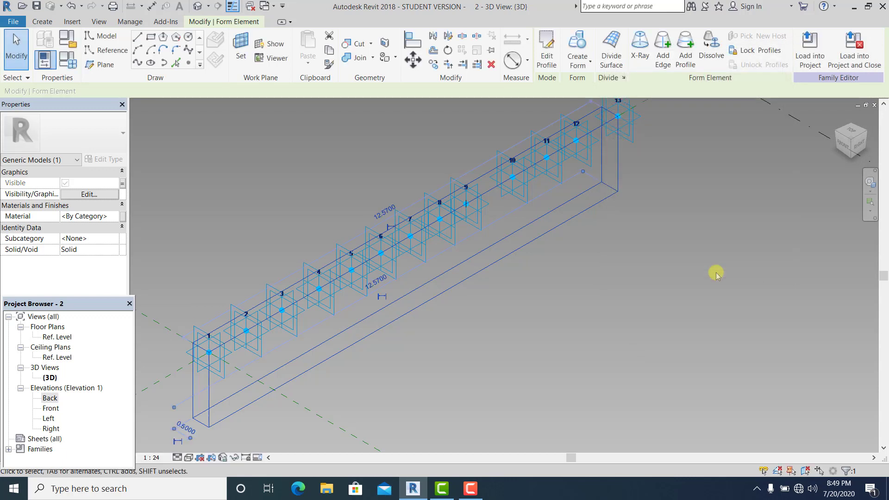
left_click(716, 273)
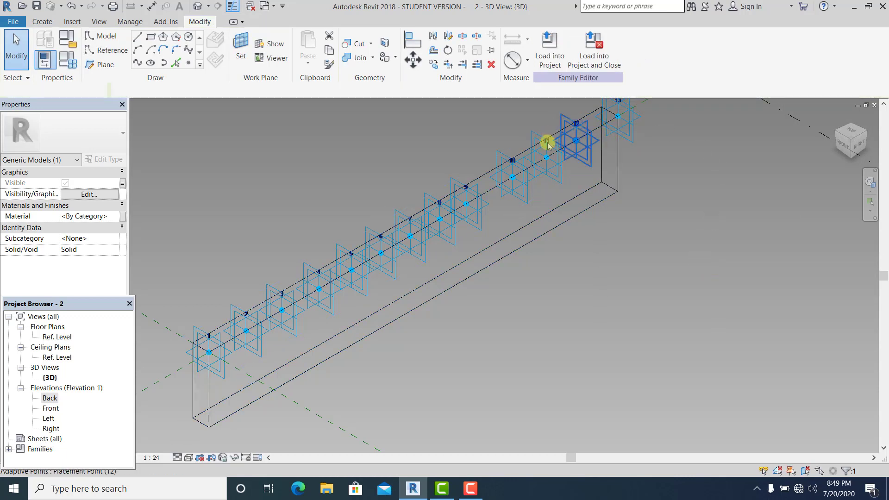
Change the reference line through the adaptive points into a model line and load family 2 into the project
left_click(492, 190)
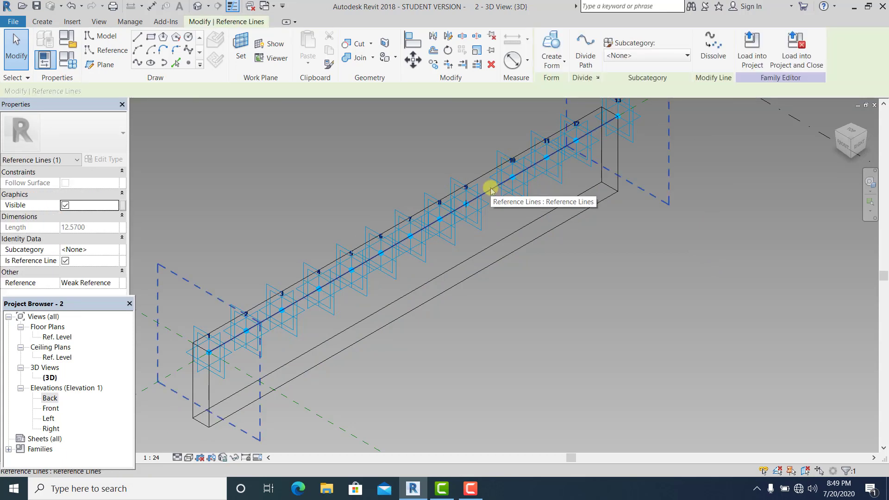
left_click(63, 261)
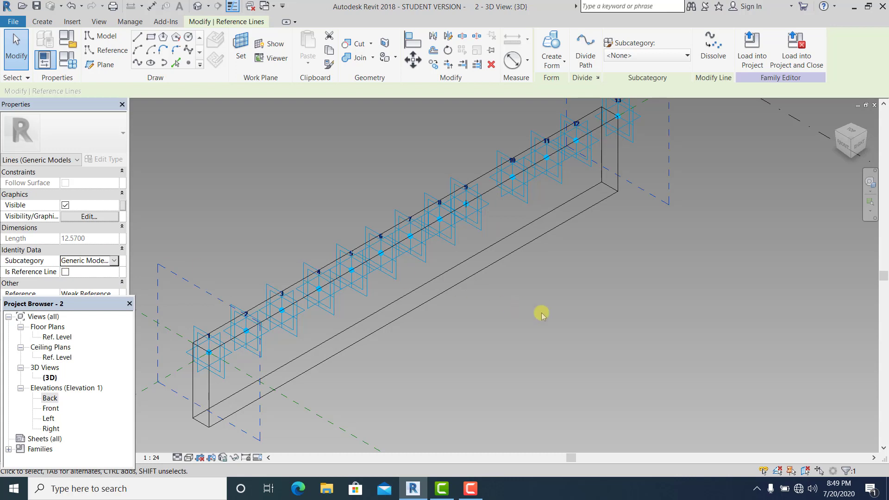
left_click(575, 243)
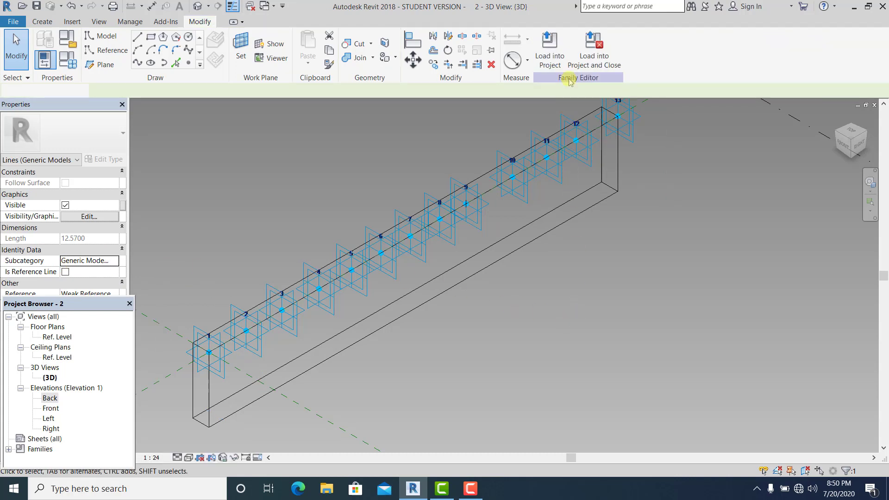
left_click(562, 55)
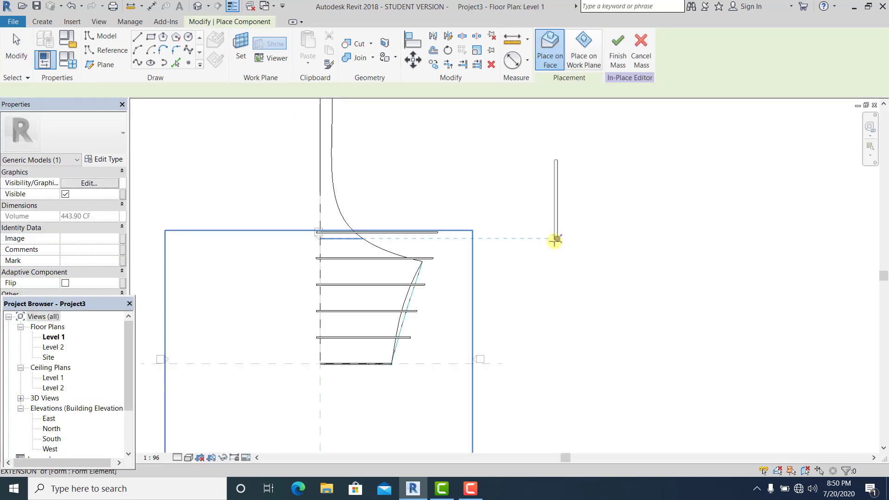
In the project's 3D view, leave component placement and temporarily hide the existing rib repeater
left_click(555, 240)
left_click(197, 8)
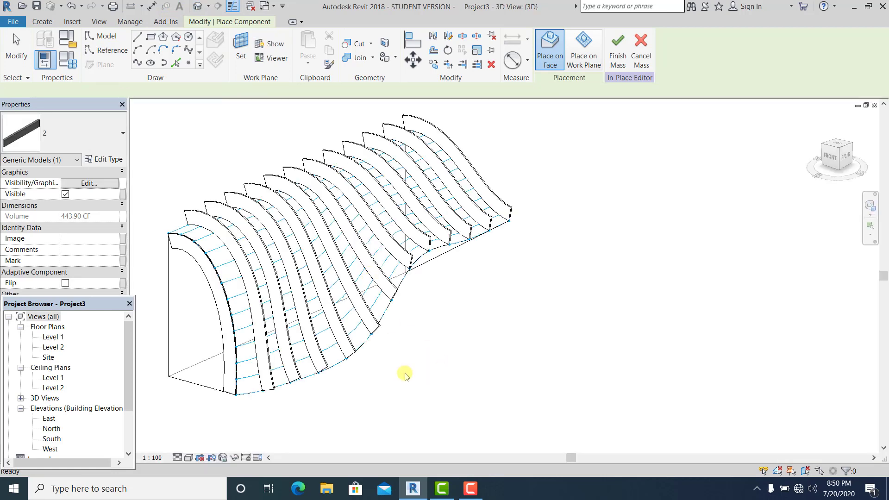
left_click(216, 201)
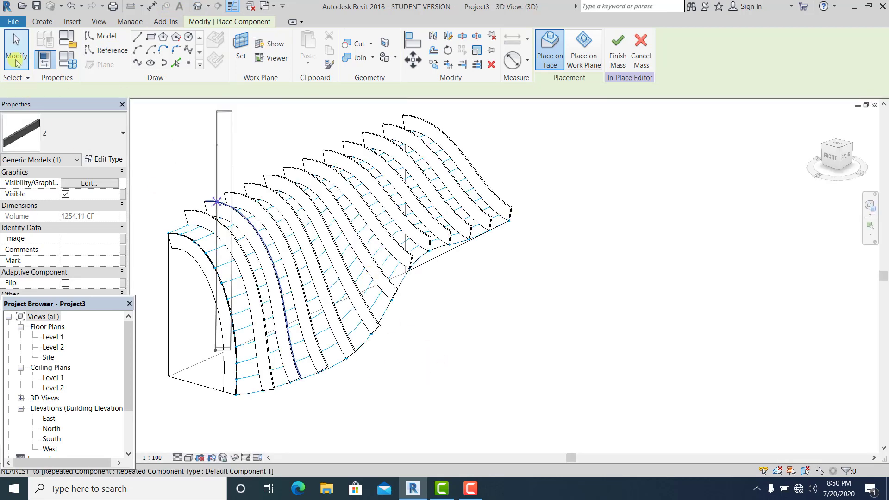
key("Escape")
key("Escape")
left_click(237, 198)
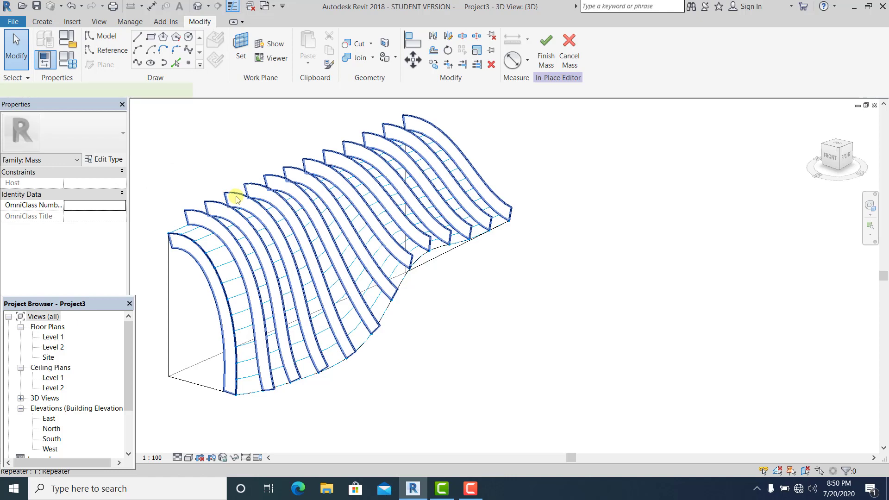
left_click(234, 457)
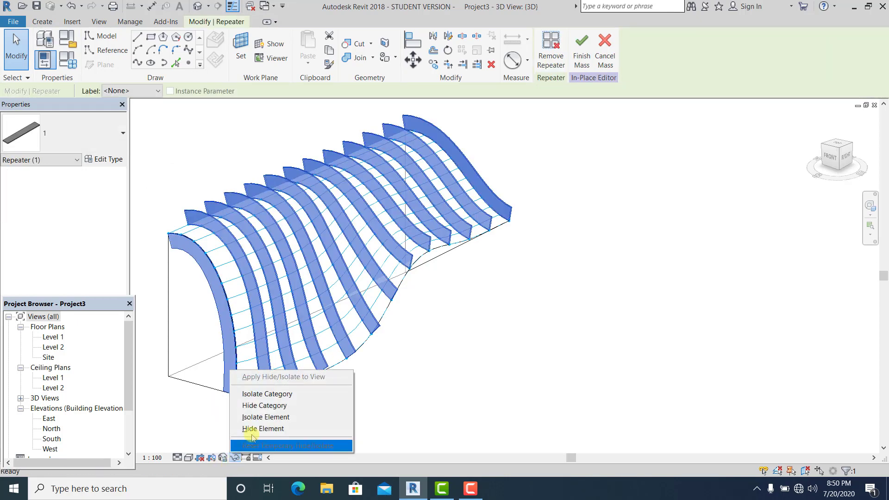
left_click(265, 427)
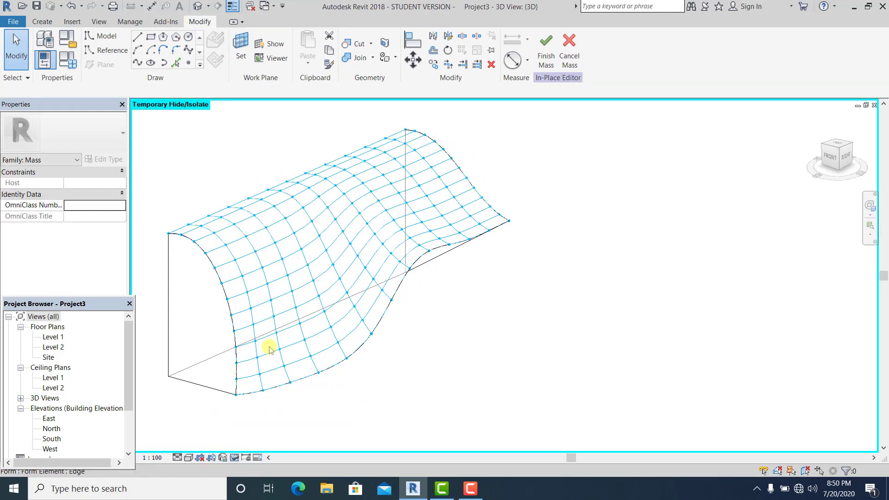
Place a family 2 component through the 13 nodes of the divided surface's second row up from its lower edge
left_click(481, 190)
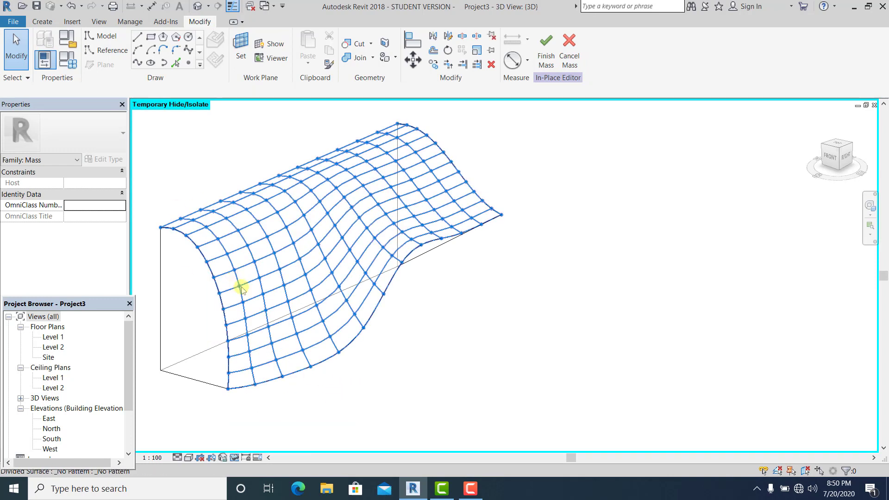
left_click(42, 23)
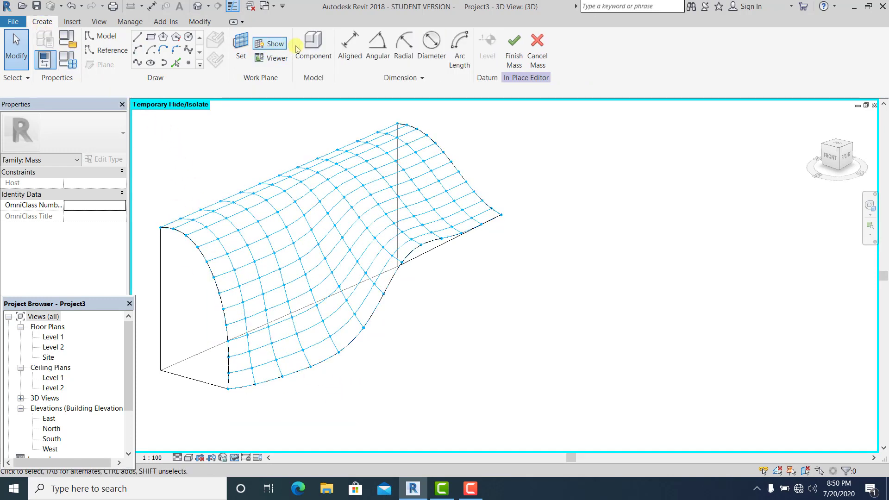
left_click(311, 46)
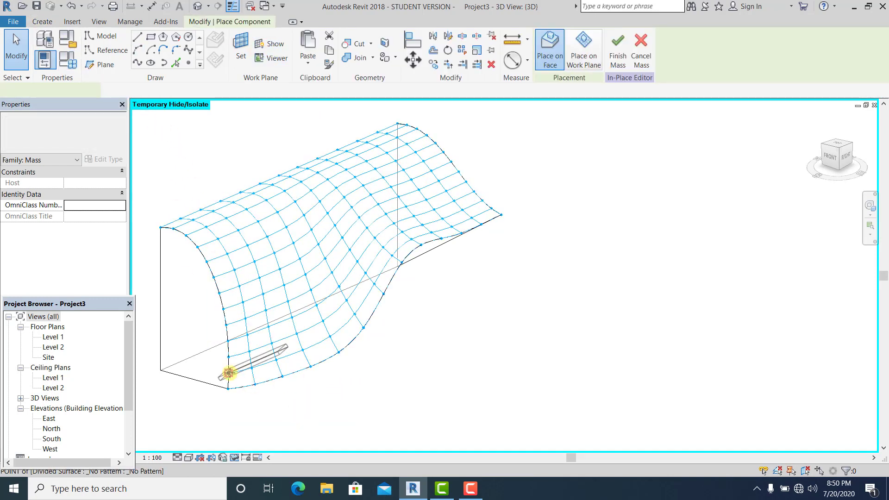
left_click(254, 365)
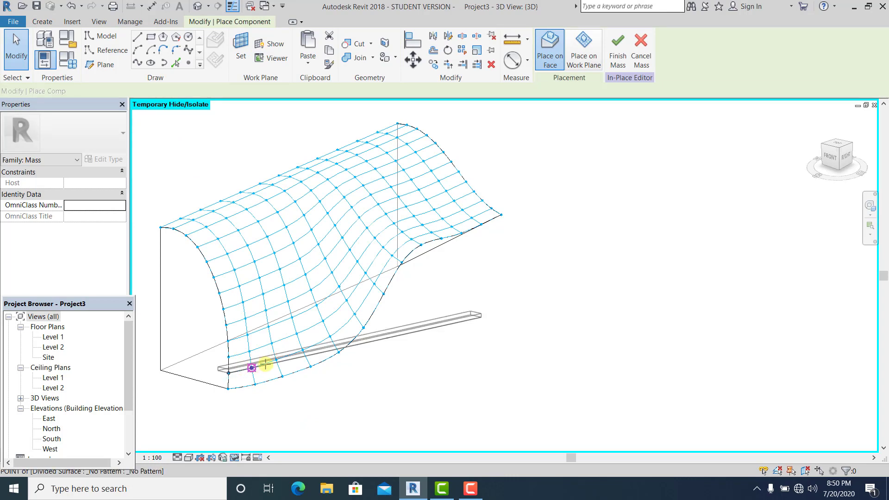
left_click(277, 363)
left_click(301, 352)
left_click(330, 336)
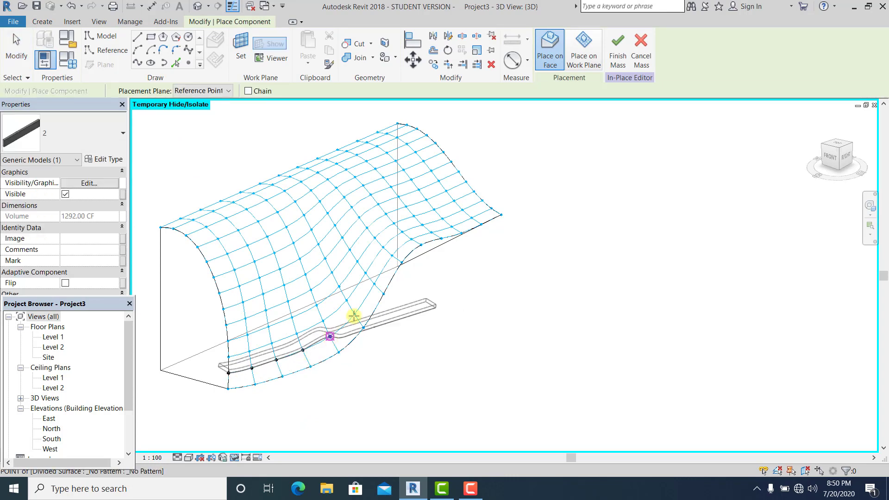
left_click(354, 315)
left_click(374, 284)
left_click(392, 255)
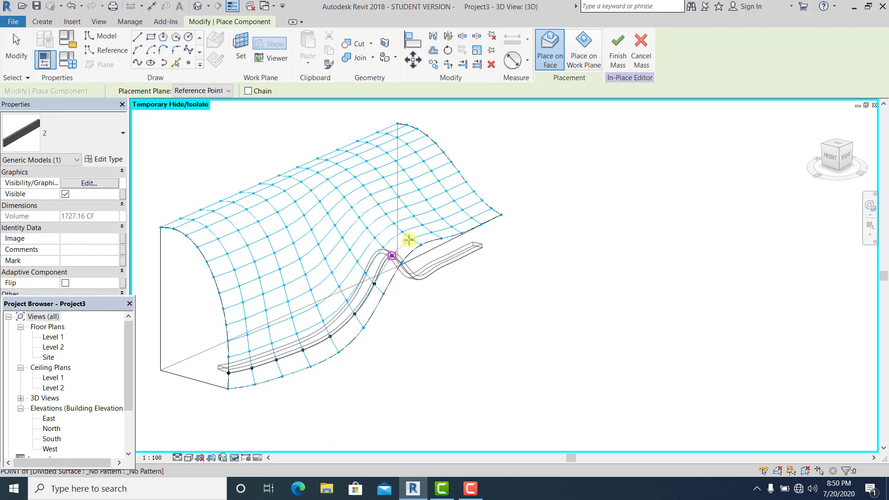
left_click(412, 239)
left_click(431, 231)
left_click(452, 227)
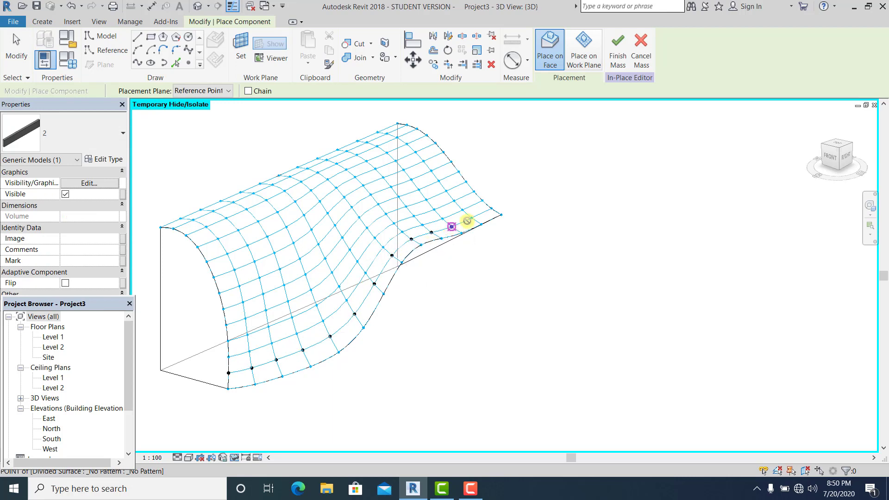
key("Escape")
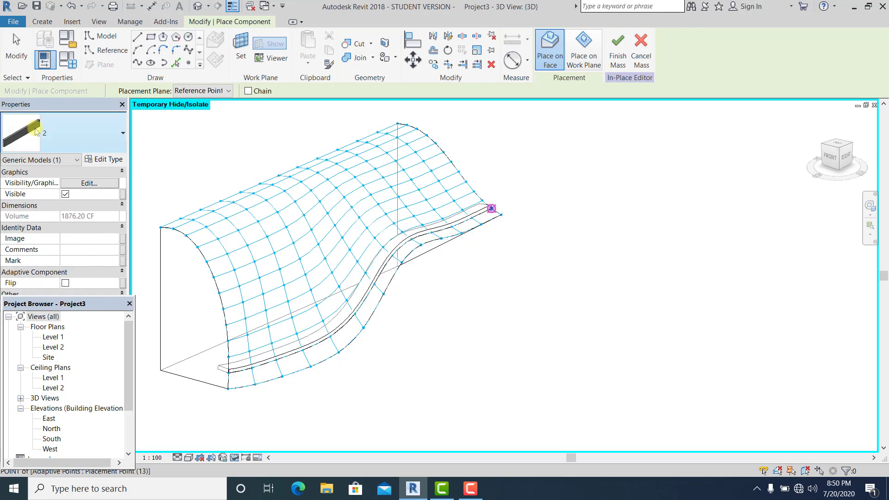
key("Escape")
Flip the family 2 component placed along the second row of the divided surface
scroll(496, 321, "down", 1)
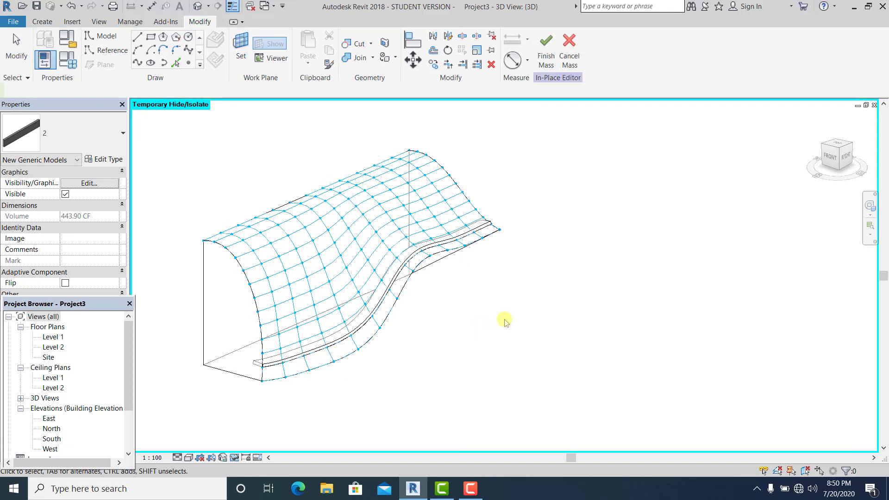
middle_click_drag(504, 321, 550, 286)
scroll(270, 336, "up", 3)
left_click(313, 323)
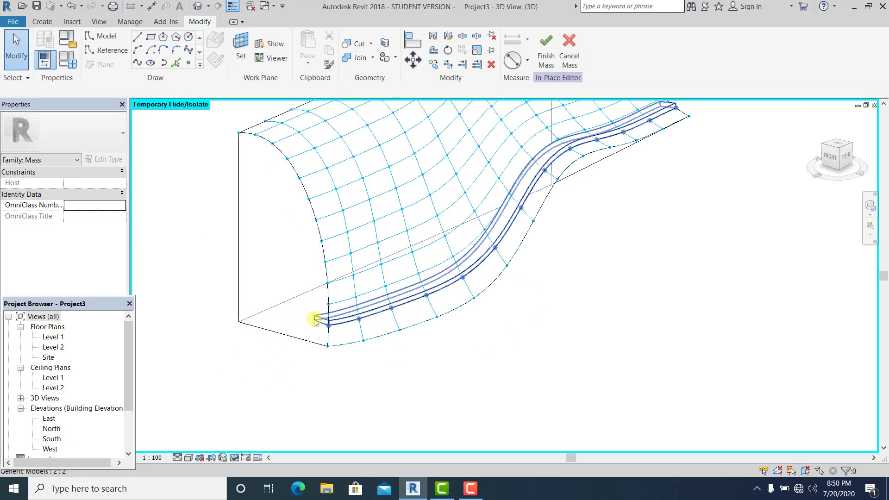
left_click(314, 320)
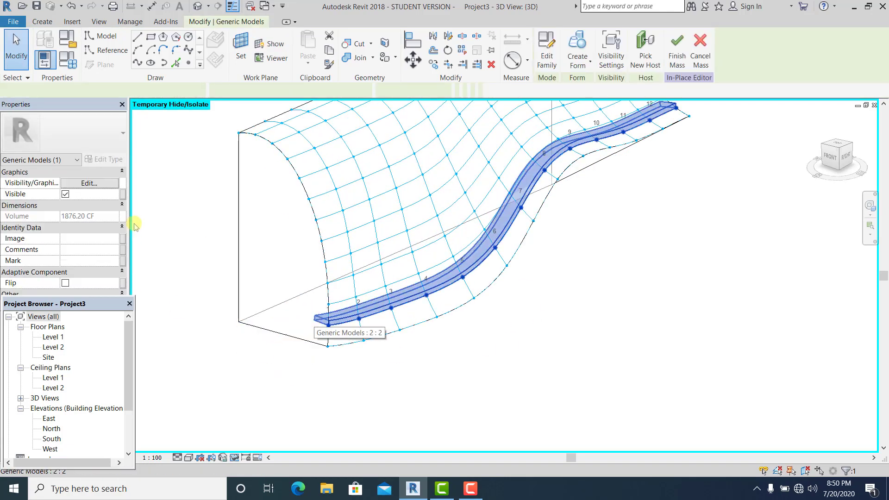
left_click(66, 283)
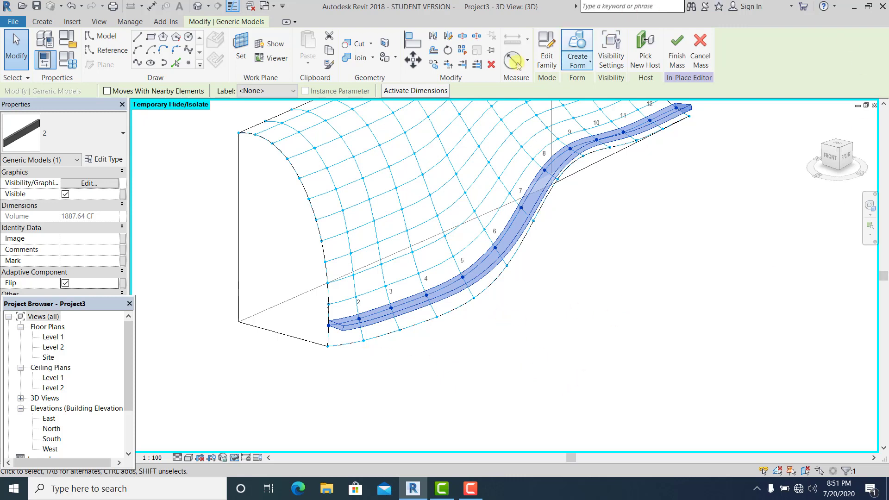
Repeat the flipped family 2 component across all rows of the divided surface
left_click(463, 51)
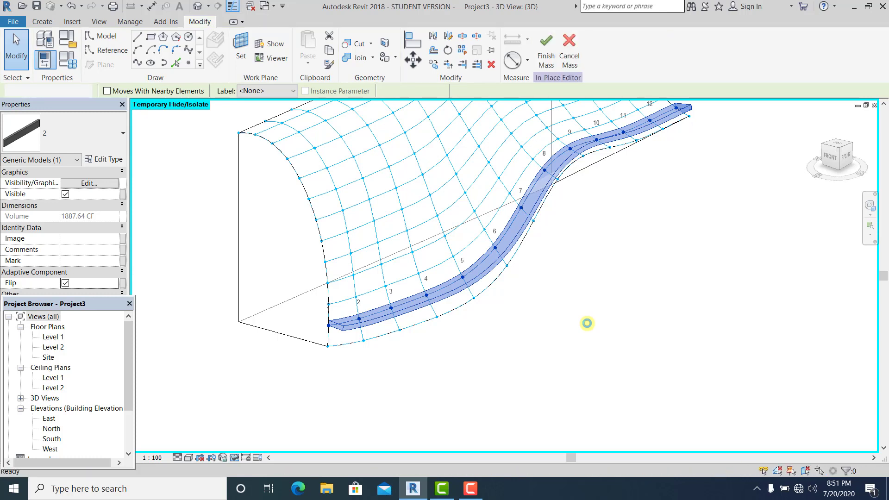
middle_click_drag(435, 306, 369, 363)
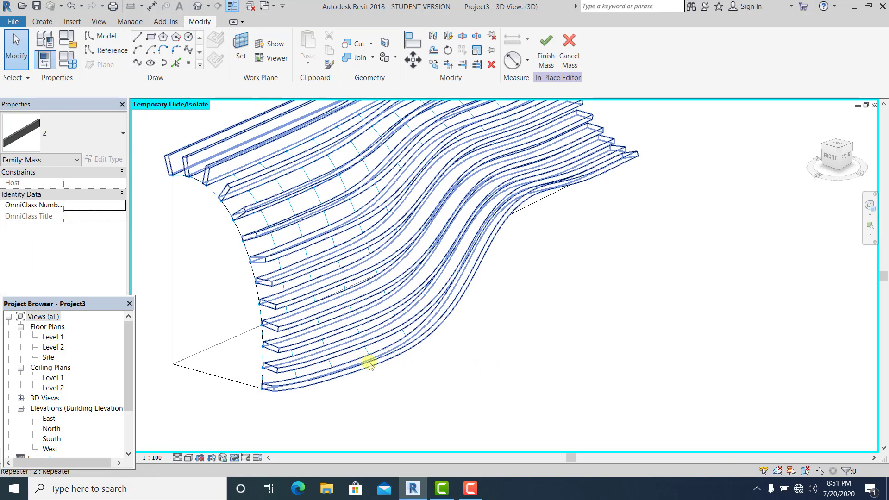
scroll(369, 364, "down", 1)
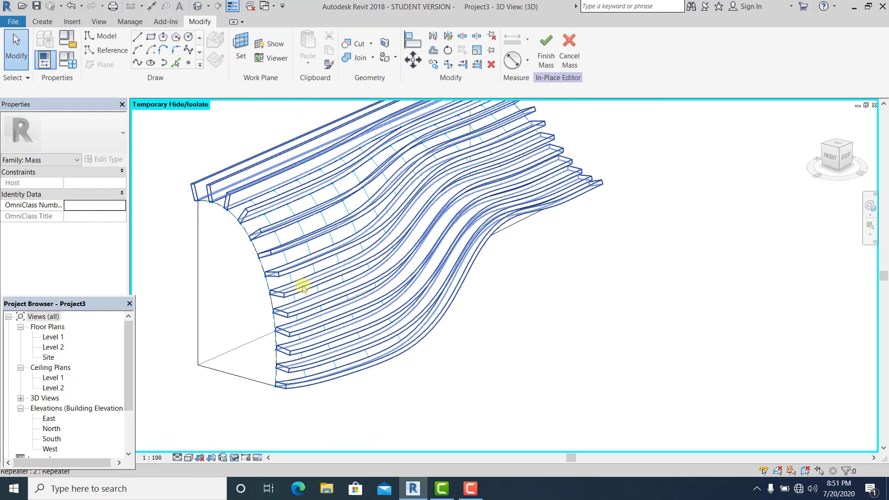
middle_click_drag(527, 302, 557, 348)
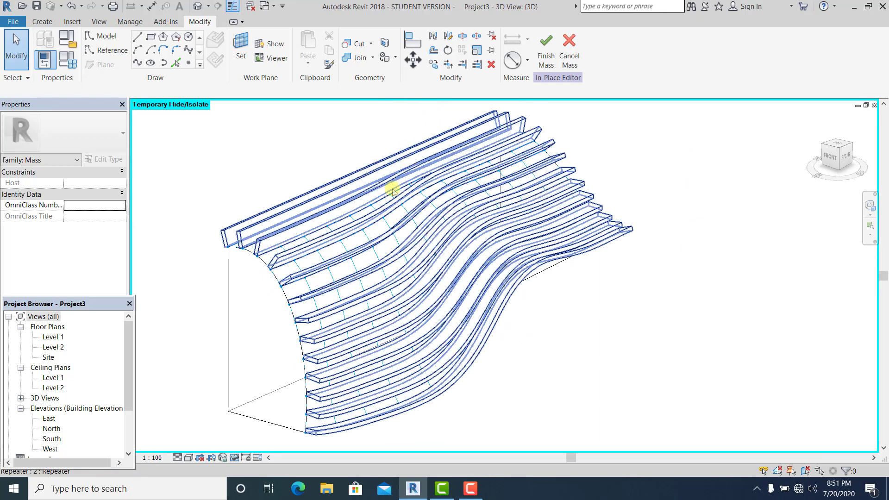
middle_click_drag(534, 293, 559, 283, "shift")
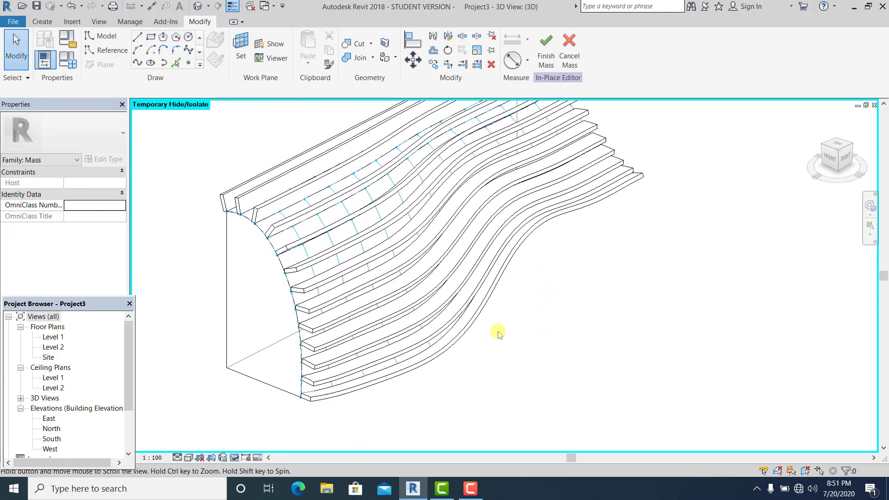
middle_click_drag(498, 332, 519, 352)
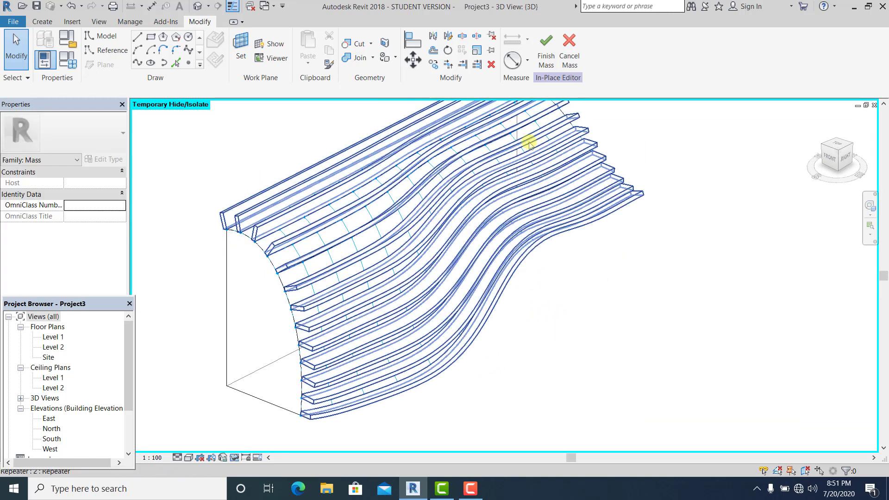
Switch off the "on or of" type parameter of the family 2 rib repeater
key("Tab")
left_click(551, 241)
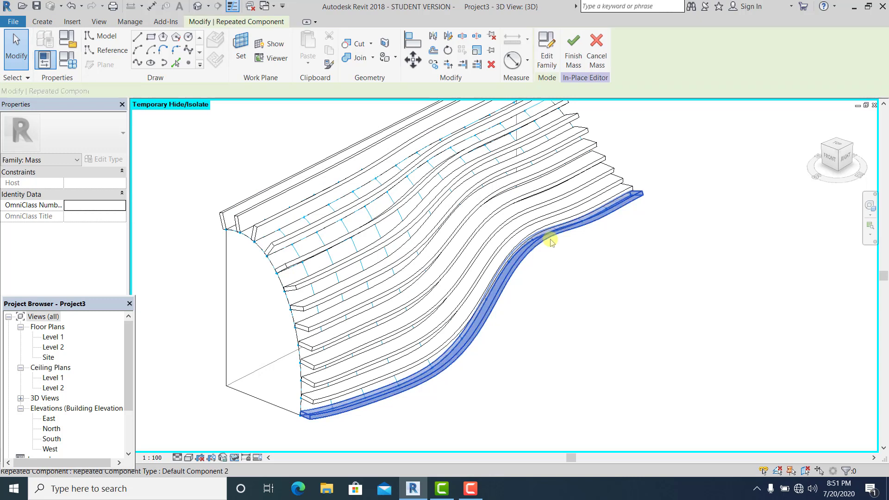
left_click(565, 287)
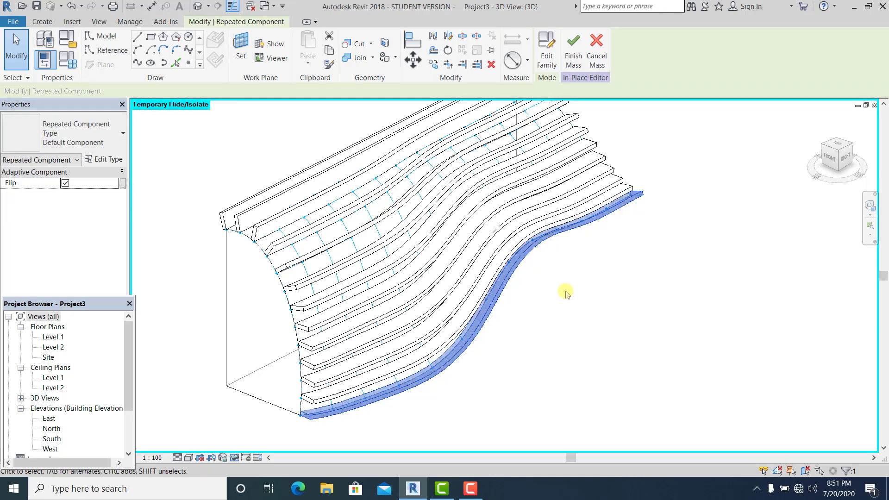
left_click(606, 160)
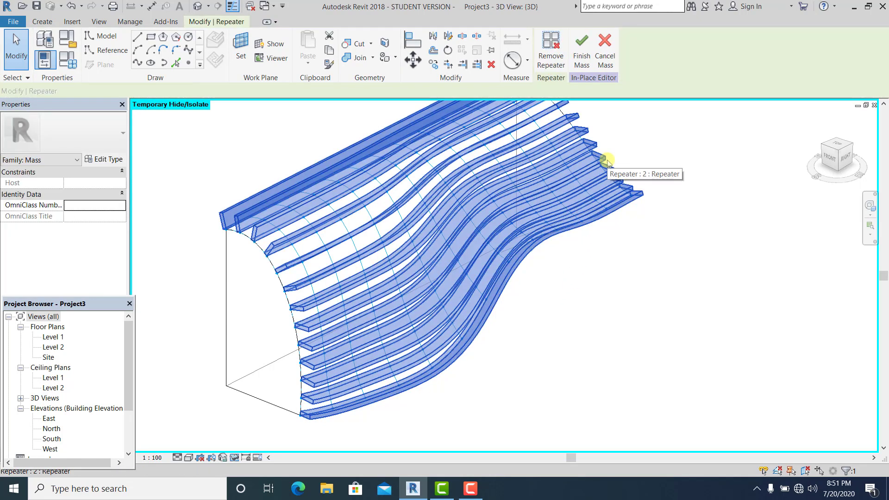
left_click(106, 161)
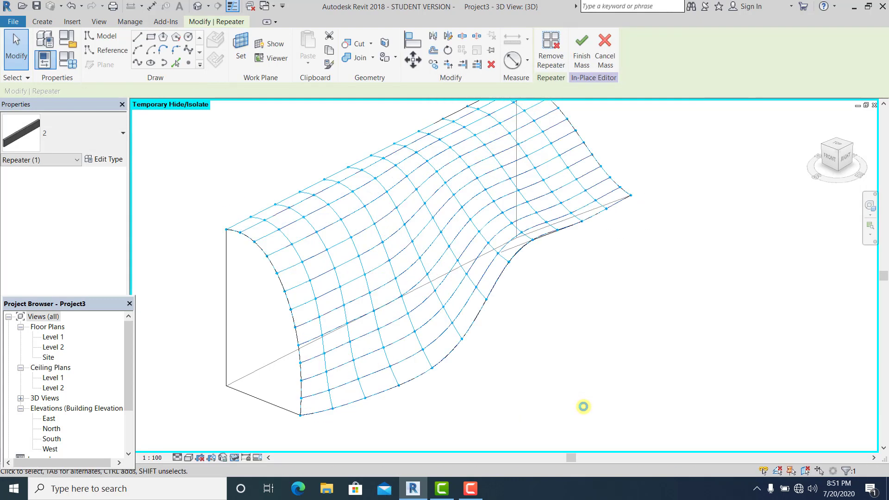
key("Escape")
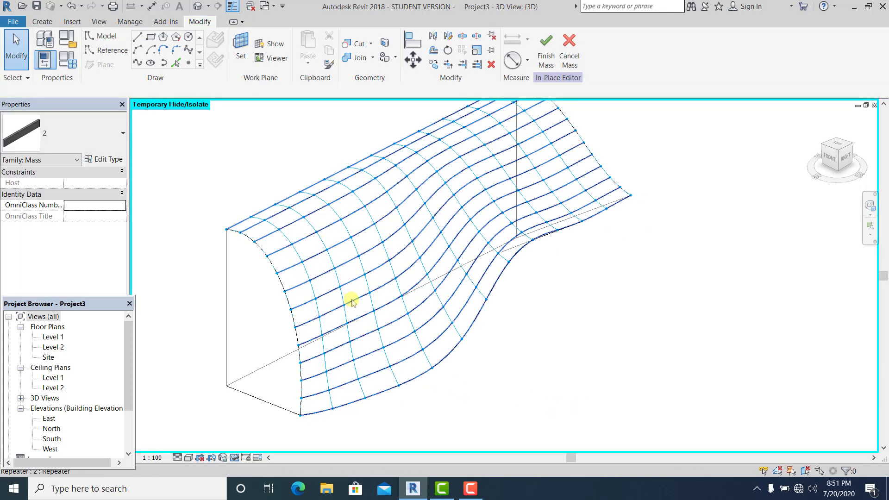
Reset the temporary hide/isolate in the 3D view to bring back the family 1 ribs
middle_click_drag(366, 234, 373, 216)
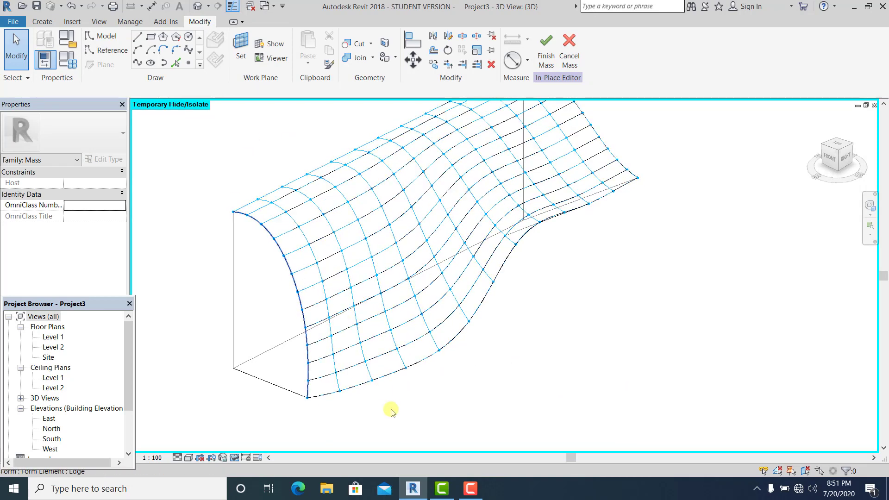
left_click(234, 458)
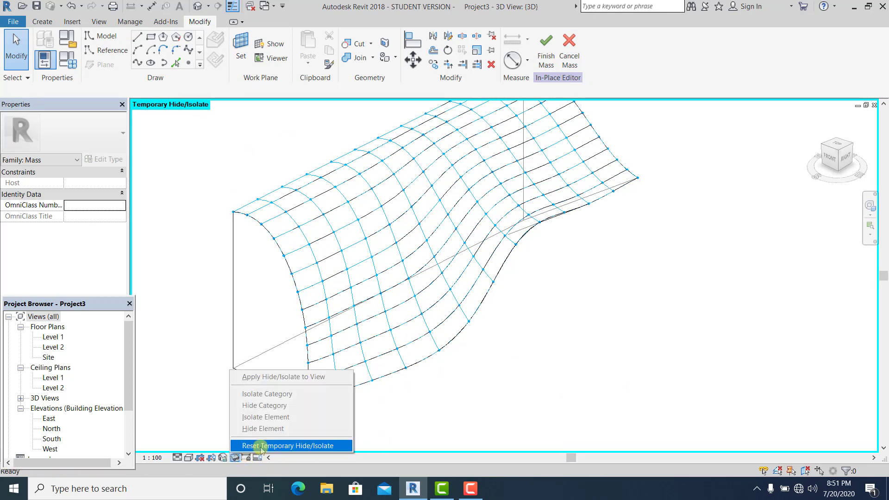
left_click(259, 445)
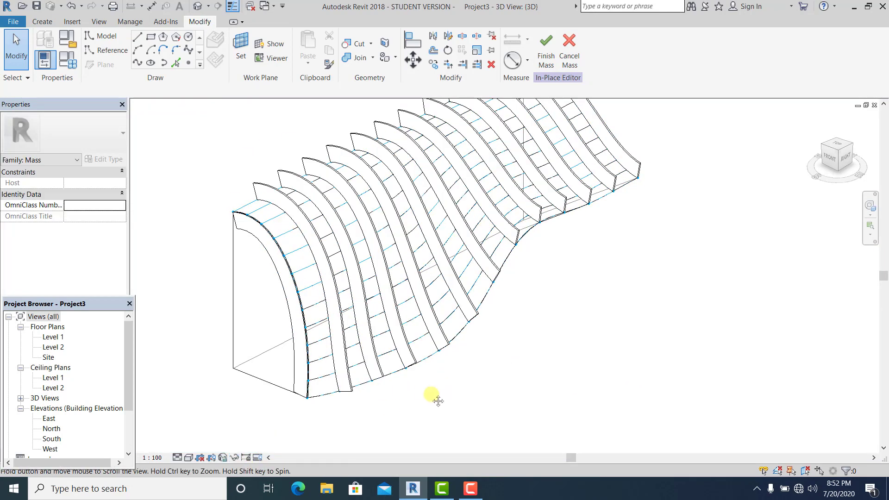
middle_click_drag(430, 397, 423, 403)
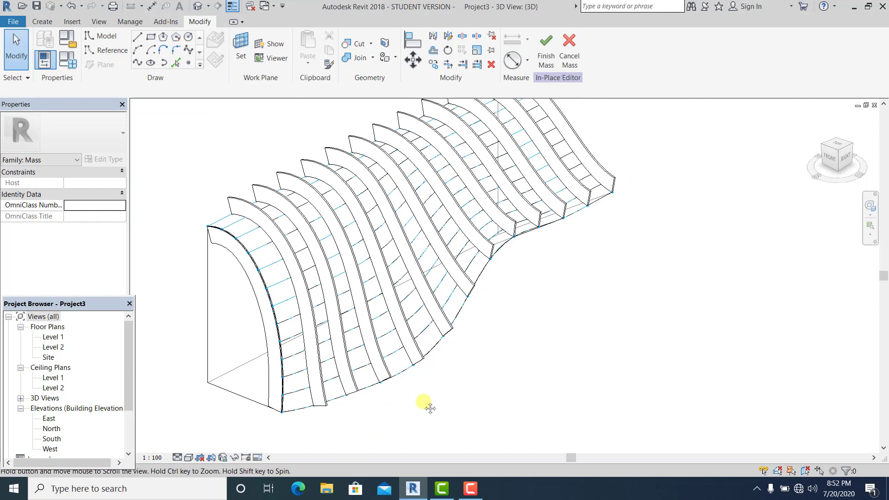
left_click(235, 458)
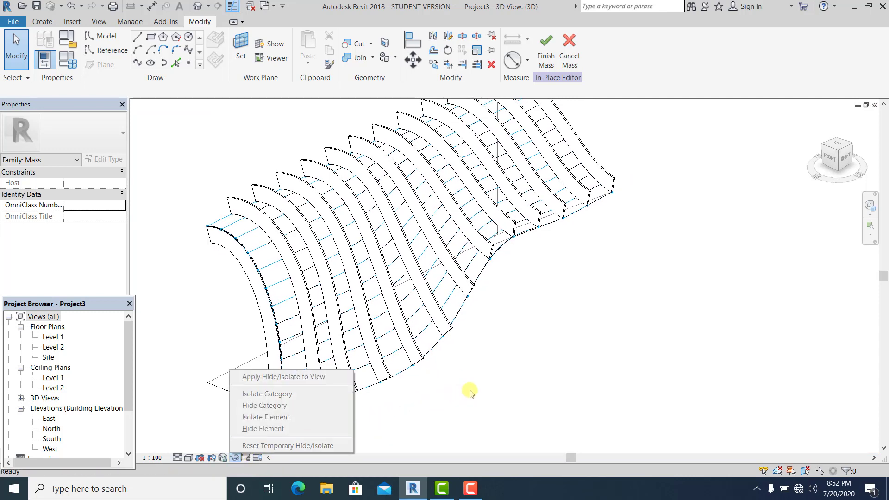
middle_click_drag(491, 391, 506, 389)
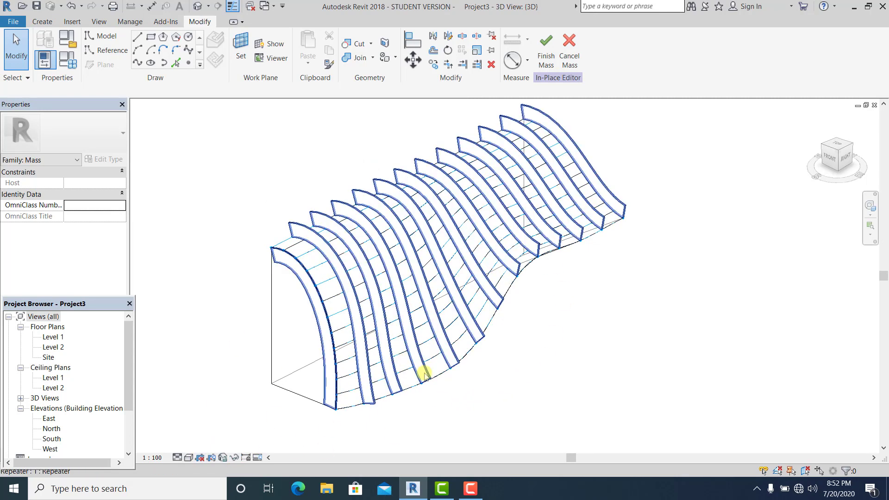
middle_click_drag(419, 371, 402, 381)
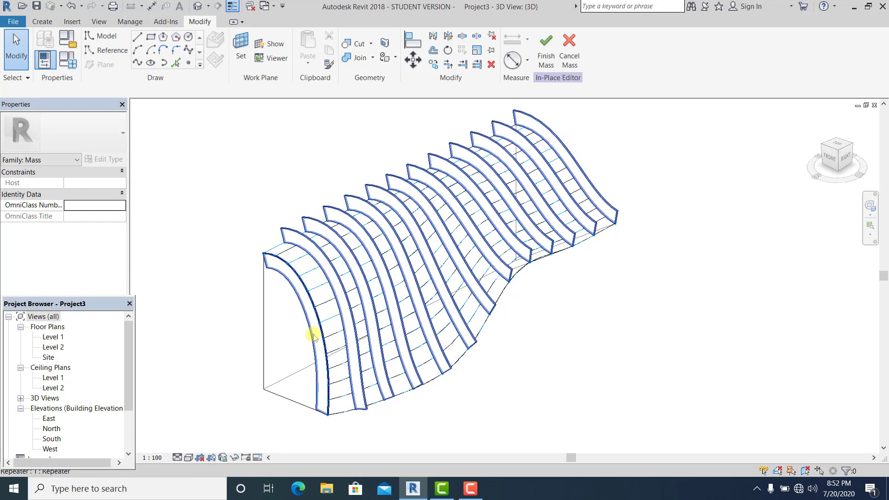
Select the family 2 repeater and switch on its "on or of" type parameter
left_click(330, 308)
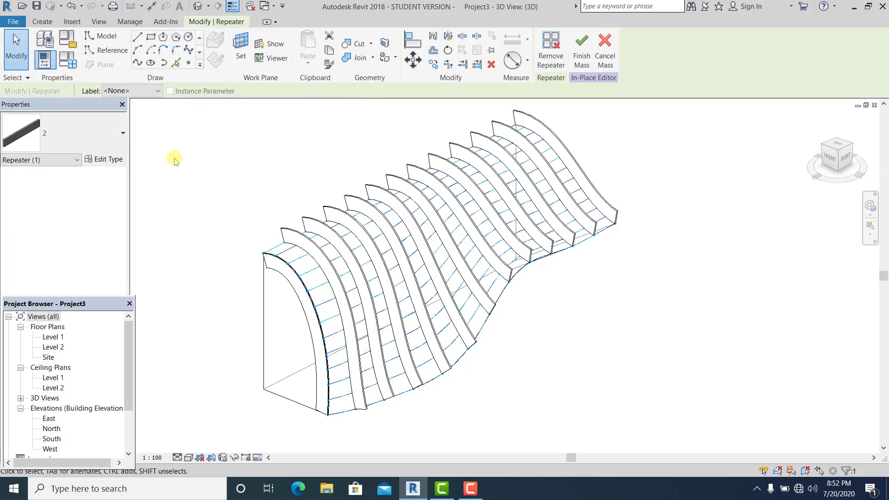
left_click(114, 160)
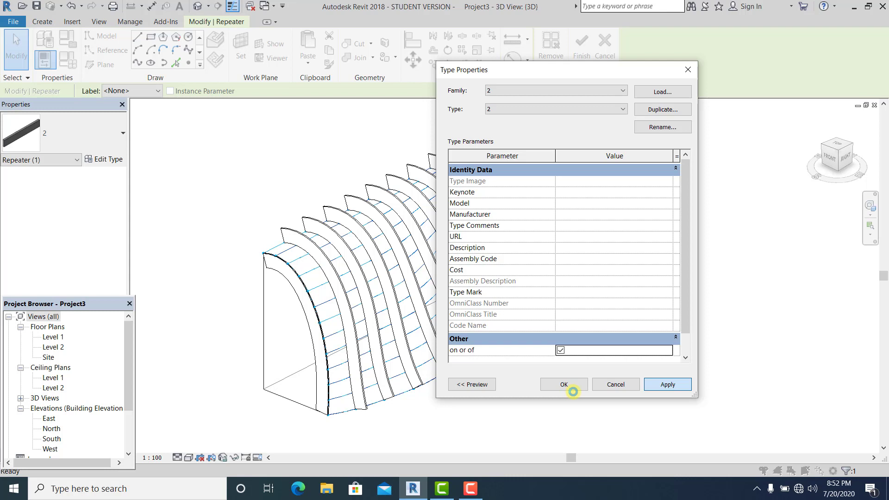
left_click(573, 391)
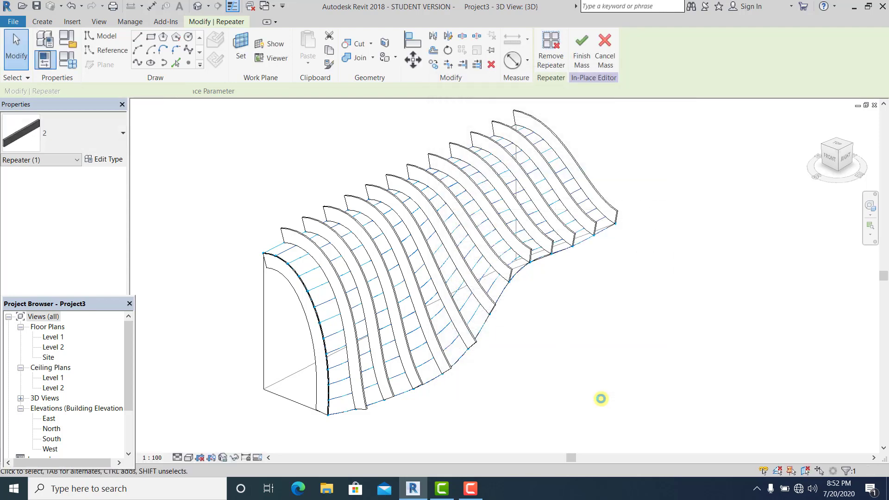
left_click(246, 320)
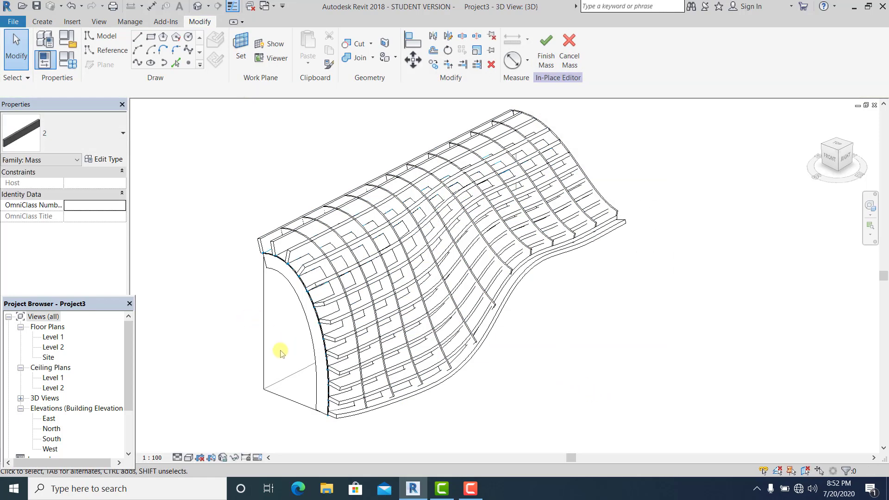
Set the 3D view's visual style to Consistent Colors
mouse_move(408, 392)
middle_mouse_down("shift")
mouse_move(378, 395)
mouse_move(318, 363)
mouse_move(411, 394)
middle_mouse_up("shift")
scroll(411, 393, "up", 2)
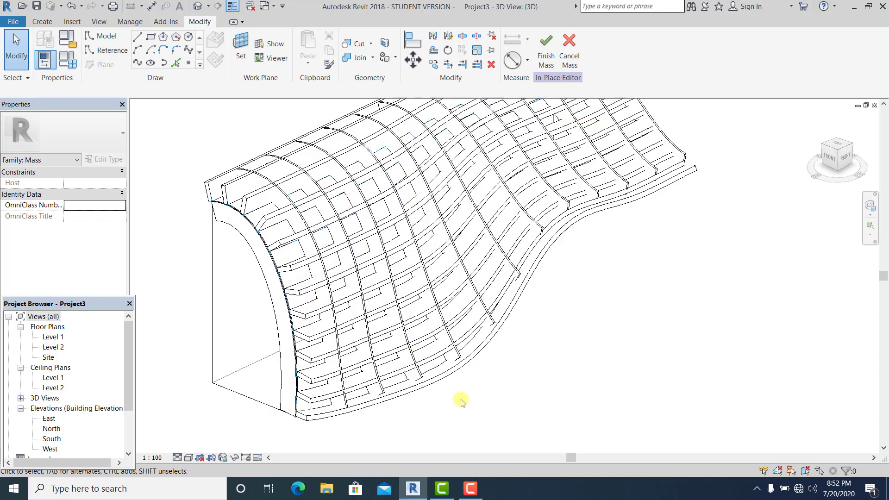
left_click(302, 316)
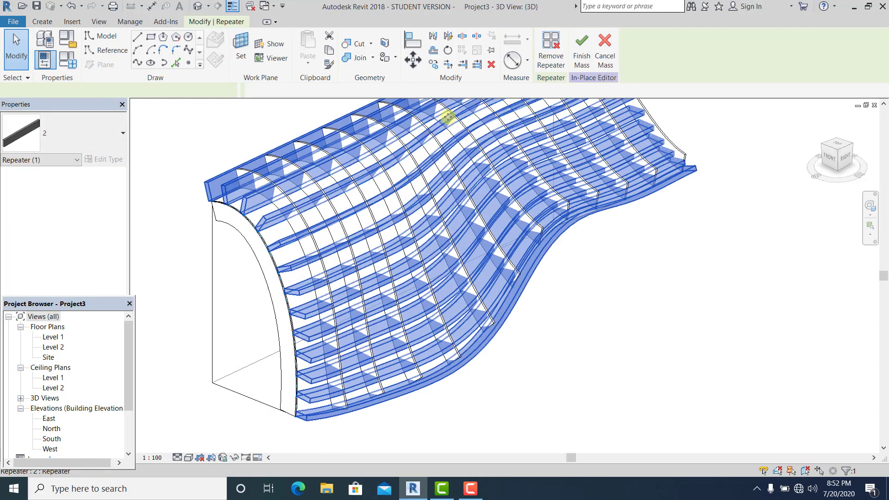
left_click(612, 349)
mouse_move(492, 369)
middle_mouse_down("shift")
mouse_move(388, 363)
mouse_move(426, 371)
mouse_move(486, 361)
mouse_move(476, 368)
middle_mouse_up("shift")
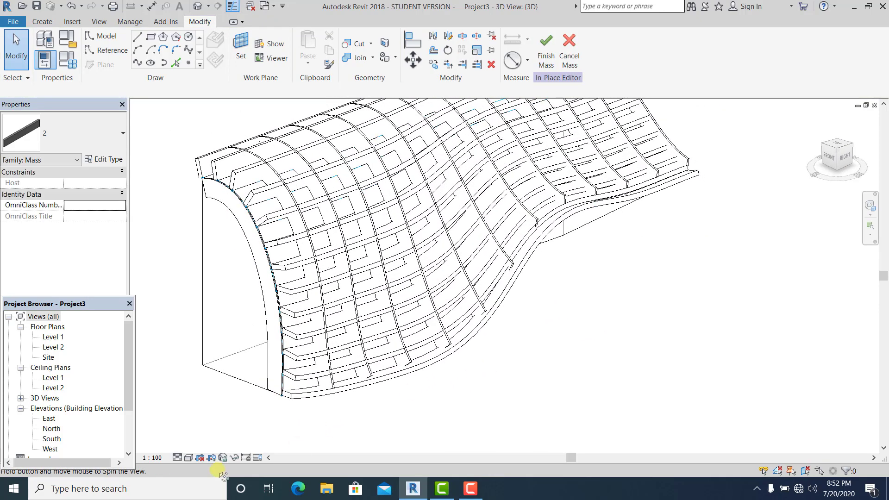
left_click(180, 457)
left_click(188, 457)
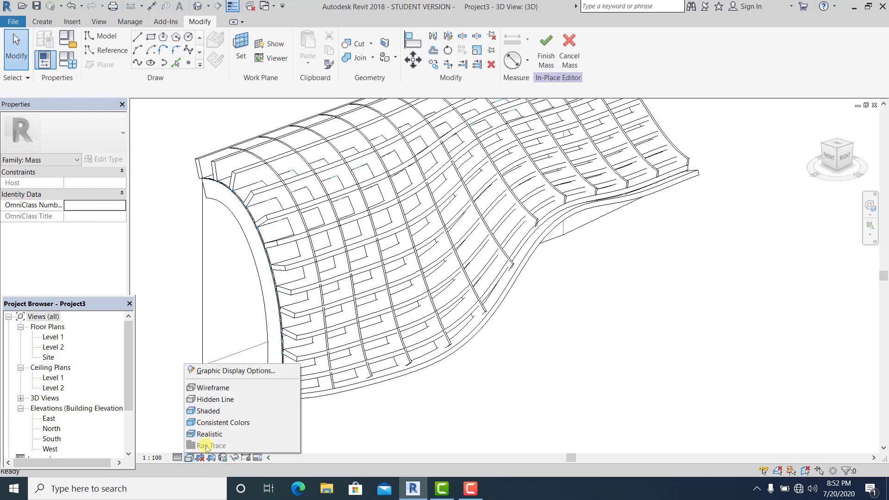
left_click(239, 420)
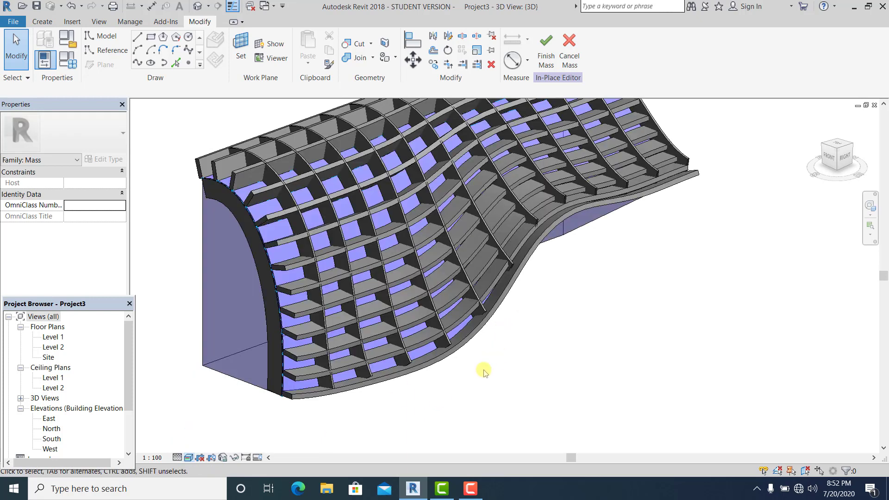
middle_click_drag(484, 372, 350, 298, "shift")
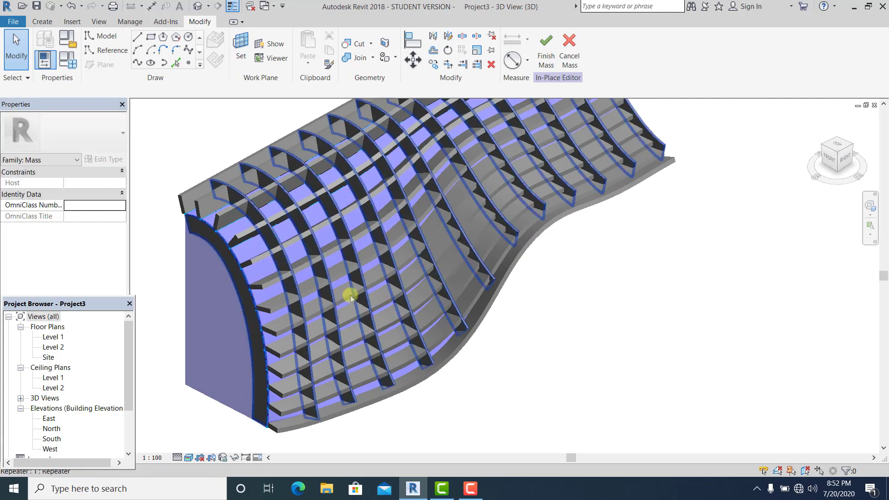
Remove the repeater from the crosswise family 1 ribs, leaving them as individual components
left_click(297, 290)
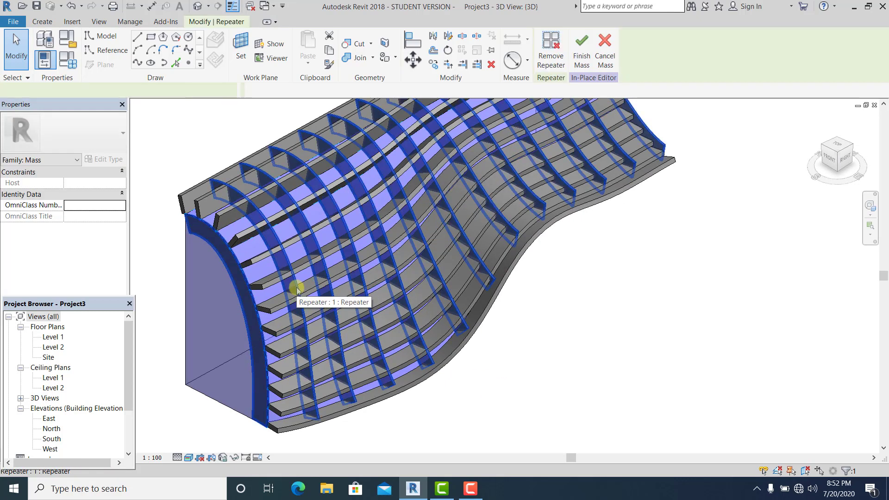
left_click(554, 67)
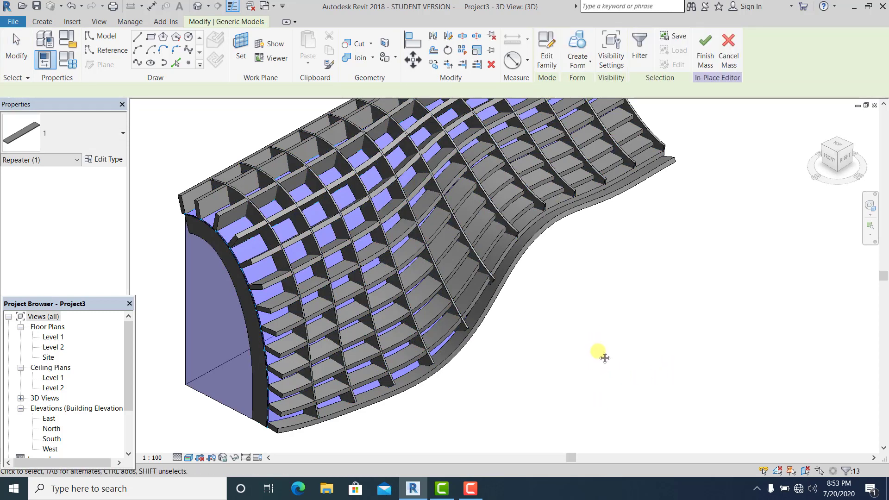
middle_click_drag(599, 353, 625, 332, "shift")
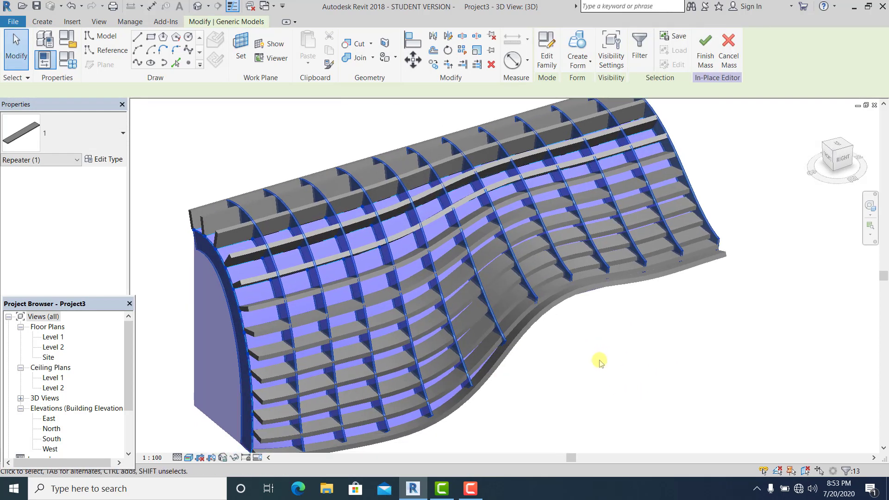
Delete every second lengthwise family 2 rib on the lower part of the curved face, keeping the bottom edge rib
left_click(576, 369)
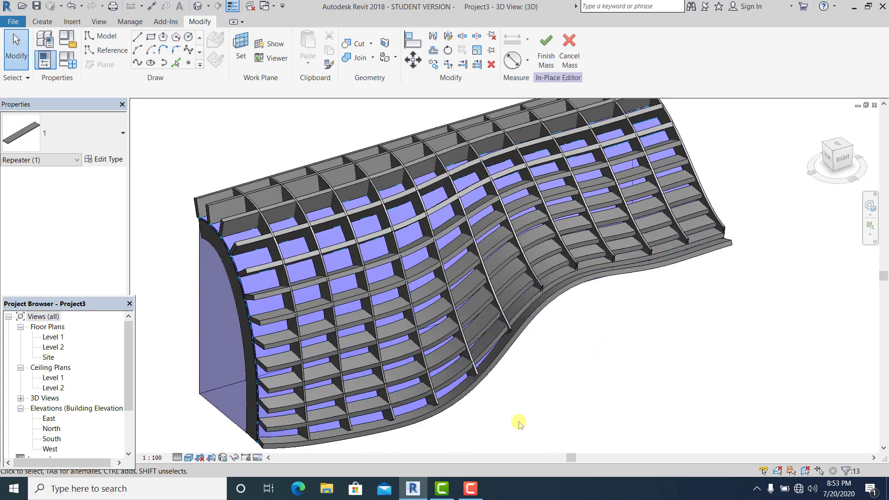
middle_click_drag(518, 421, 463, 392, "shift")
left_click(473, 395)
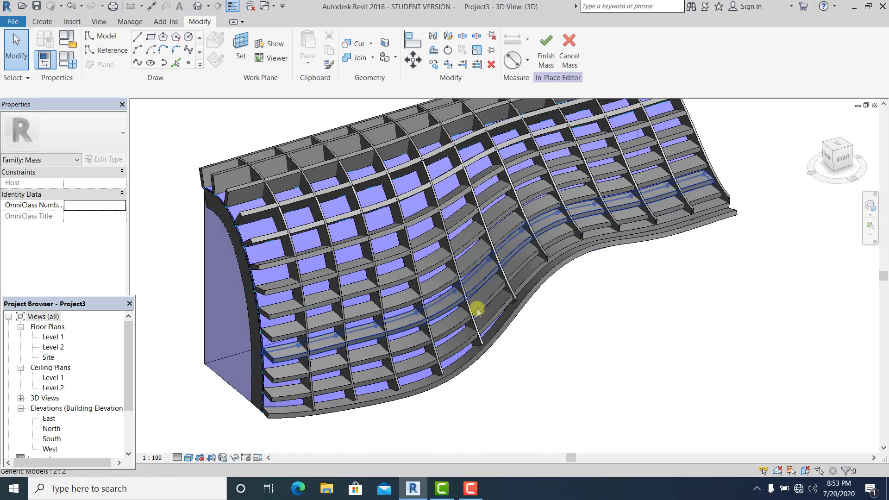
middle_click_drag(526, 389, 538, 380)
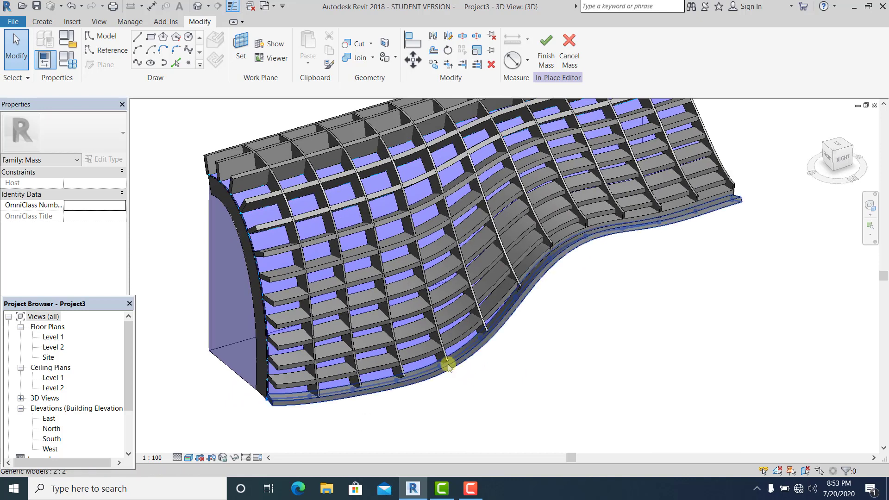
left_click(420, 353)
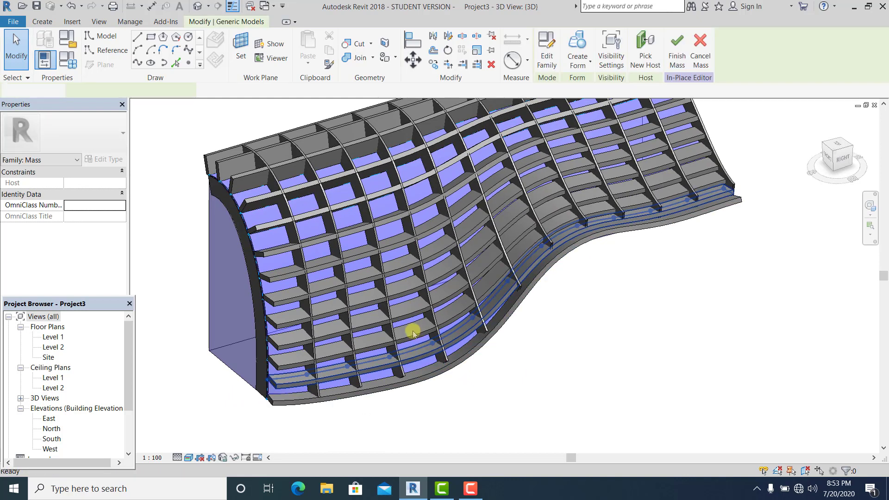
key("Delete")
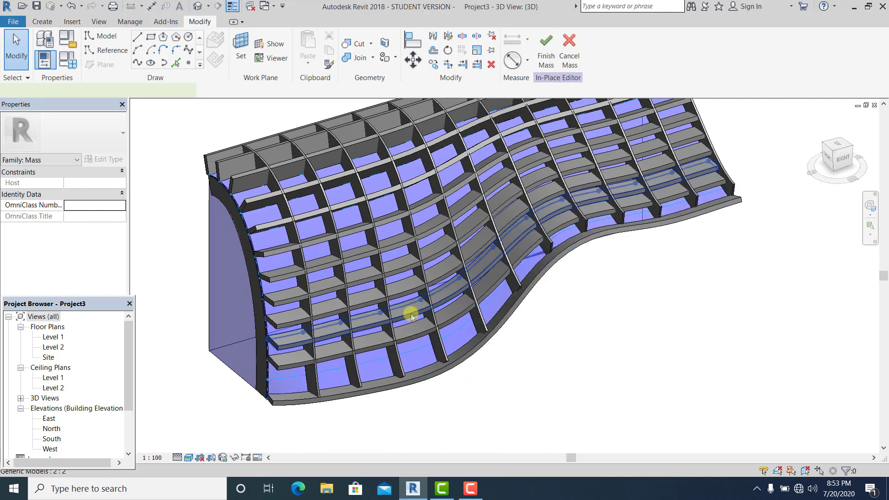
left_click(411, 313)
key("Delete")
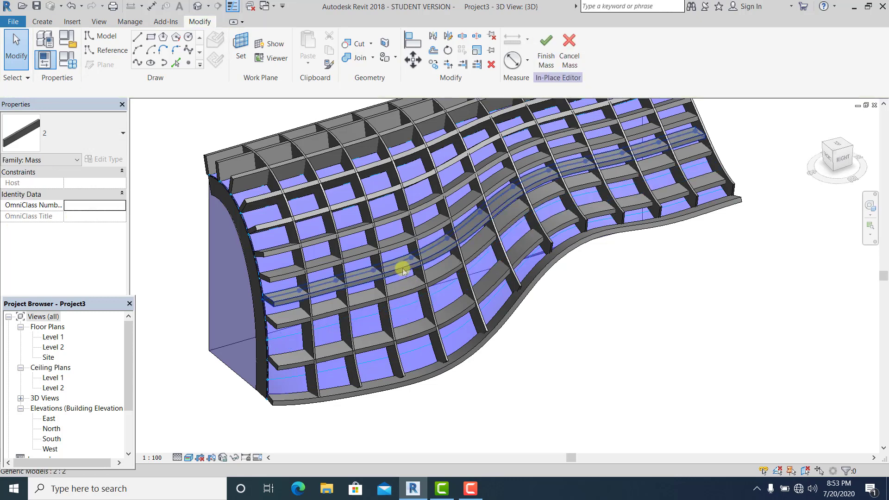
left_click(403, 268)
key("Delete")
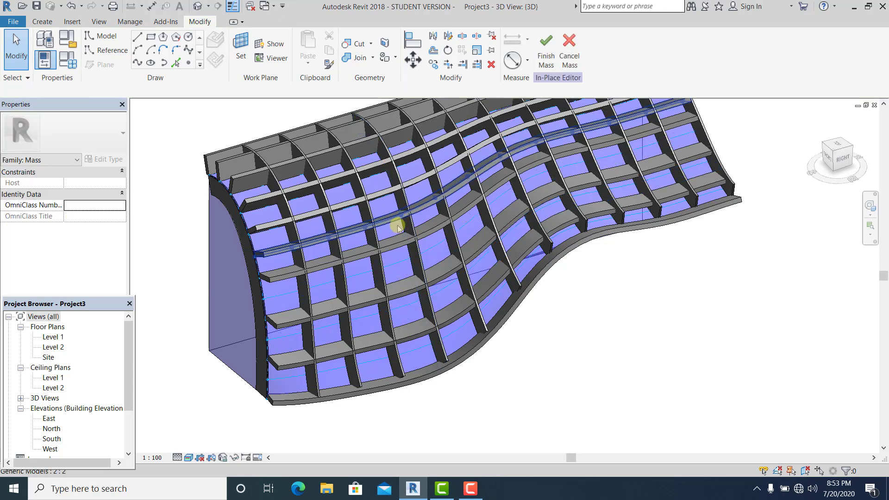
left_click(398, 224)
left_click(465, 421)
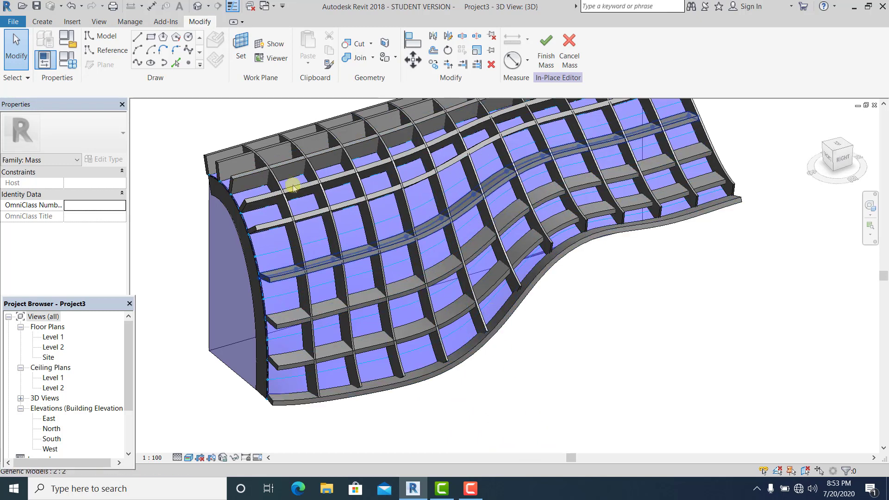
Delete the alternate lengthwise family 2 ribs near the top of the curved face, keeping the top edge rib
left_click(371, 168)
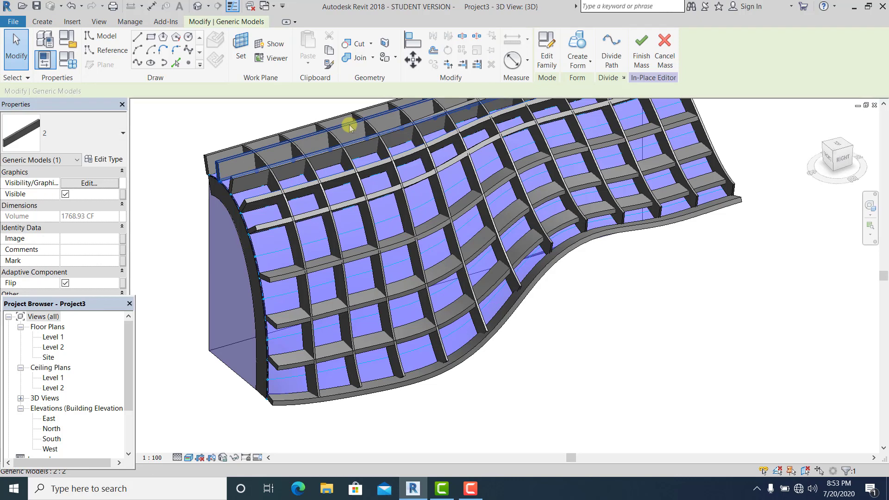
key("Escape")
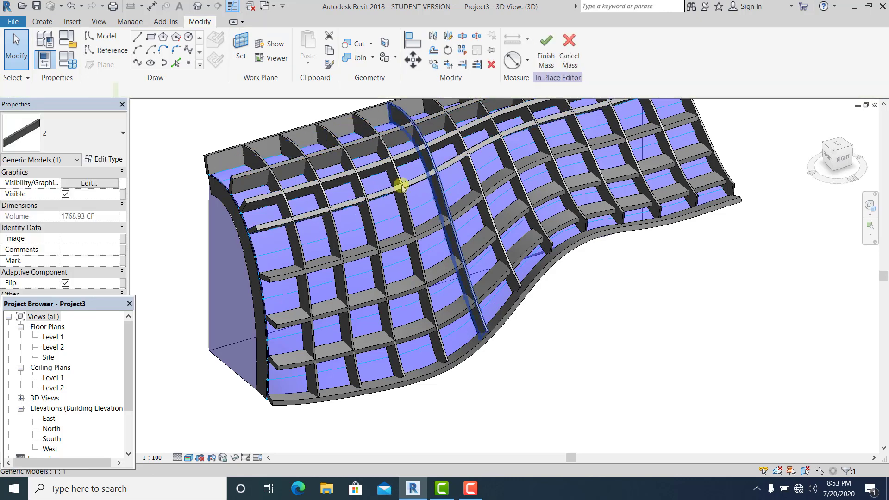
left_click(372, 170)
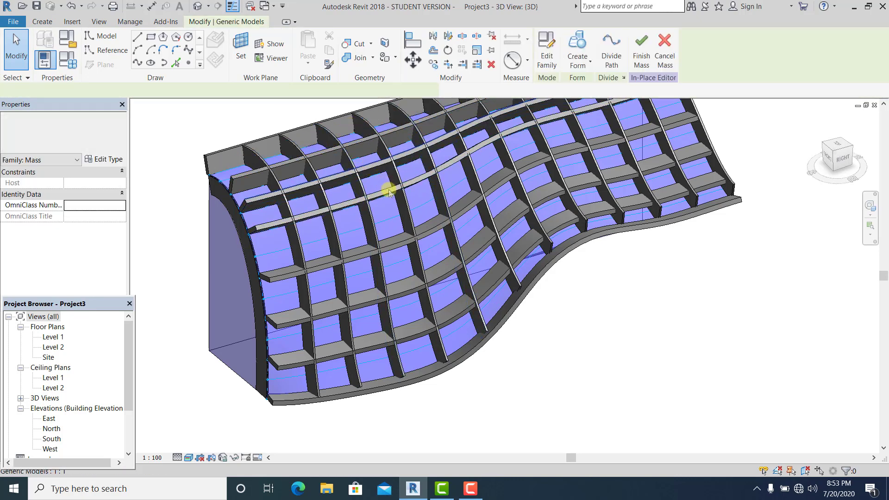
middle_click_drag(516, 373, 515, 398)
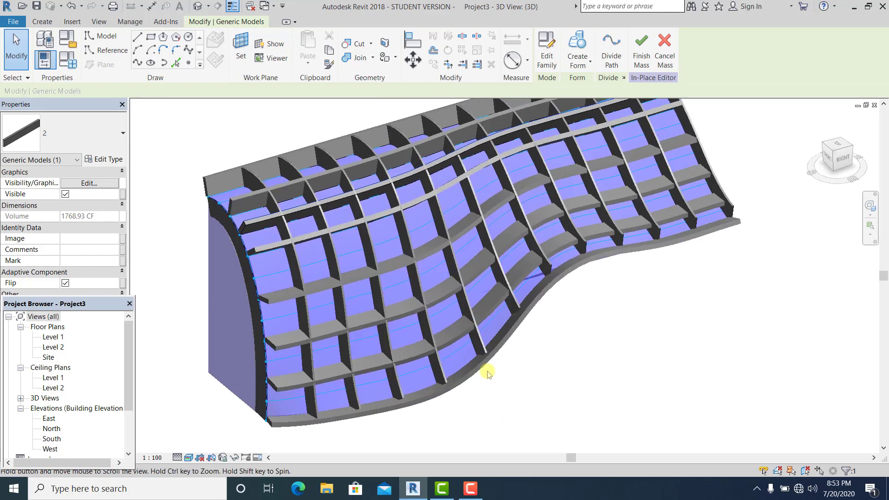
left_click(681, 411)
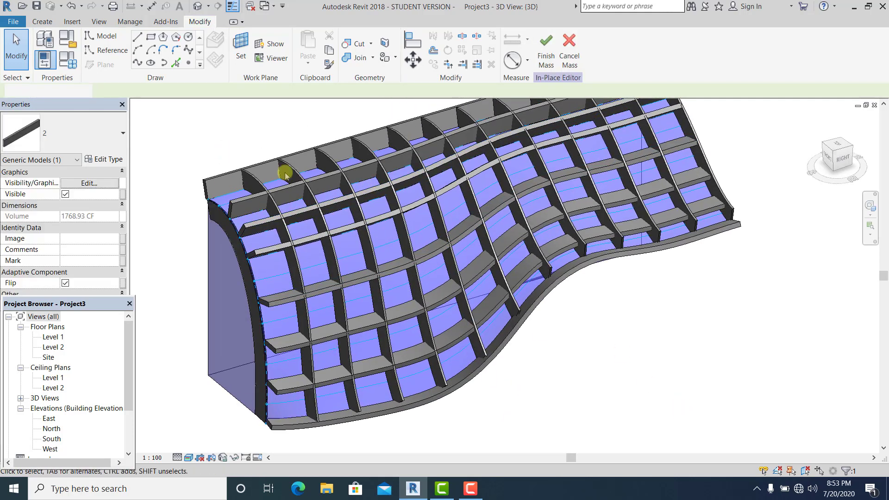
left_click(345, 203)
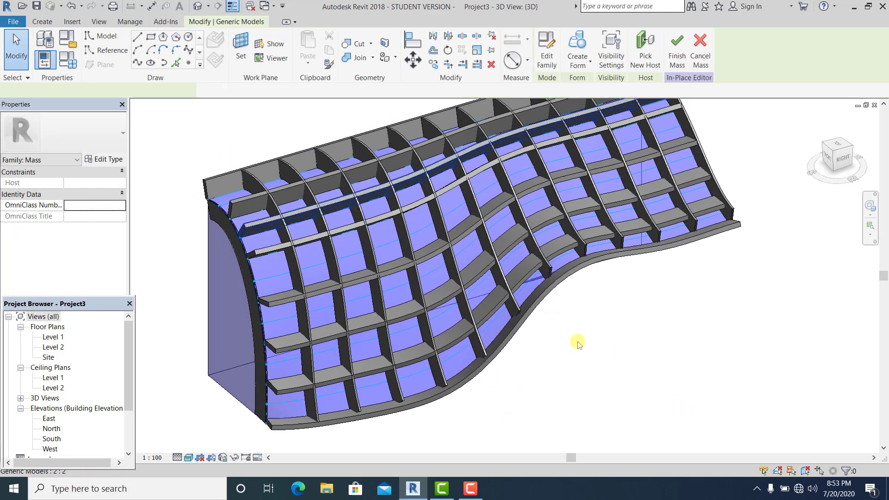
key("Delete")
Delete every second crosswise family 1 rib along the mass, keeping the ribs at both ends
middle_click_drag(573, 356, 557, 362)
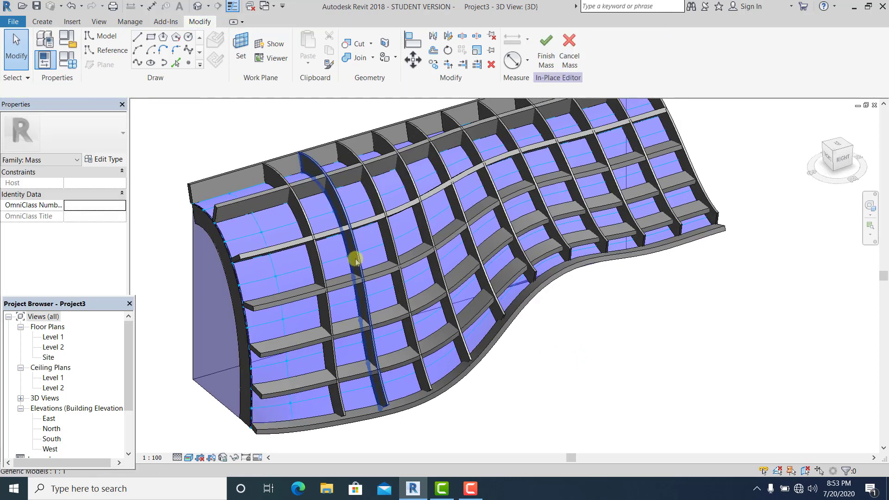
key("Delete")
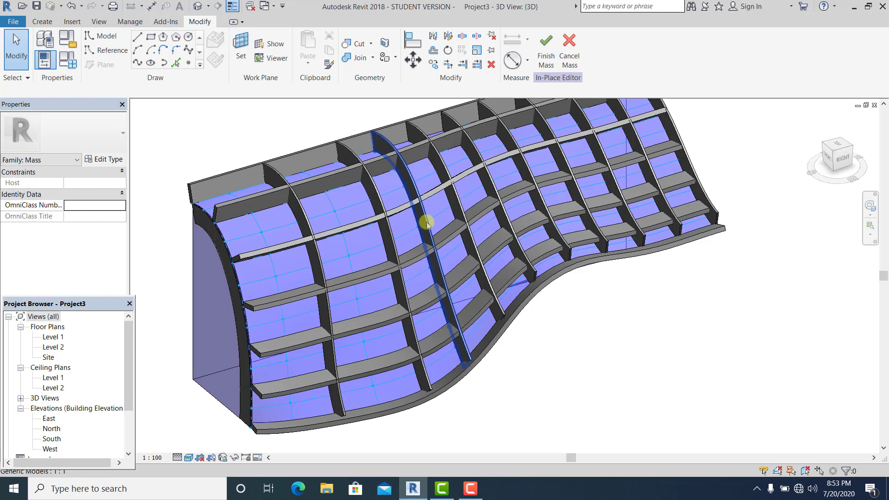
left_click(425, 223)
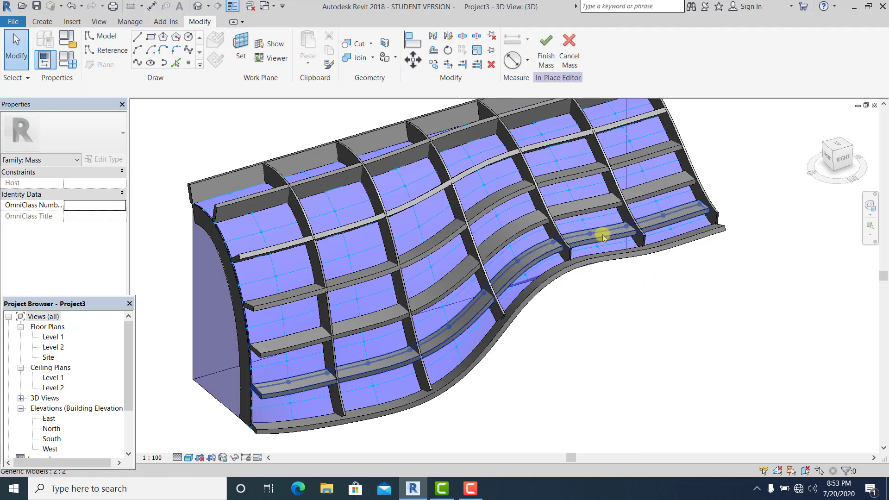
scroll(546, 322, "down", 2)
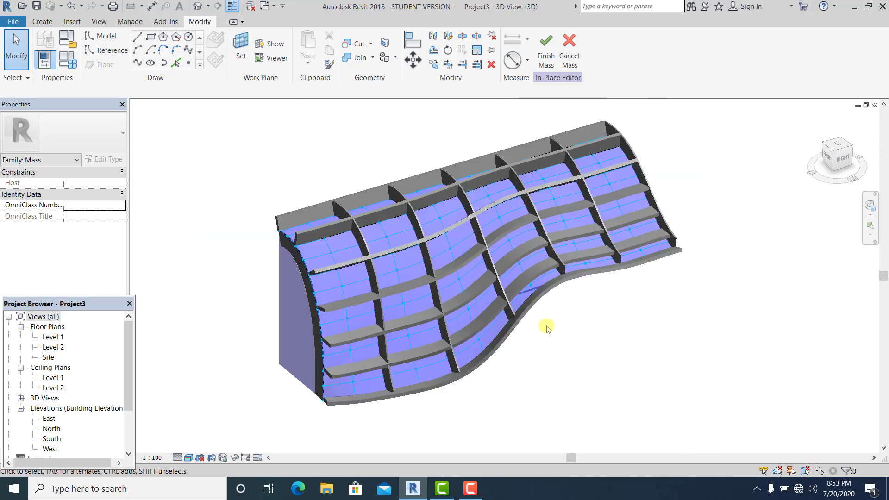